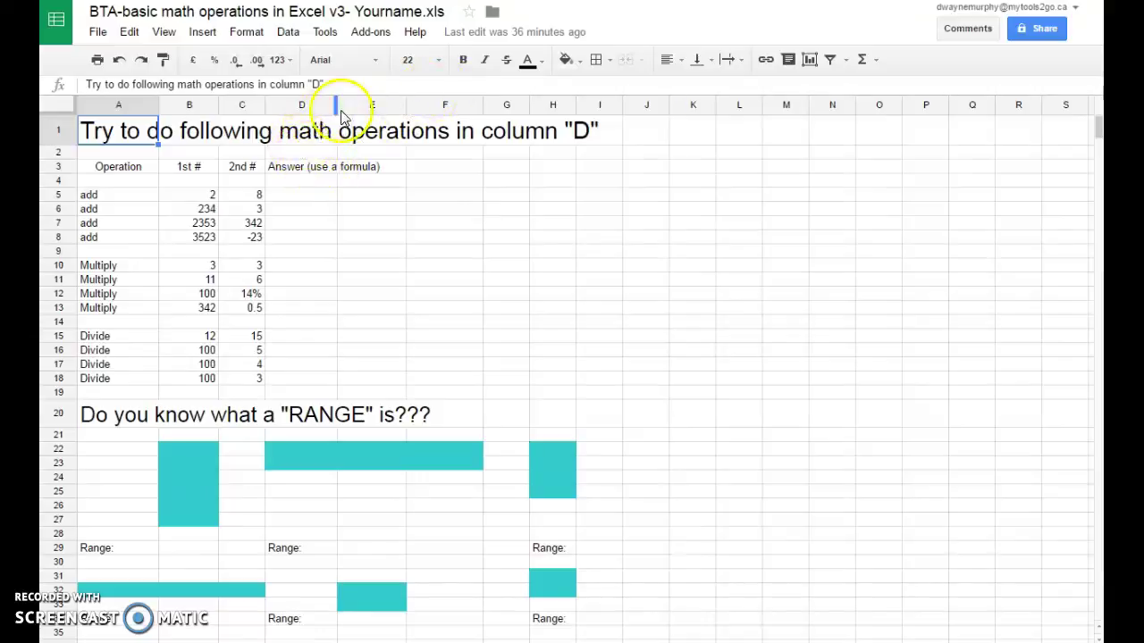
pyautogui.click(176, 38)
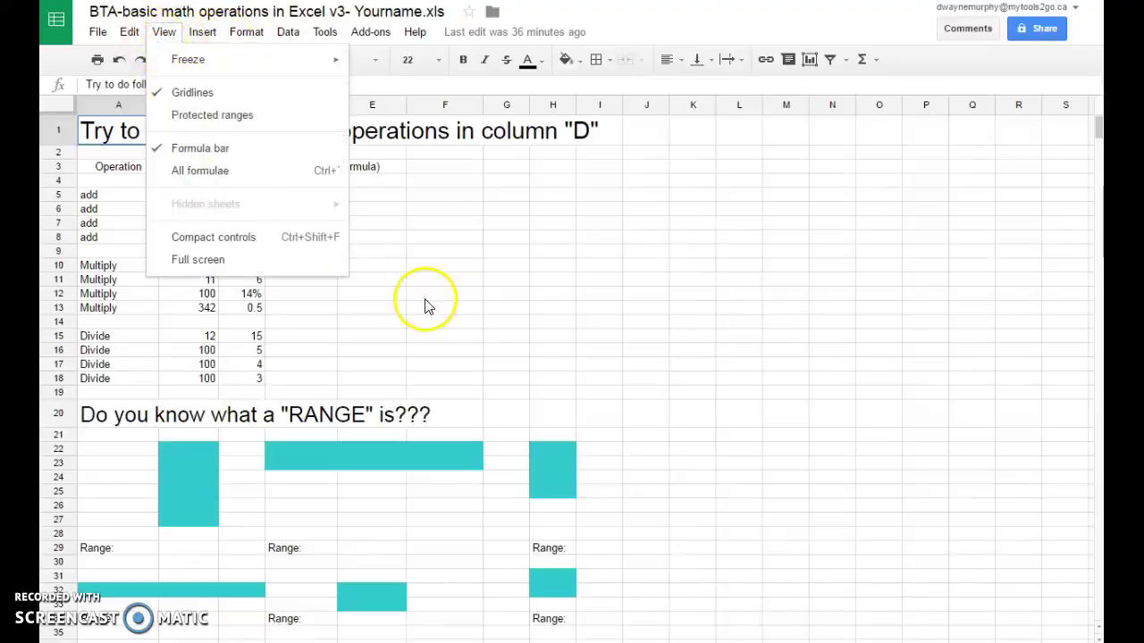
pyautogui.click(510, 322)
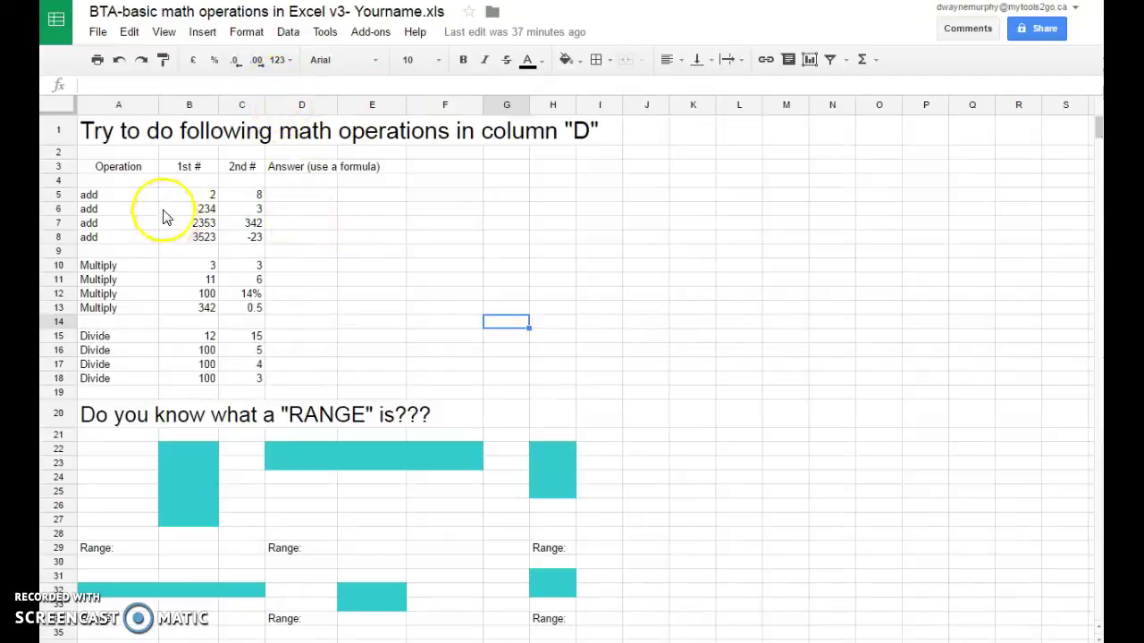
pyautogui.click(93, 196)
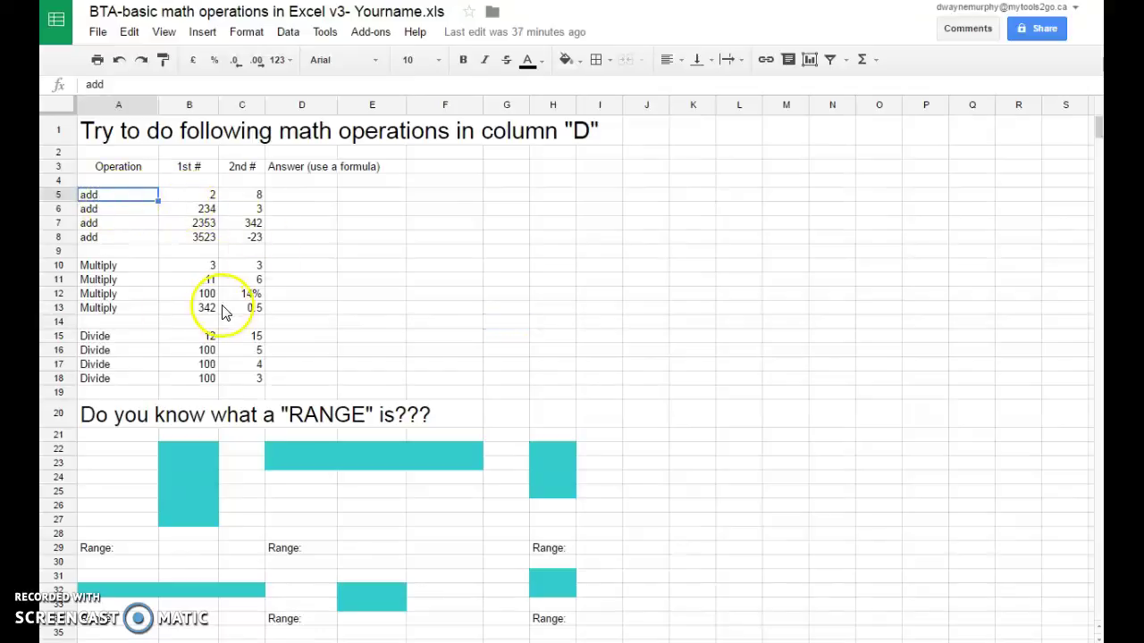
# Set the font size of the operations table, cells A3:H19, to 12.
pyautogui.moveTo(547, 394)
pyautogui.mouseDown()
pyautogui.moveTo(414, 383)
pyautogui.moveTo(97, 248)
pyautogui.moveTo(77, 161)
pyautogui.mouseUp()
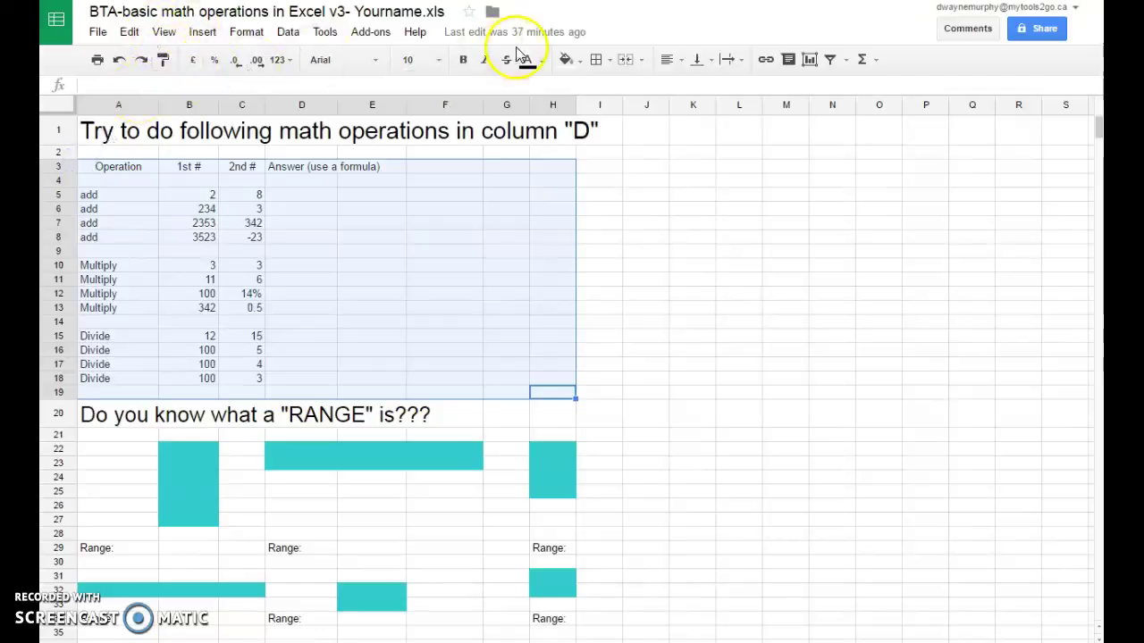
pyautogui.click(439, 61)
pyautogui.click(416, 223)
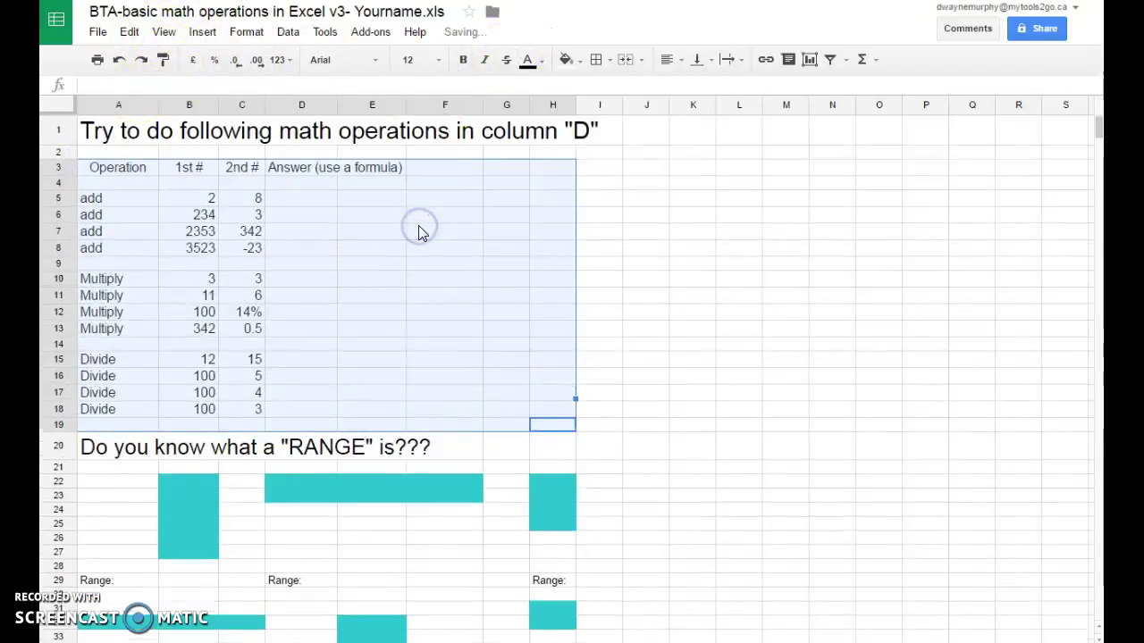
pyautogui.click(738, 329)
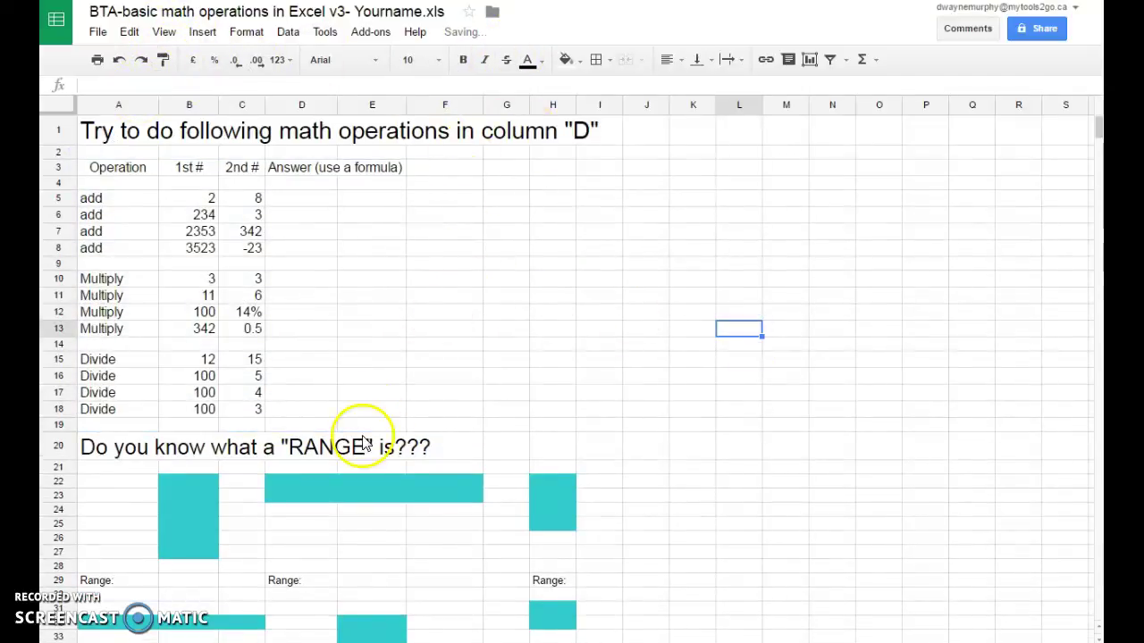
# Enlarge the text of the operations table, cells A3:I19, to font size 14.
pyautogui.moveTo(581, 427)
pyautogui.mouseDown()
pyautogui.moveTo(184, 301)
pyautogui.moveTo(77, 153)
pyautogui.moveTo(87, 167)
pyautogui.mouseUp()
pyautogui.click(437, 59)
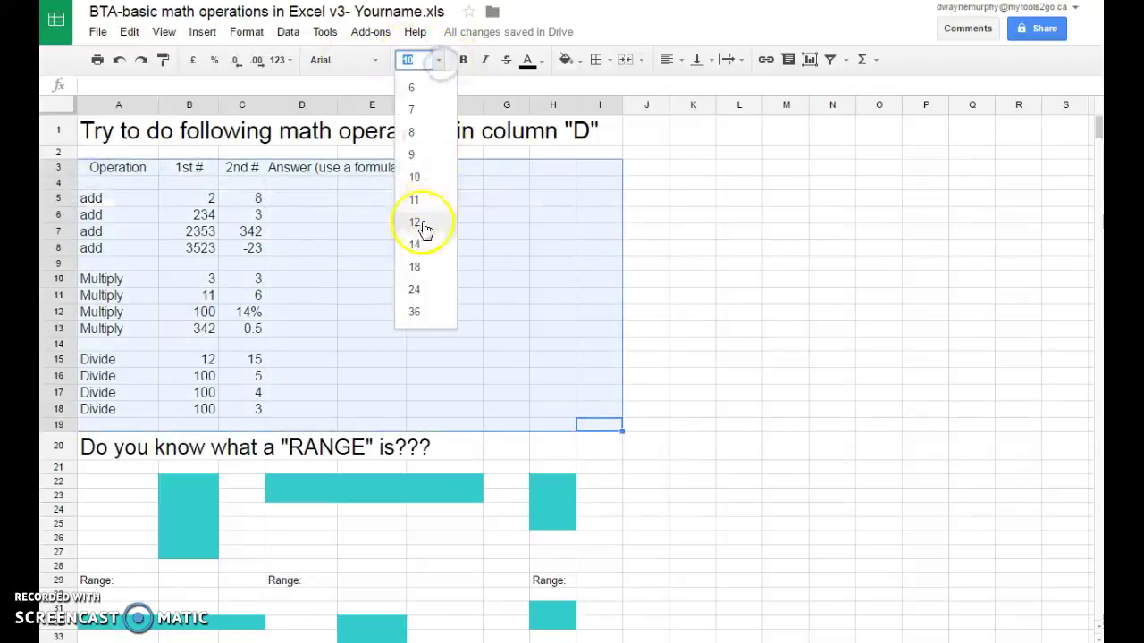
pyautogui.click(423, 255)
pyautogui.click(774, 309)
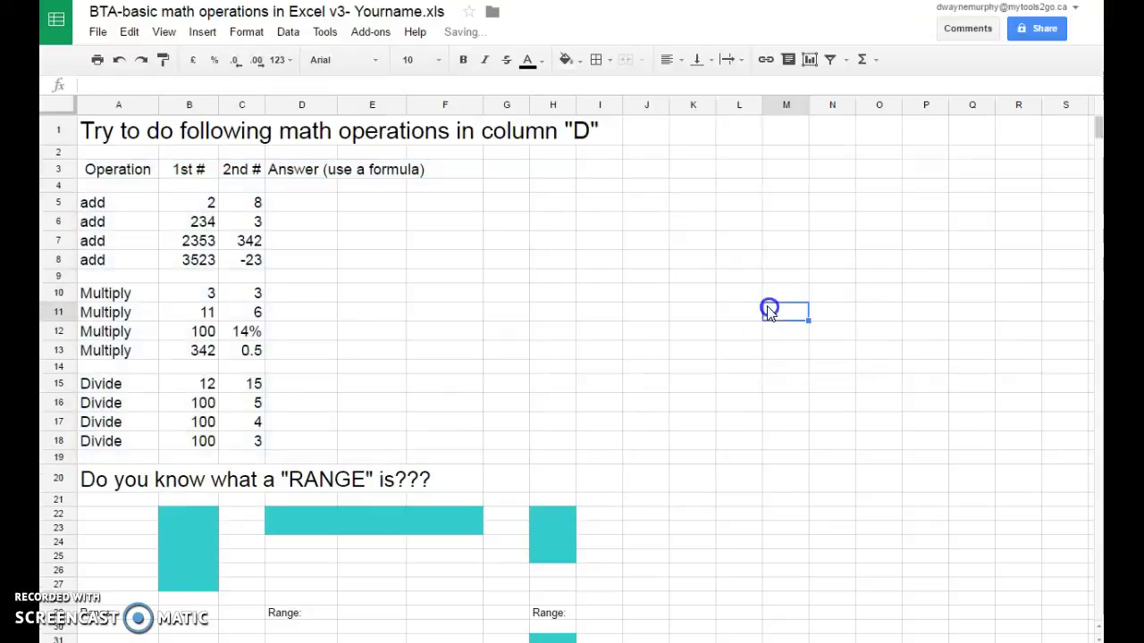
# Widen column C slightly so the "2nd #" heading and its numbers have more room.
pyautogui.click(304, 209)
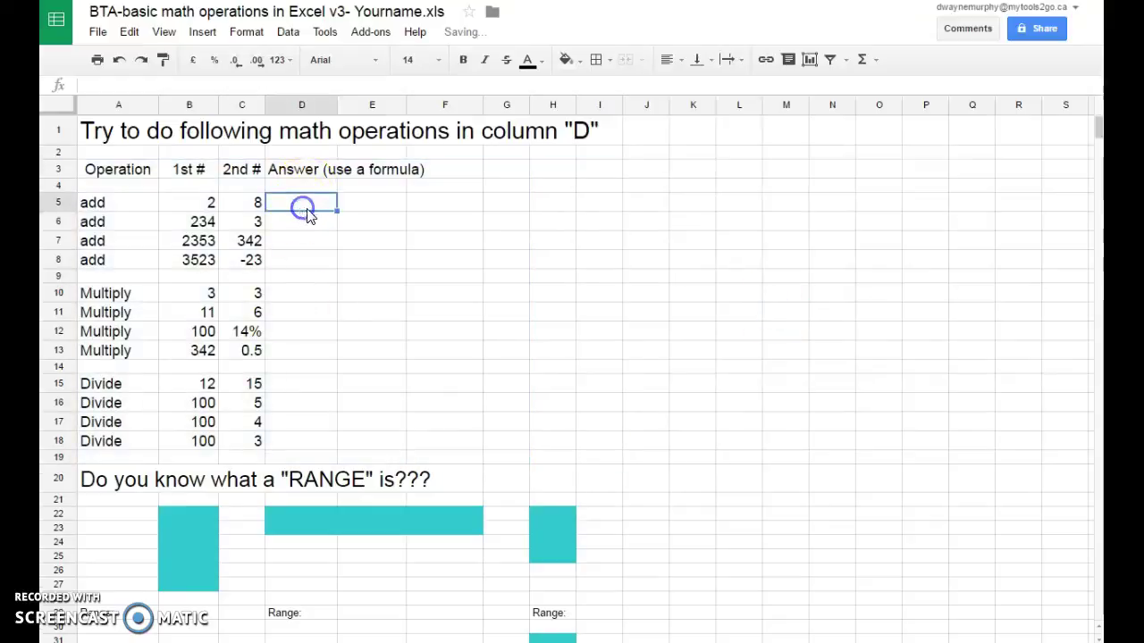
pyautogui.click(192, 203)
pyautogui.click(243, 203)
pyautogui.click(208, 204)
pyautogui.click(247, 204)
pyautogui.moveTo(263, 106); pyautogui.dragTo(276, 106)
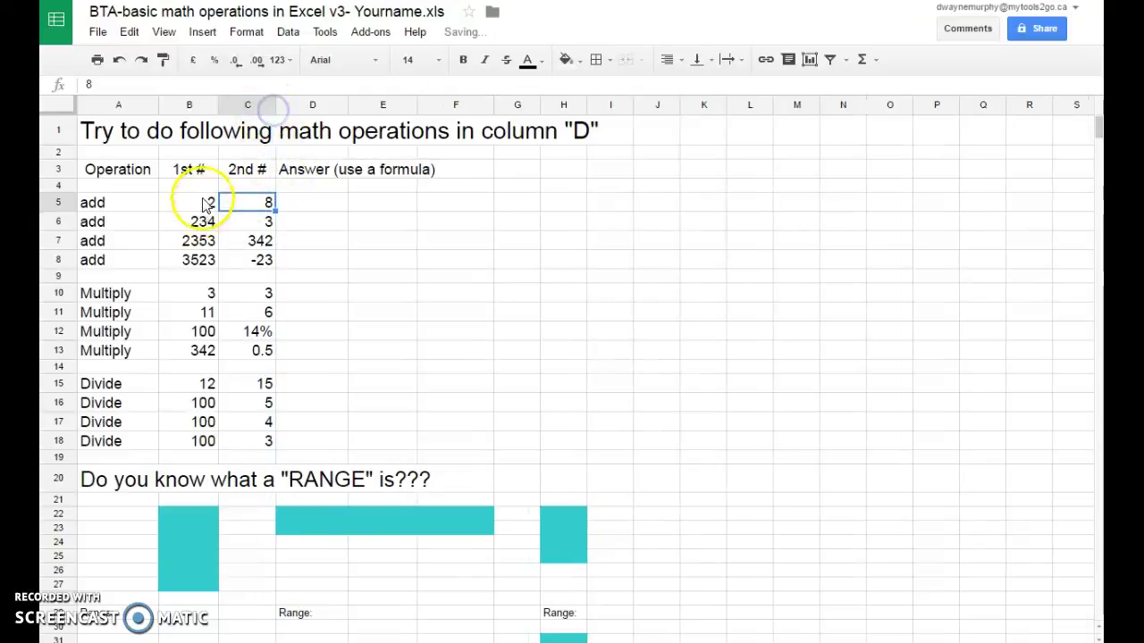
# Enter the formula =2+8 in D5 for the first addition and check it in the cell.
pyautogui.click(287, 202)
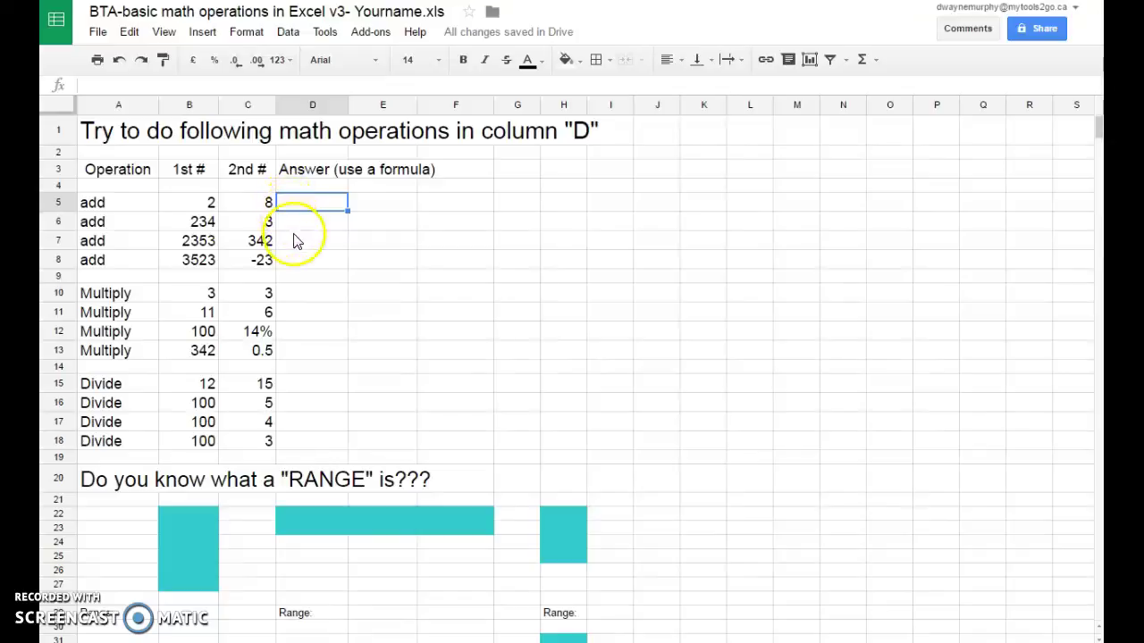
pyautogui.click(310, 208)
pyautogui.write('=')
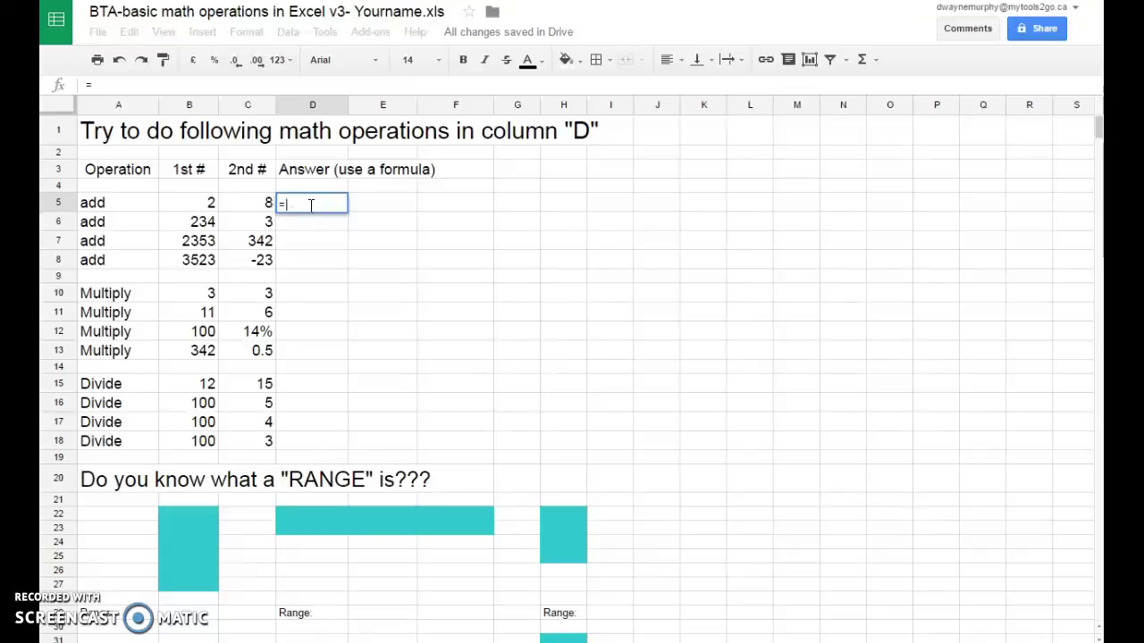
pyautogui.write('2+8')
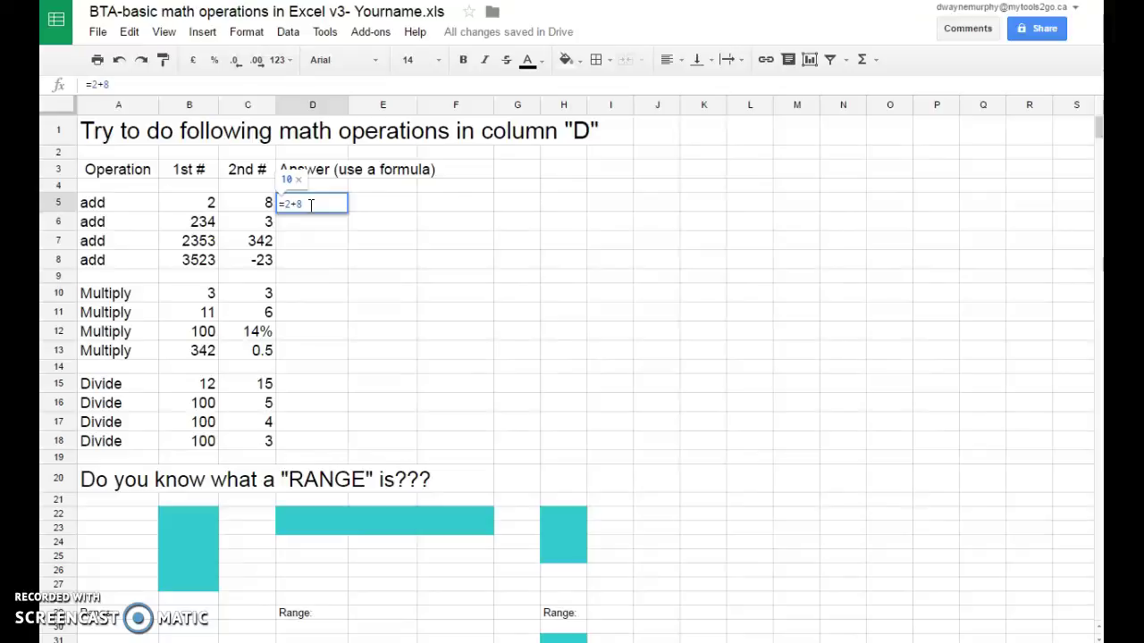
pyautogui.press('Return')
pyautogui.click(343, 207)
pyautogui.click(342, 209)
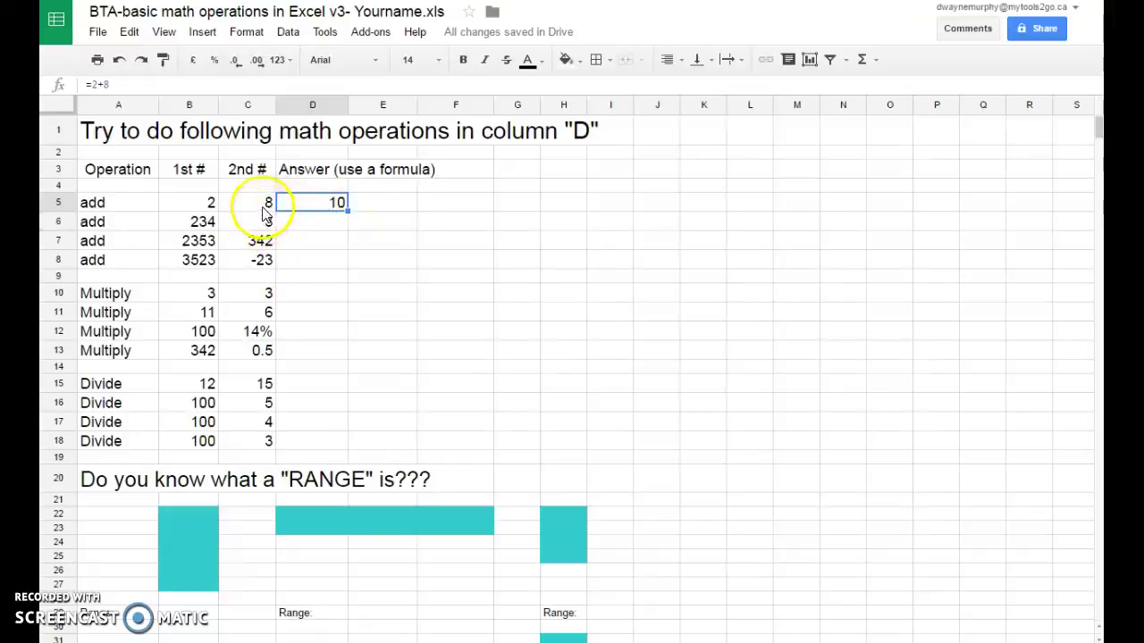
# Set the second number in C5 to 10 and check whether the answer in D5 responds.
pyautogui.click(264, 212)
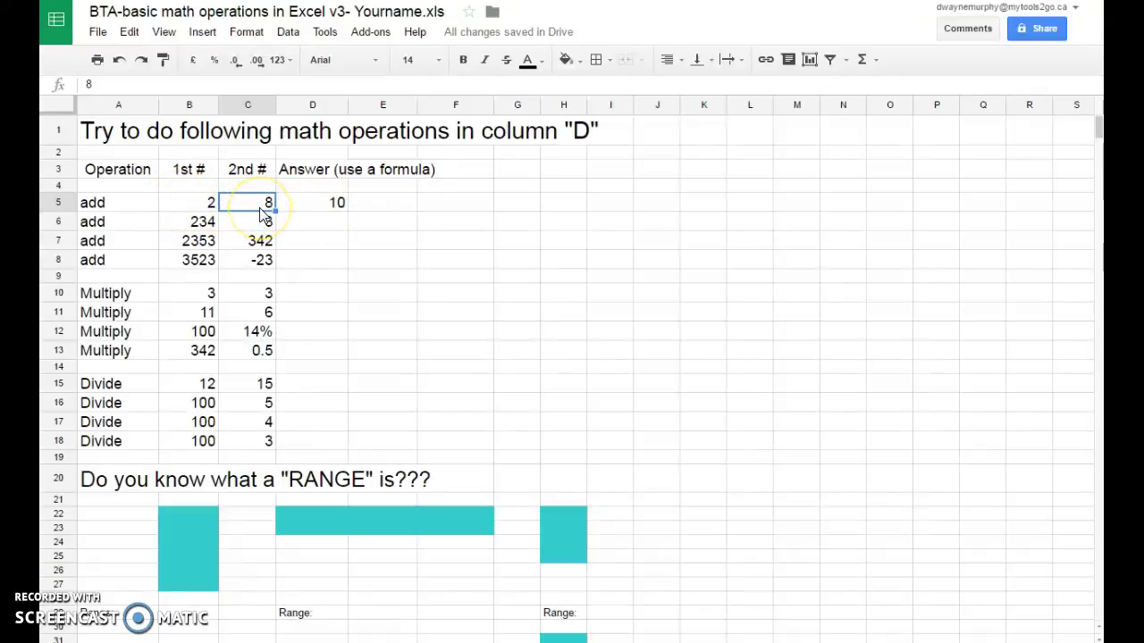
pyautogui.press('Return')
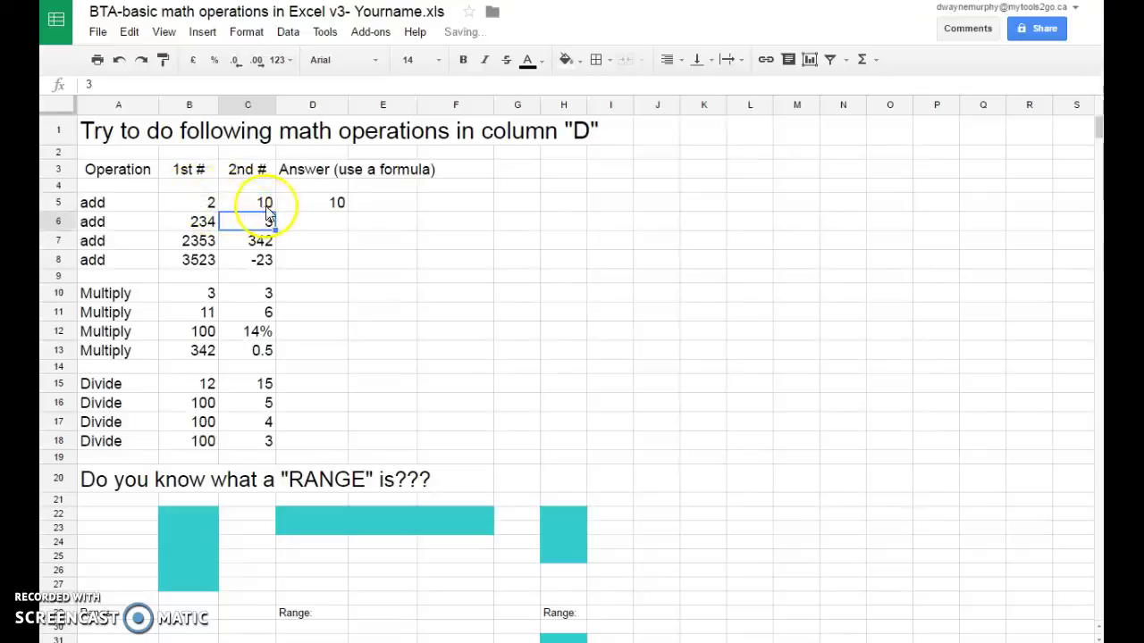
pyautogui.click(311, 204)
# Replace the contents of D5 with the cell-reference formula =B5+C5 and review it.
pyautogui.doubleClick(337, 206)
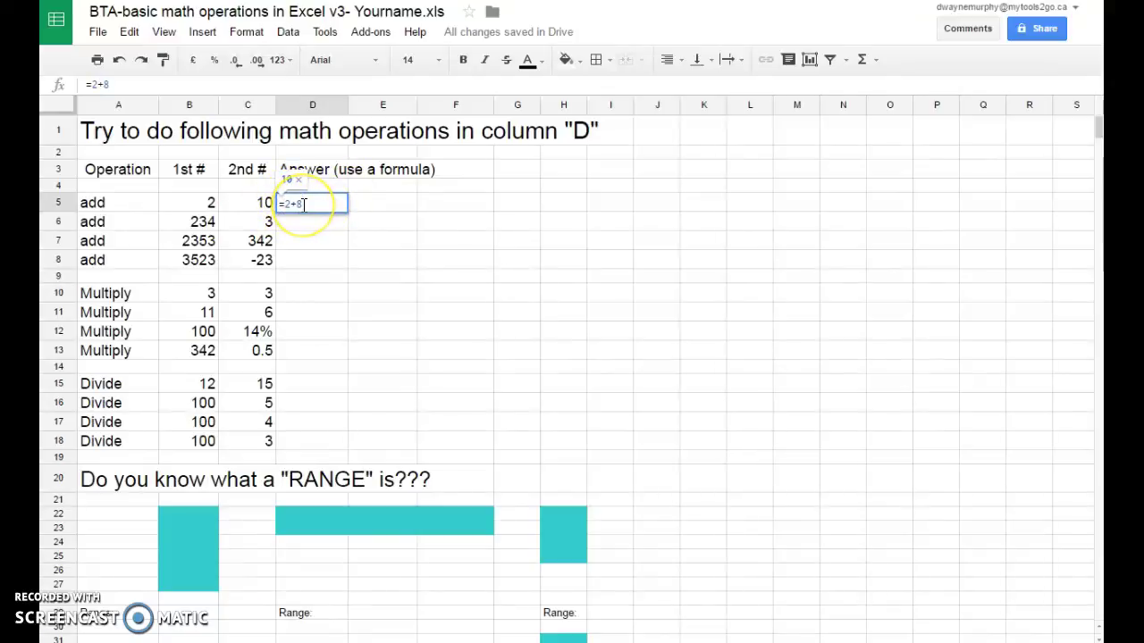
pyautogui.press('BackSpace')
pyautogui.press('Escape')
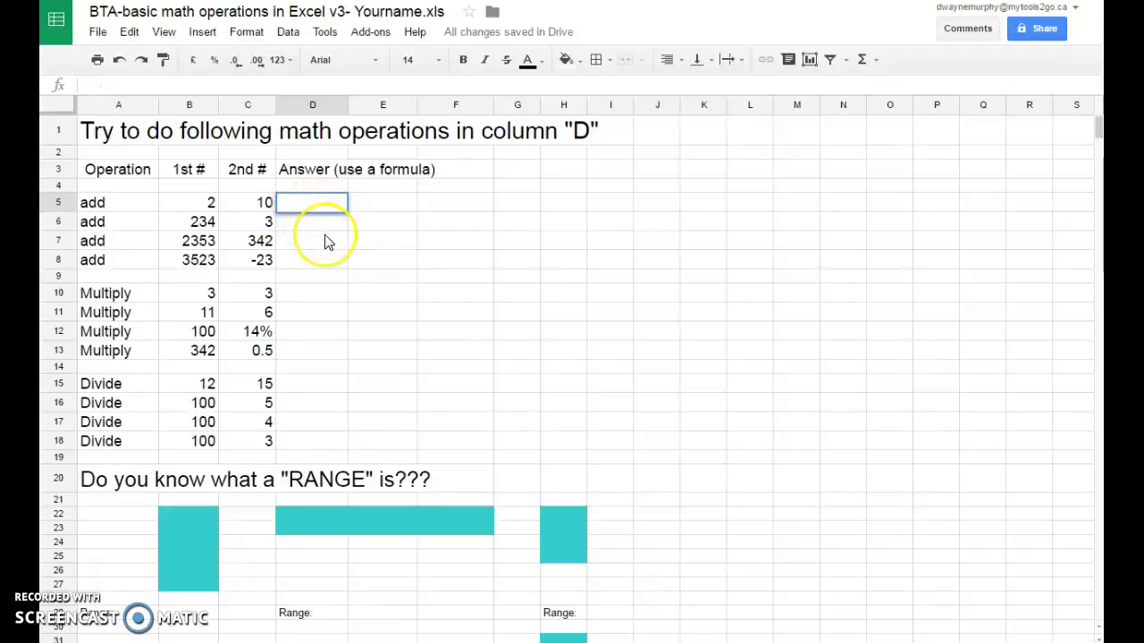
pyautogui.write('=')
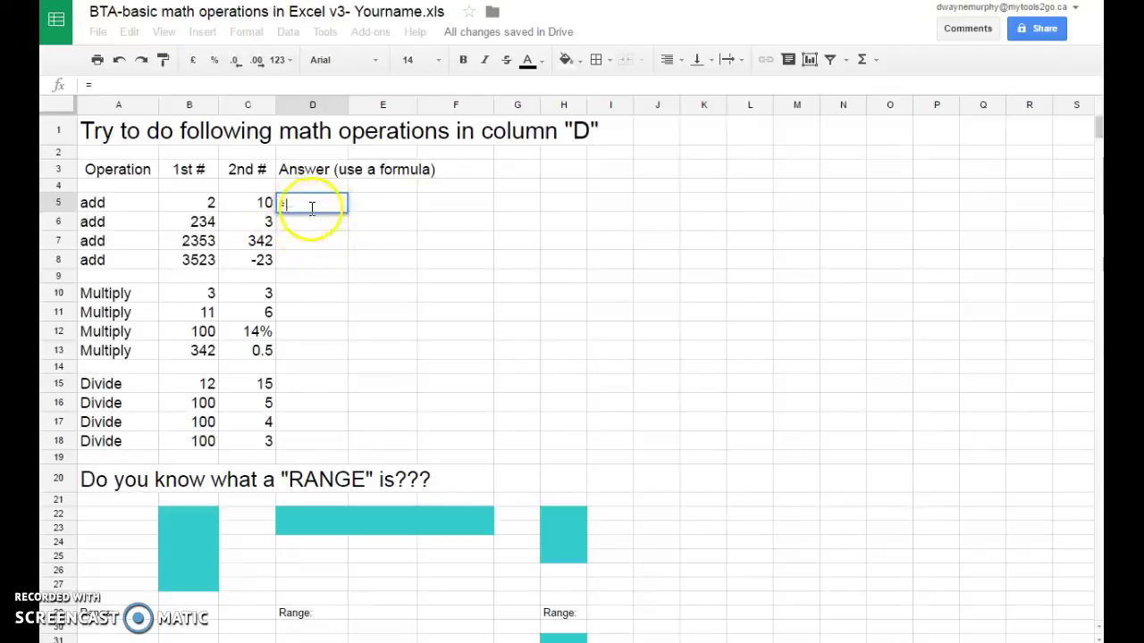
pyautogui.click(194, 201)
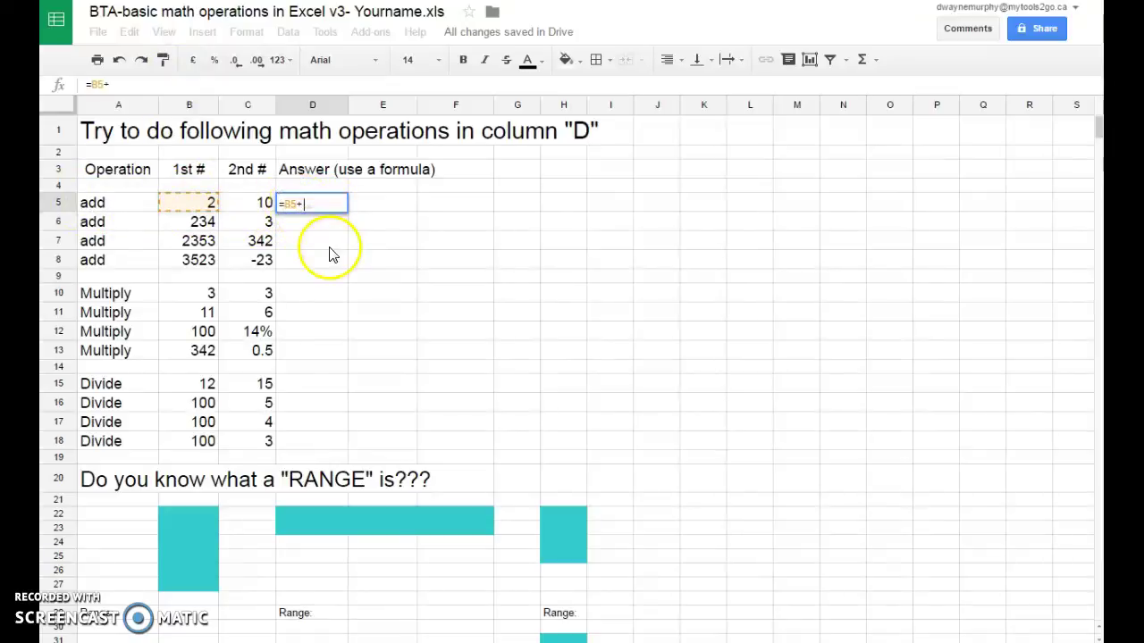
pyautogui.click(263, 206)
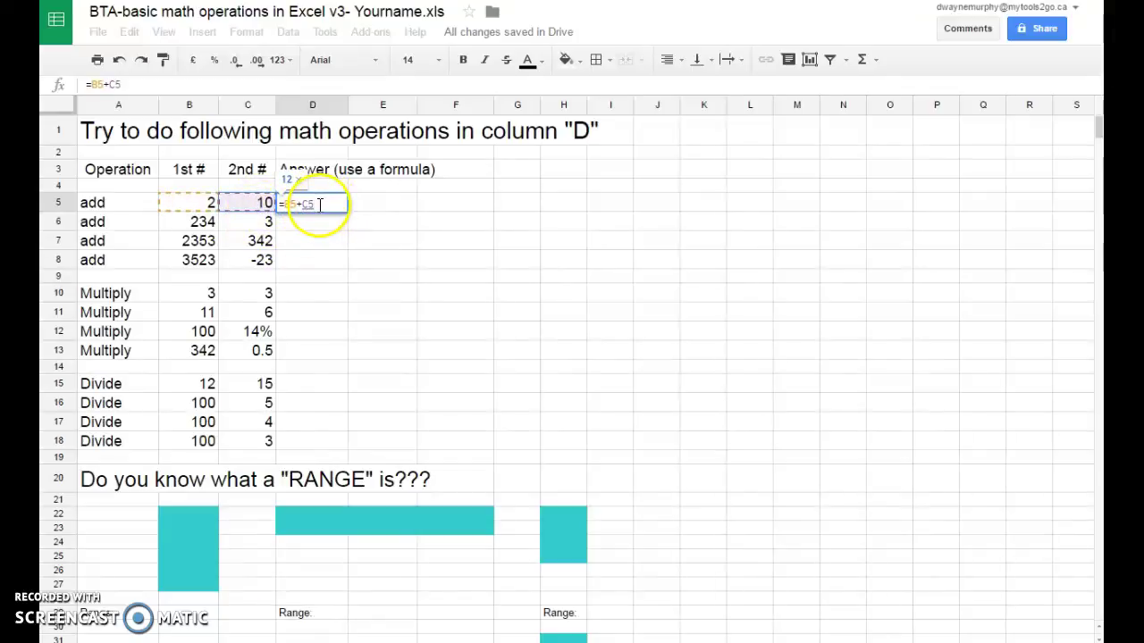
pyautogui.press('Return')
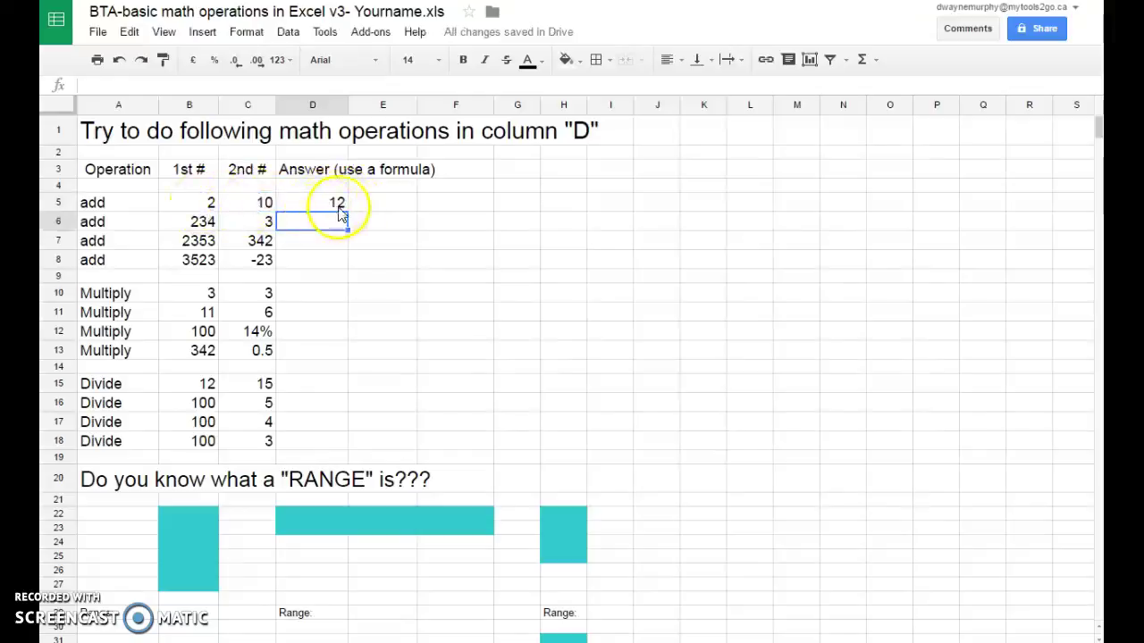
pyautogui.click(326, 205)
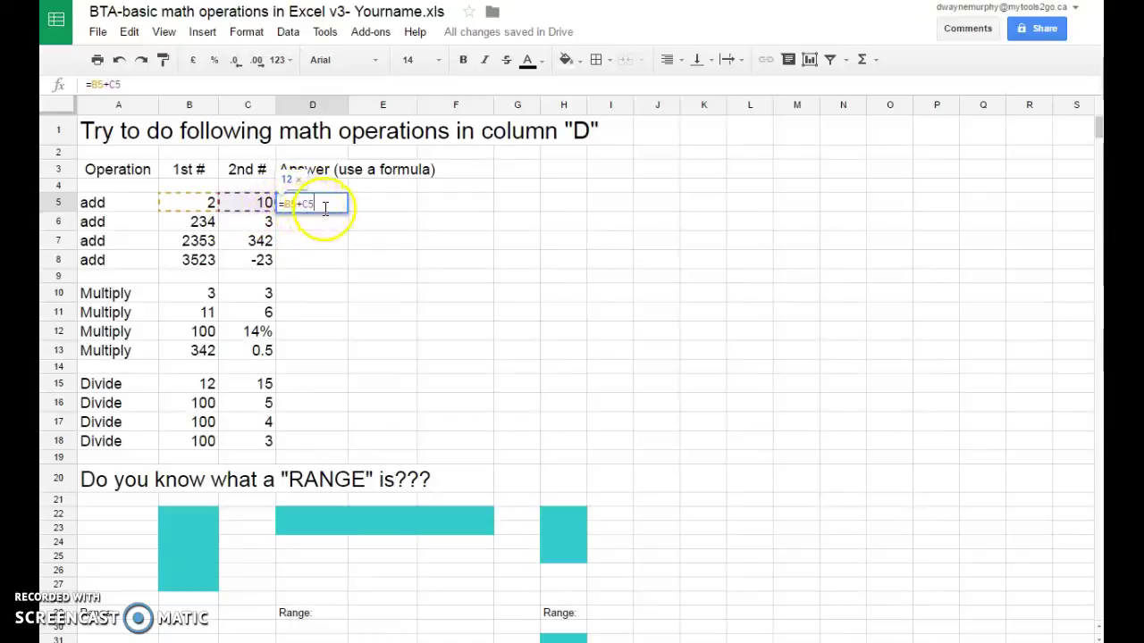
# Set the second number in C5 back to 8 and check the answer in D5.
pyautogui.click(261, 204)
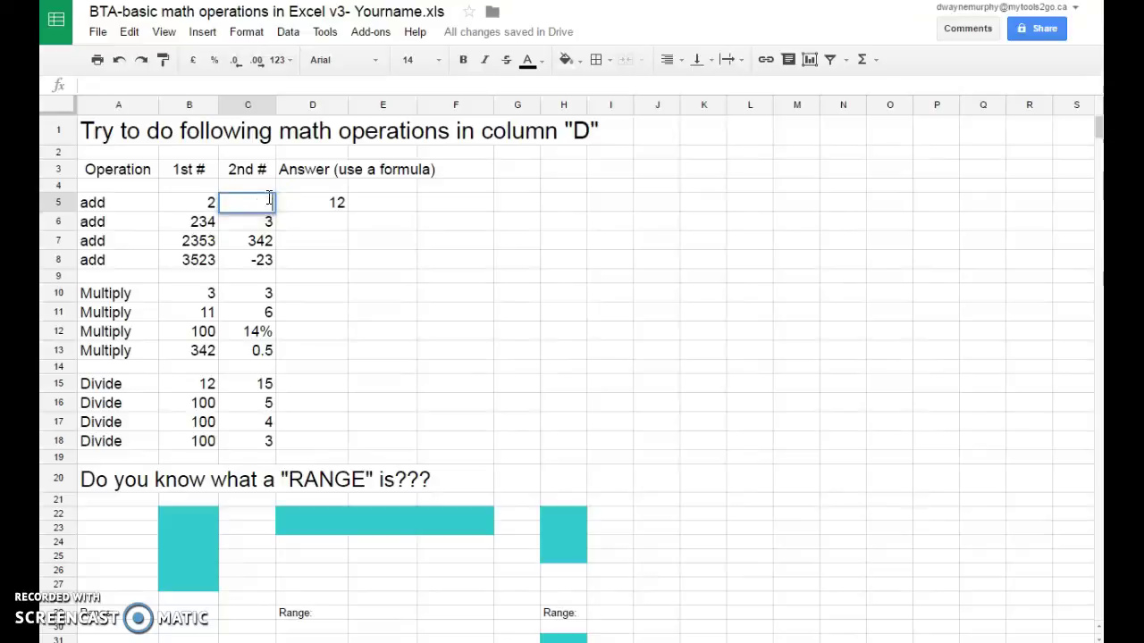
pyautogui.press('Return')
pyautogui.scroll(-1, 268, 199)
pyautogui.click(257, 196)
pyautogui.click(260, 154)
pyautogui.click(265, 140)
pyautogui.scroll(2, 268, 143)
pyautogui.click(336, 204)
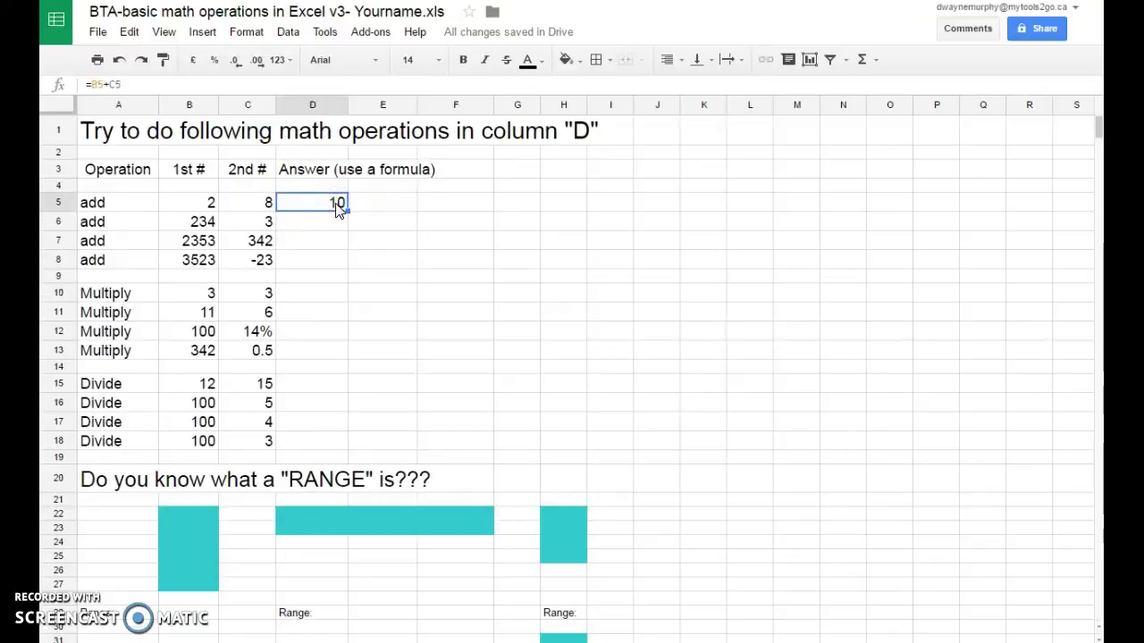
# Enter the formula =B6+C6 in D6 and fill it down through D8 for the remaining additions.
pyautogui.click(295, 229)
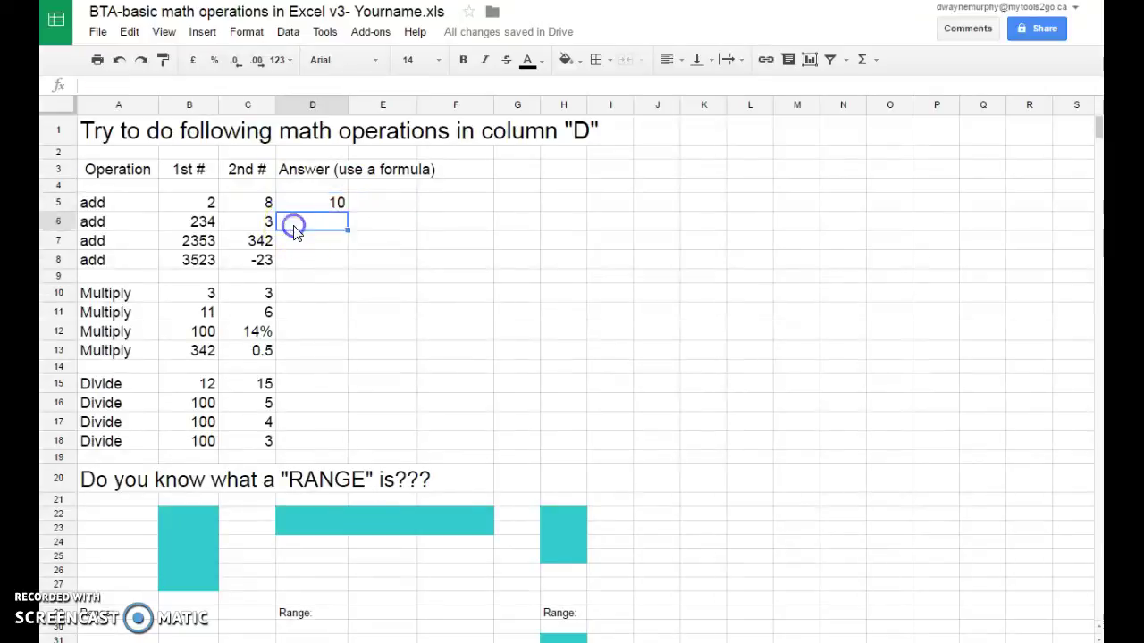
pyautogui.write('=')
pyautogui.click(189, 223)
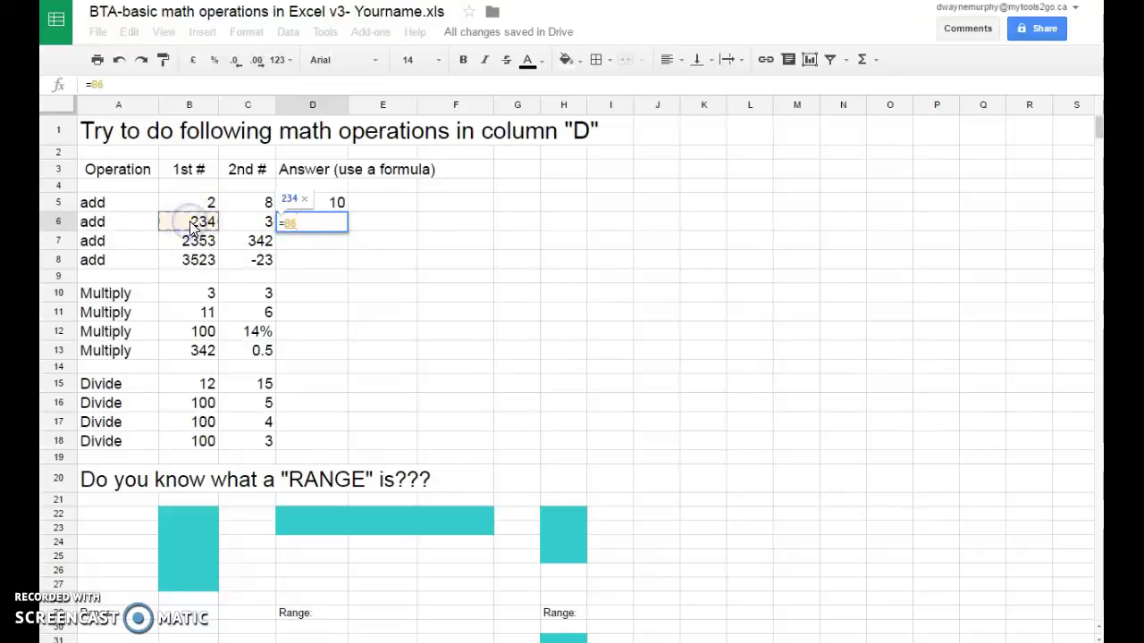
pyautogui.click(236, 228)
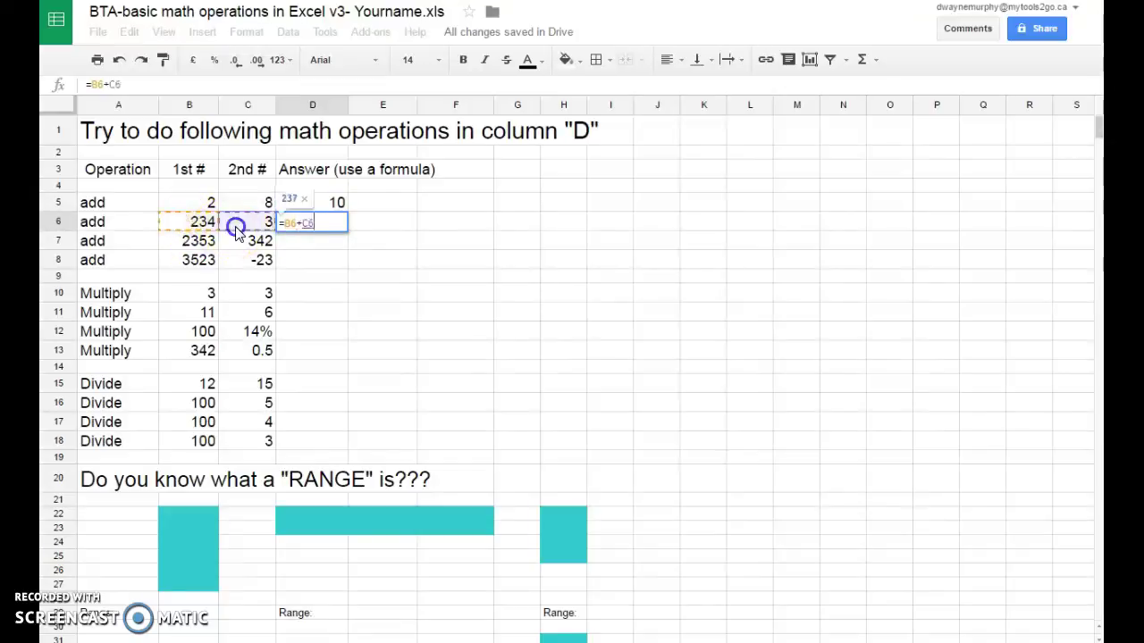
pyautogui.press('Return')
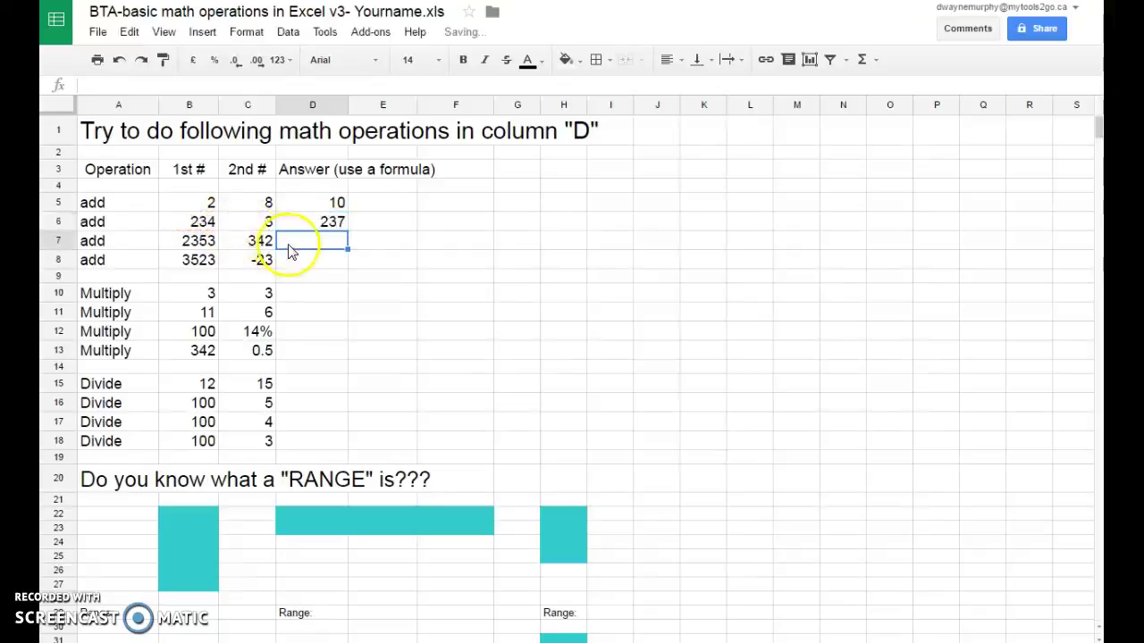
pyautogui.click(322, 223)
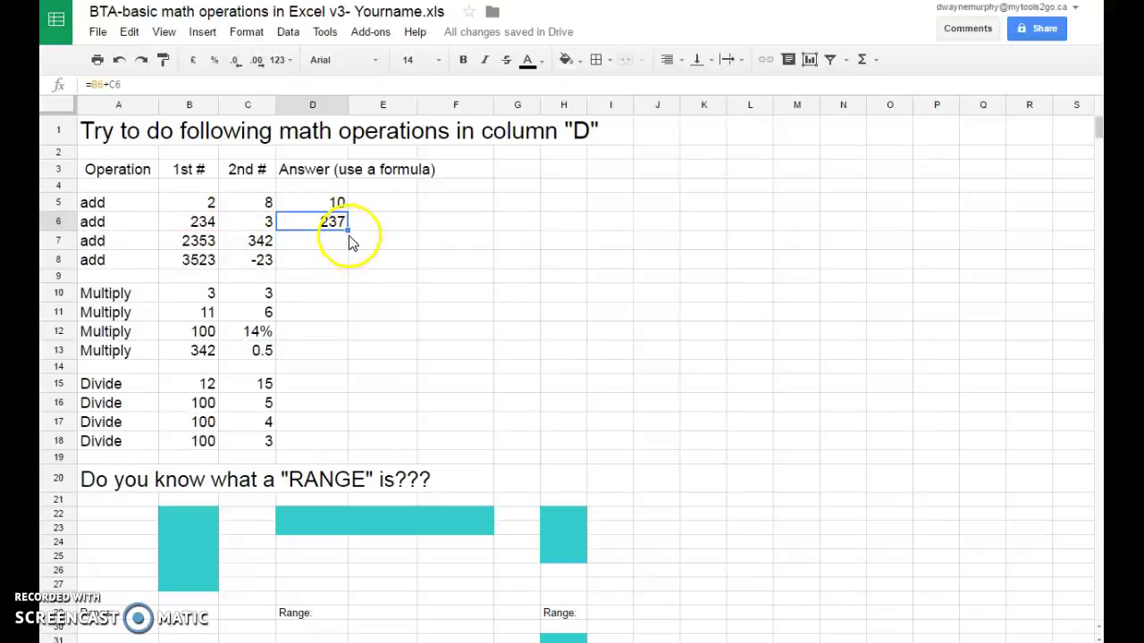
pyautogui.moveTo(348, 229); pyautogui.dragTo(345, 261)
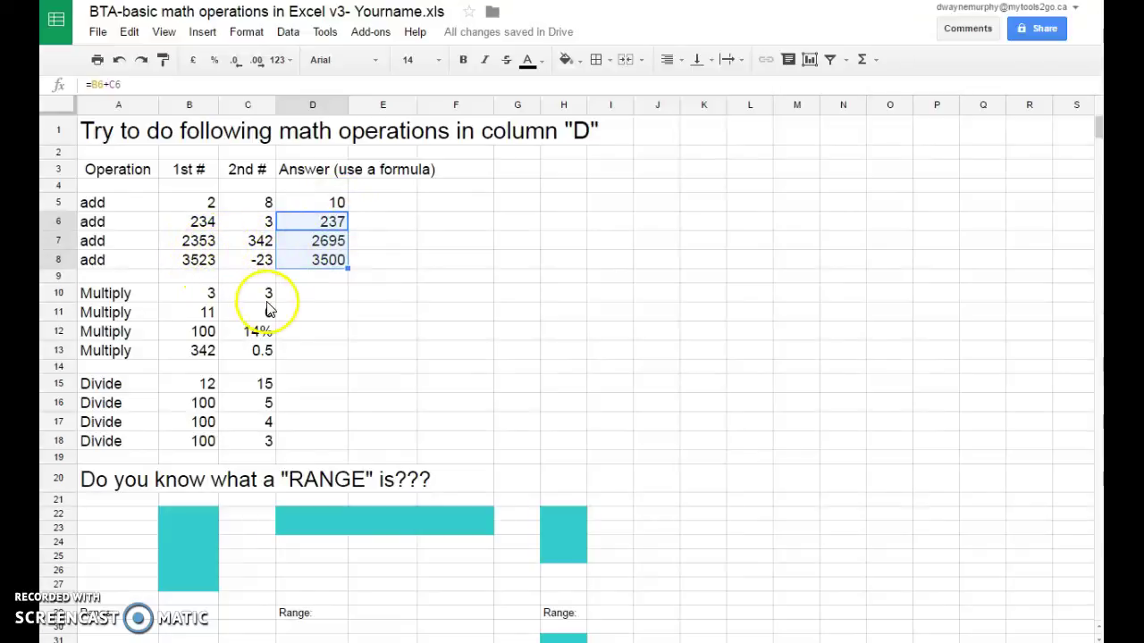
# Enter the typed-number multiplication formula =3*3 as the answer in D10.
pyautogui.click(309, 295)
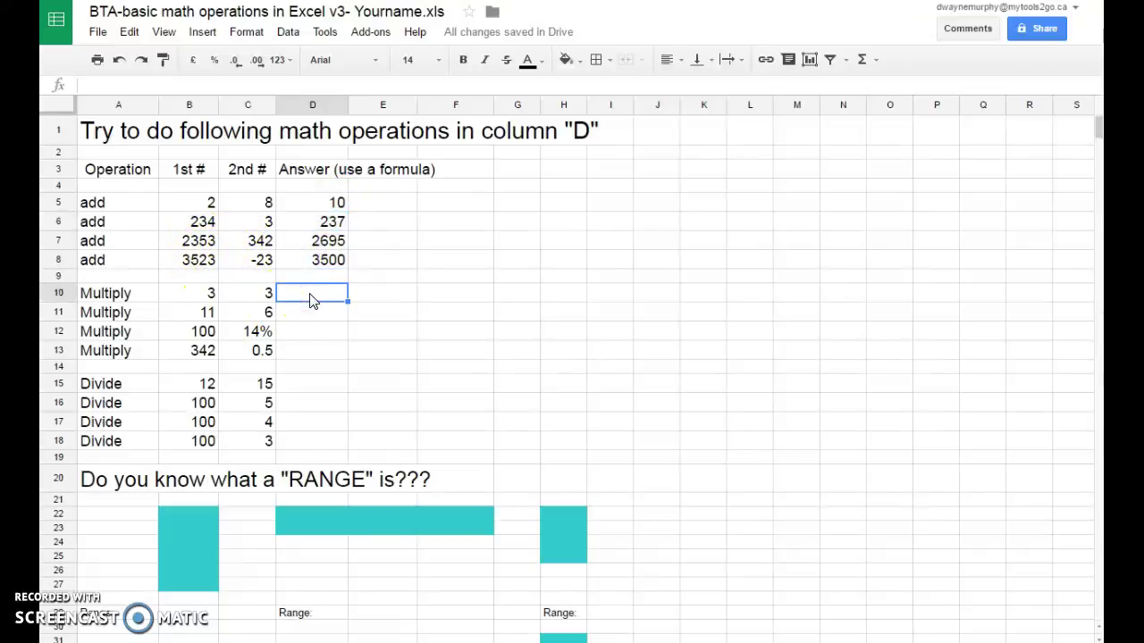
pyautogui.click(204, 296)
pyautogui.click(256, 299)
pyautogui.click(186, 295)
pyautogui.click(238, 290)
pyautogui.click(202, 292)
pyautogui.click(274, 296)
pyautogui.click(302, 298)
pyautogui.write('=')
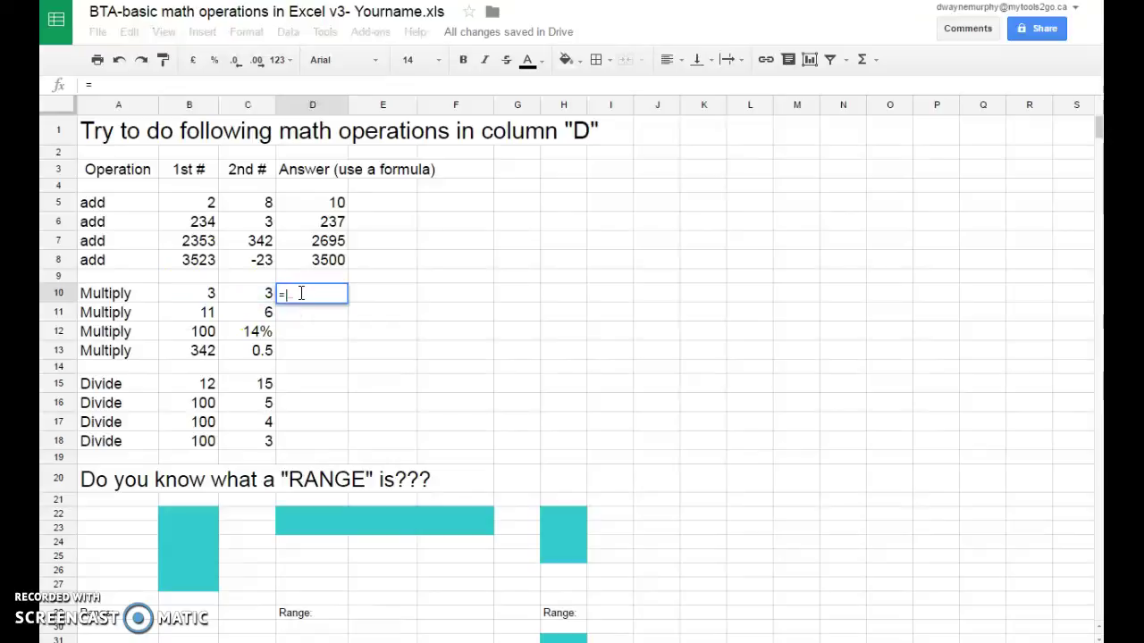
pyautogui.write('3')
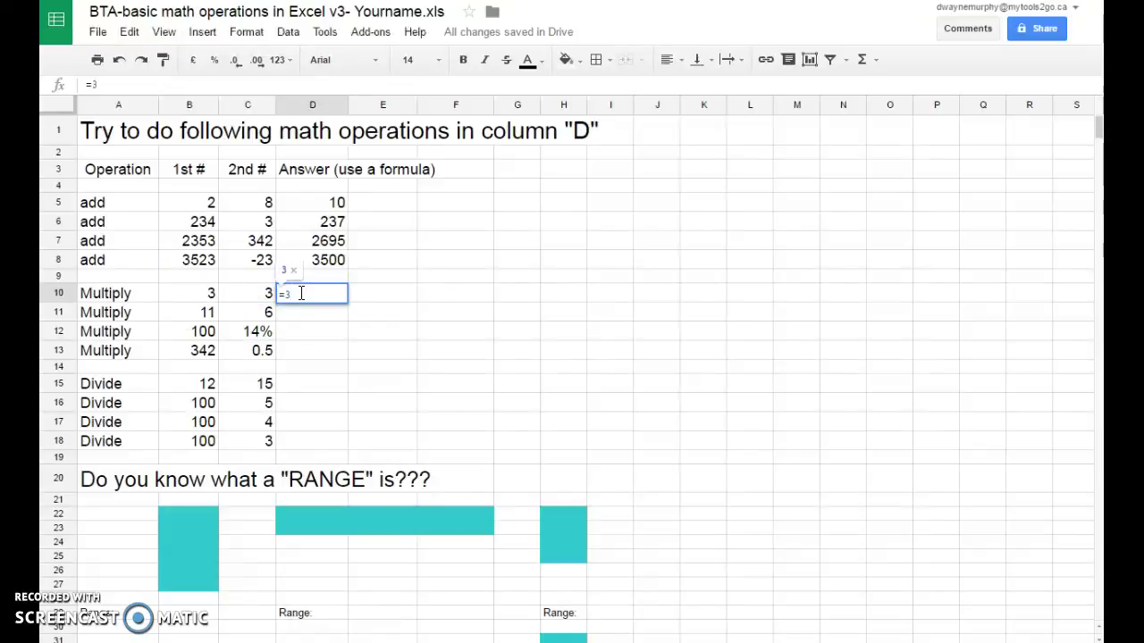
pyautogui.write('*3')
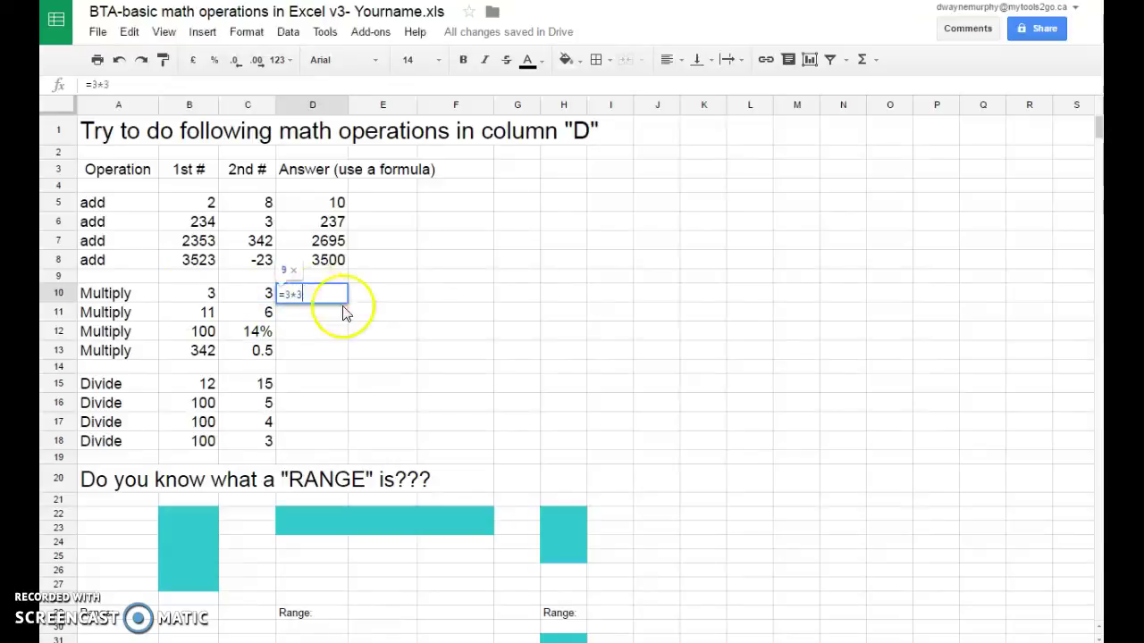
pyautogui.press('Return')
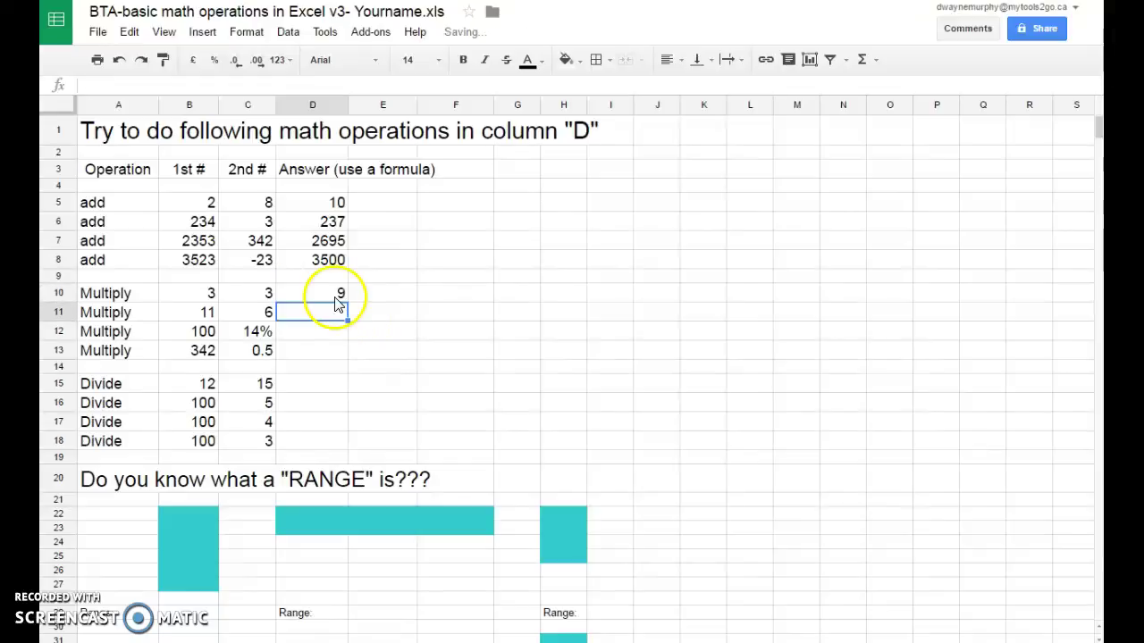
# Replace the contents of D10 with the cell-reference formula =B10*C10 and fill it down to D11.
pyautogui.click(334, 295)
pyautogui.doubleClick(334, 295)
pyautogui.click(286, 297)
pyautogui.moveTo(329, 296); pyautogui.dragTo(329, 295)
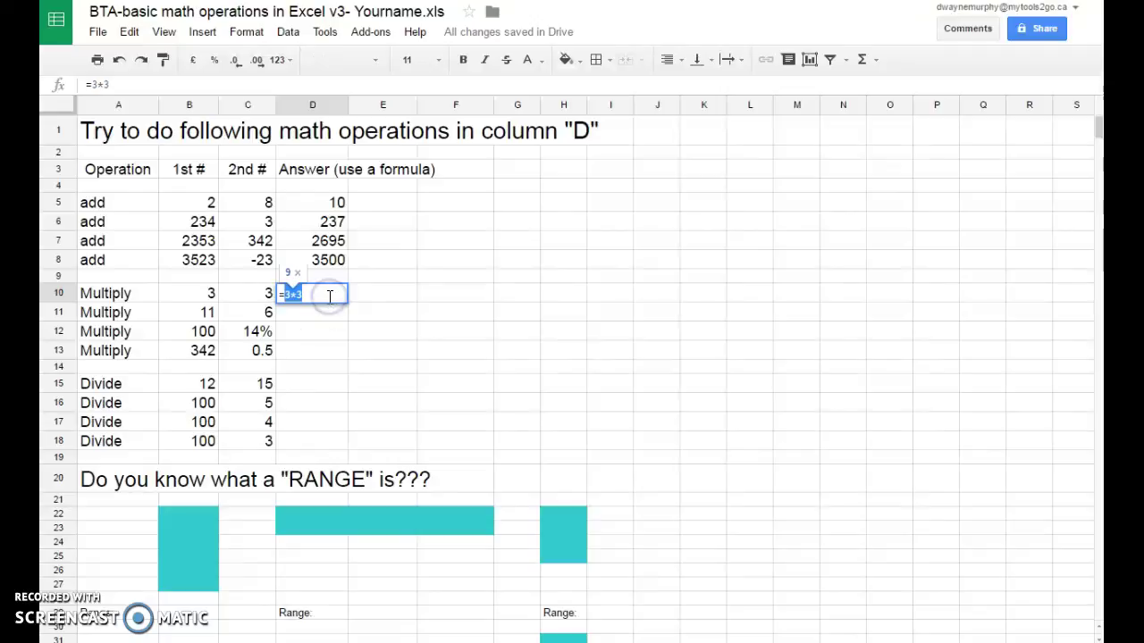
pyautogui.press('BackSpace')
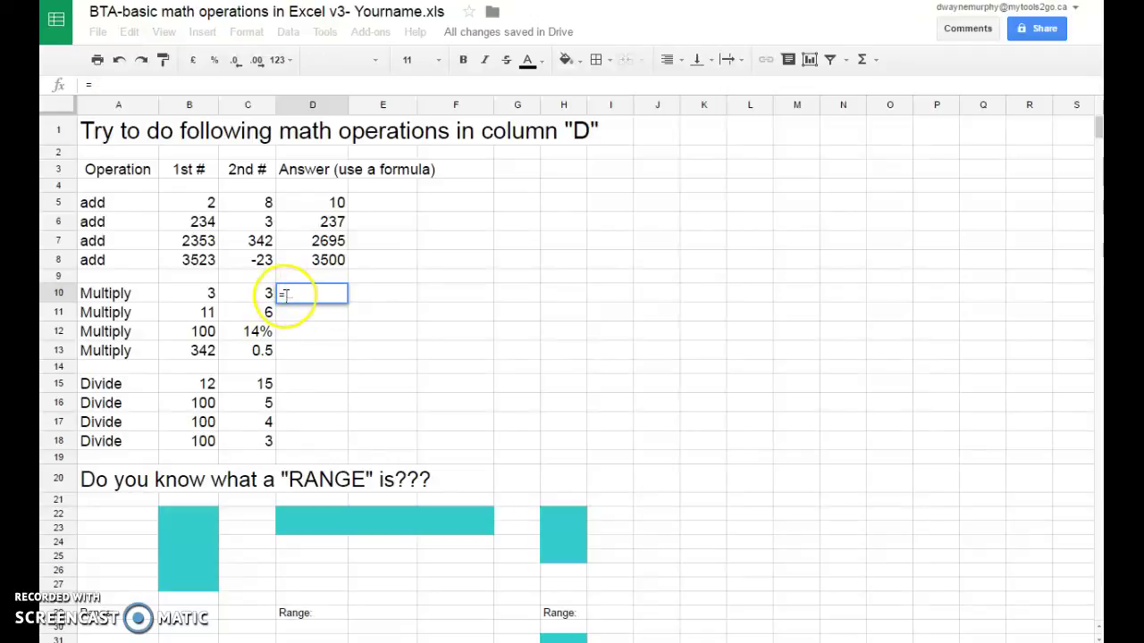
pyautogui.click(210, 295)
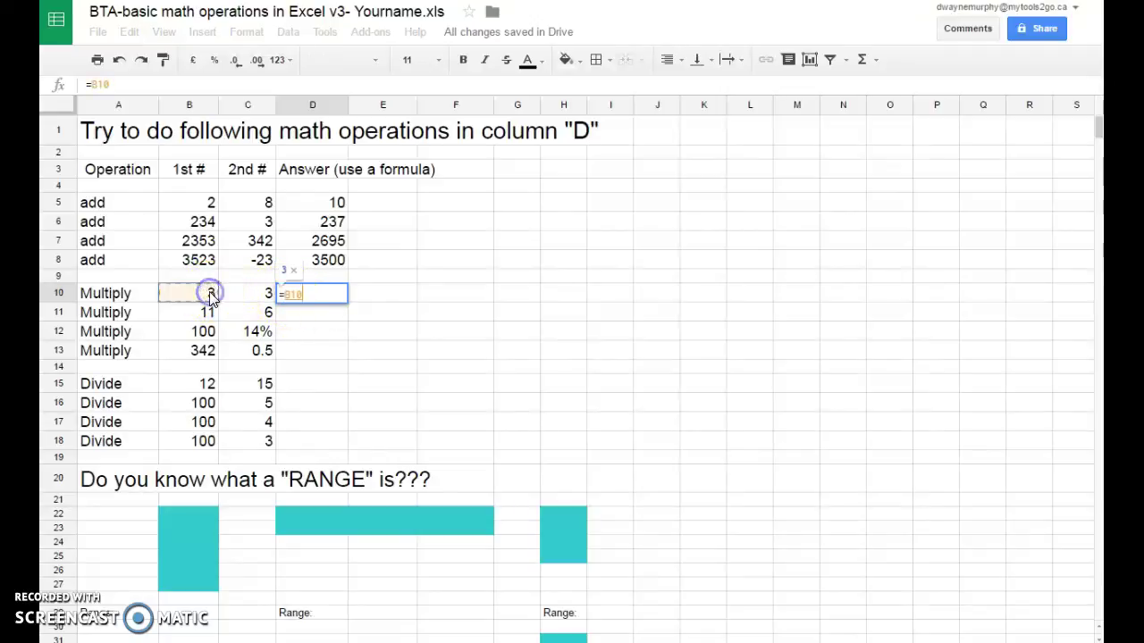
pyautogui.write('*')
pyautogui.click(250, 295)
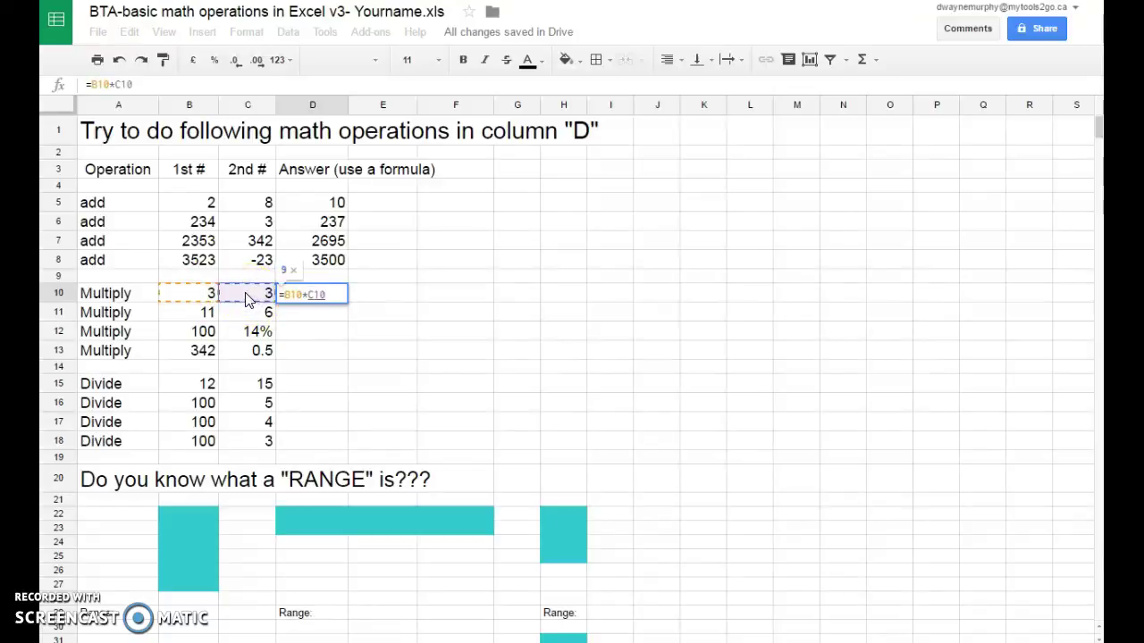
pyautogui.press('Return')
pyautogui.click(338, 294)
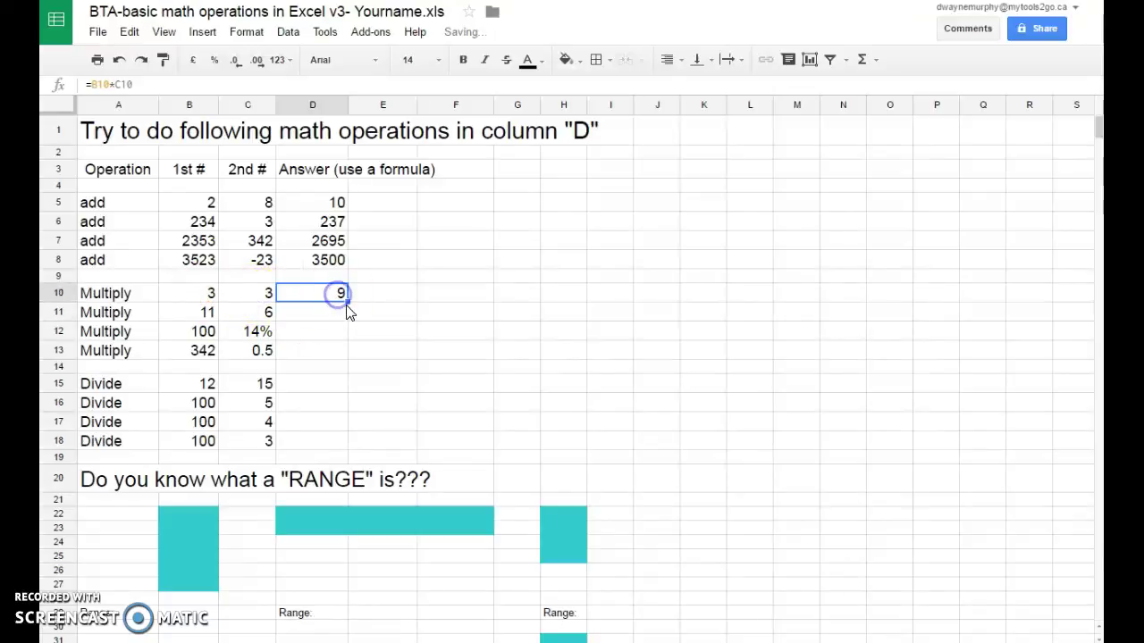
pyautogui.moveTo(347, 315); pyautogui.dragTo(347, 317)
# Enter the multiplication formula =B12*C12 in D12.
pyautogui.click(337, 329)
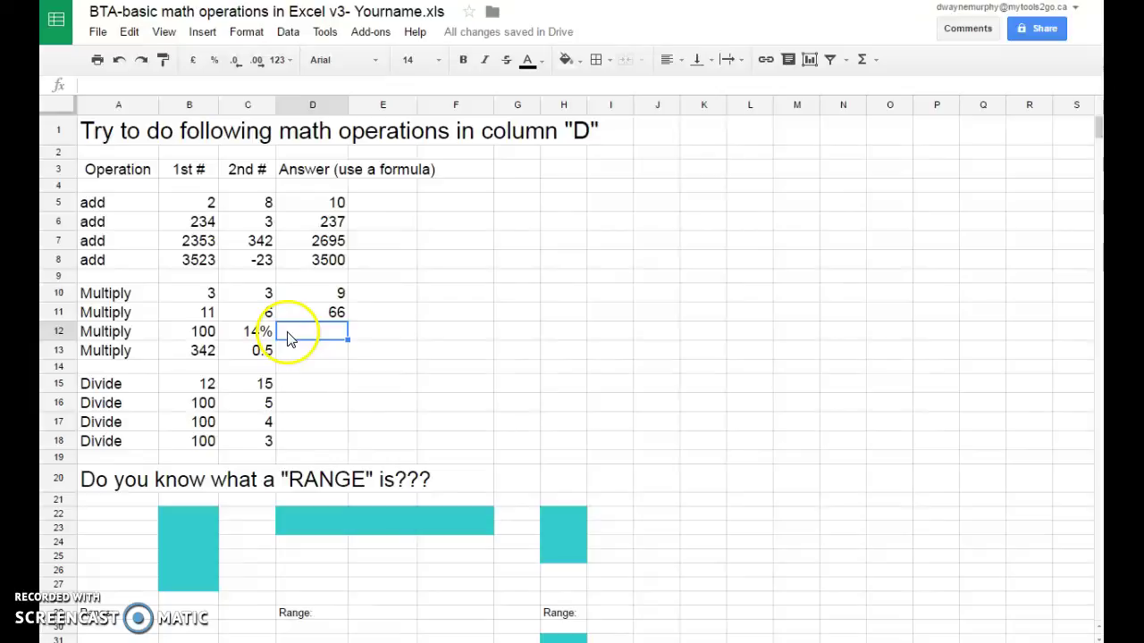
pyautogui.write('=')
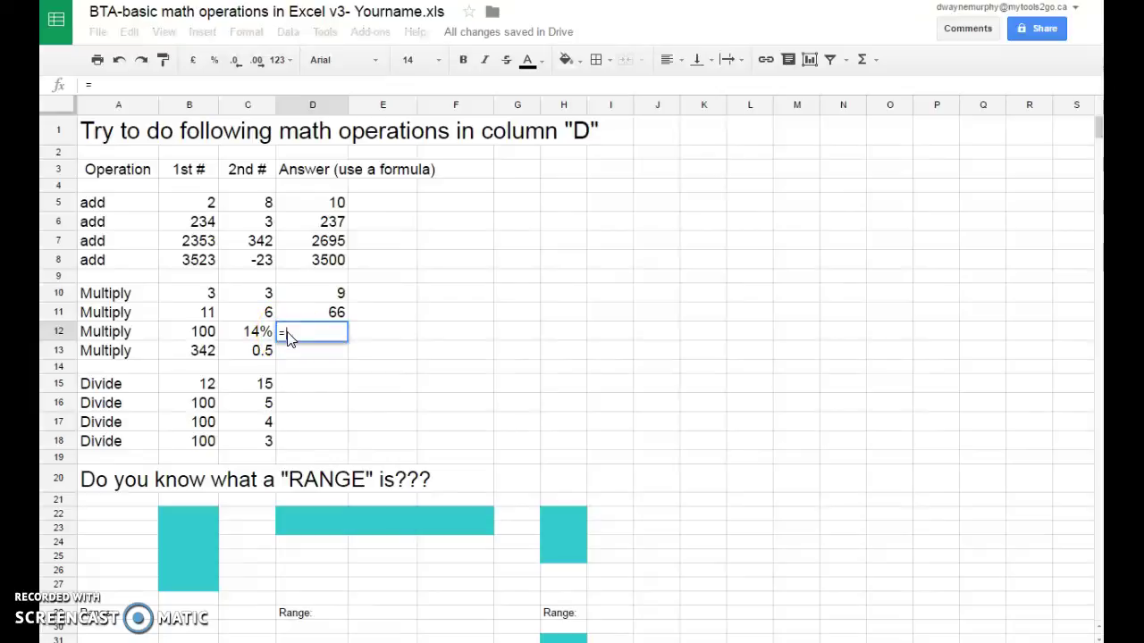
pyautogui.click(202, 336)
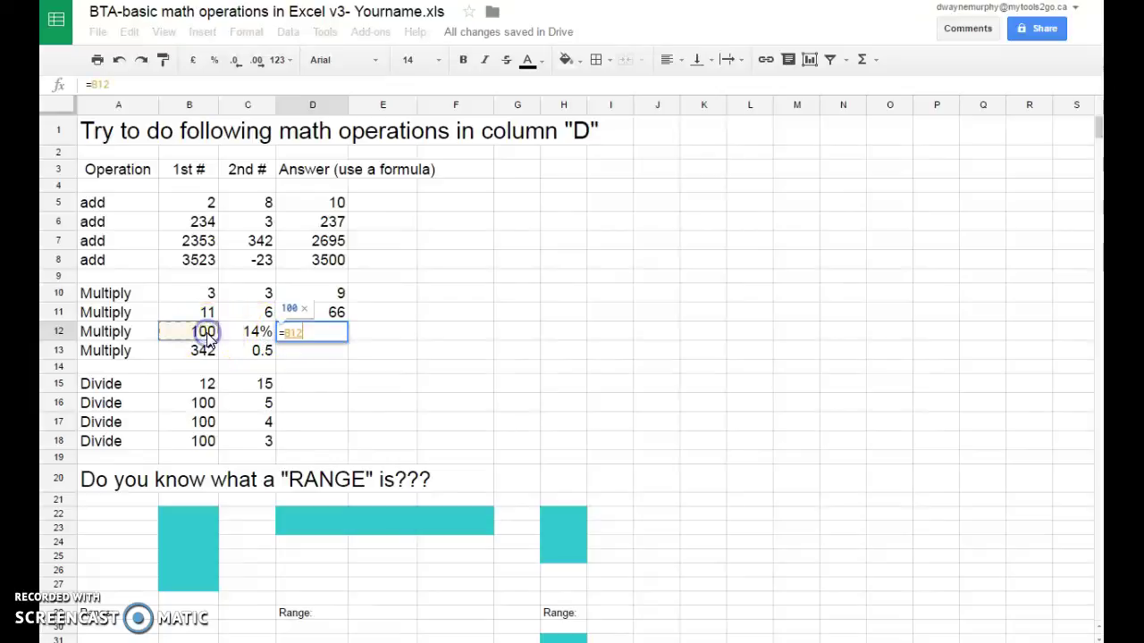
pyautogui.write('*')
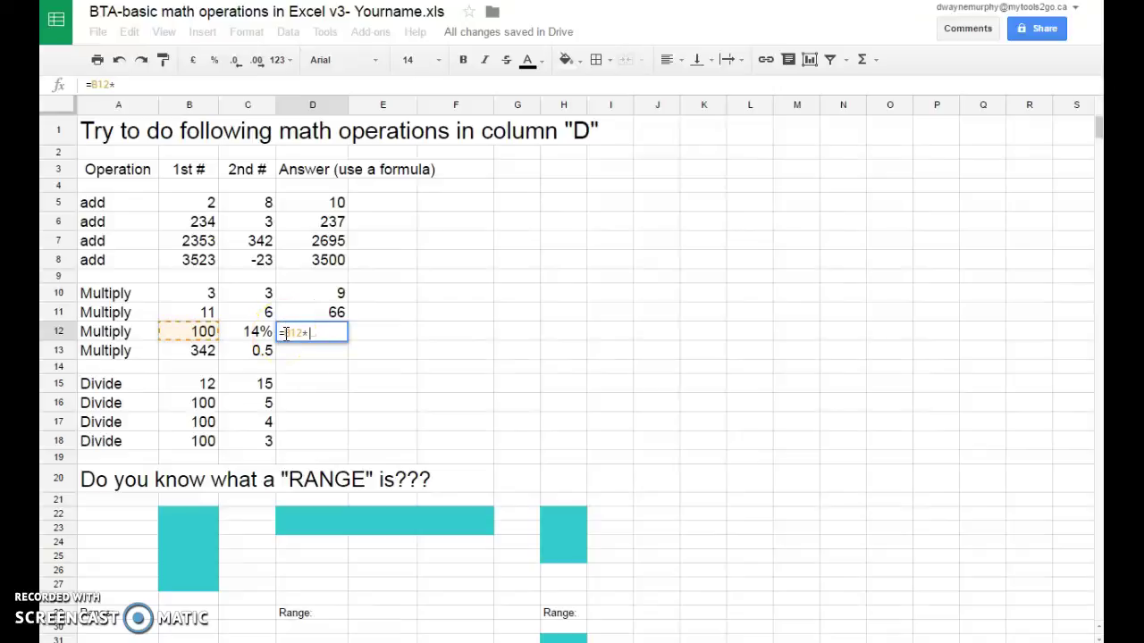
pyautogui.click(266, 338)
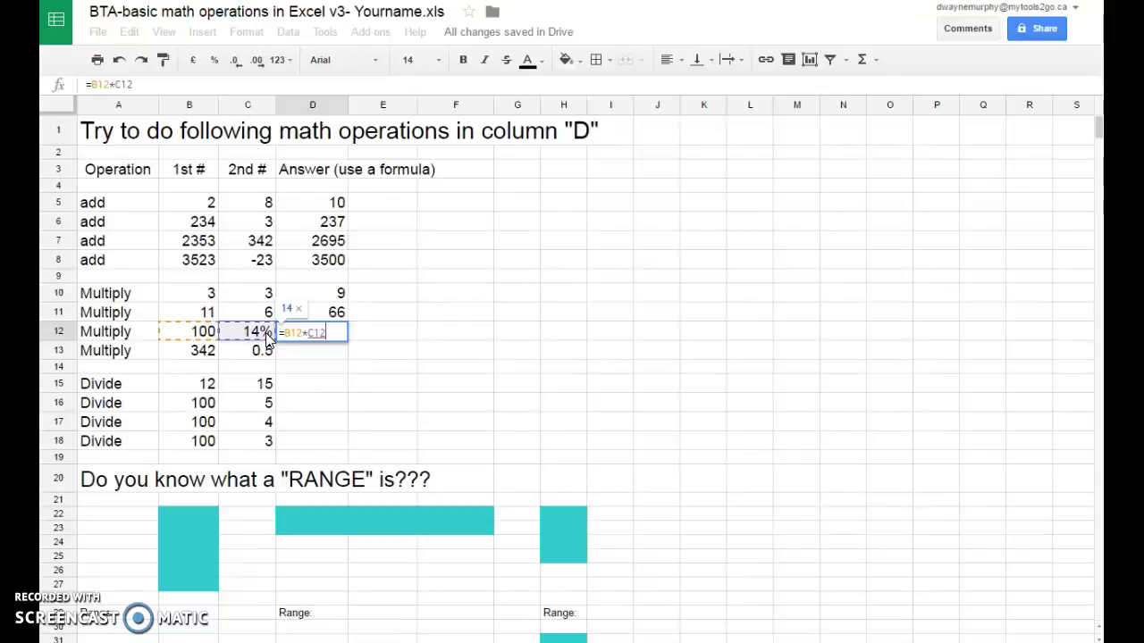
pyautogui.press('Return')
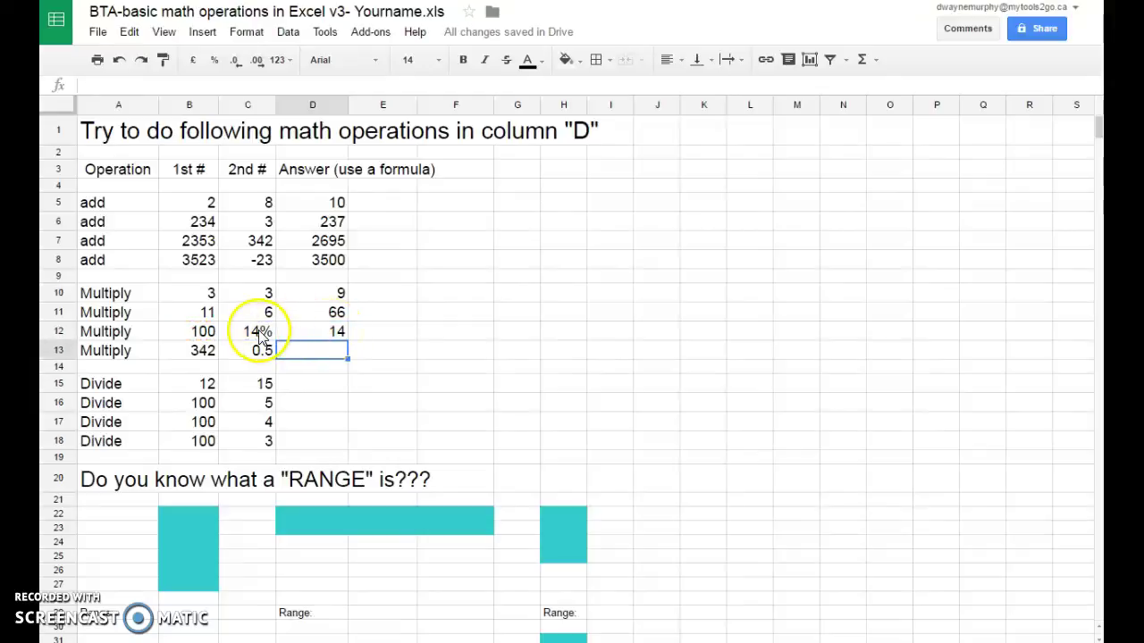
# Set the first number in B12 to 50, and fill the formula in D12 down to D13.
pyautogui.click(198, 336)
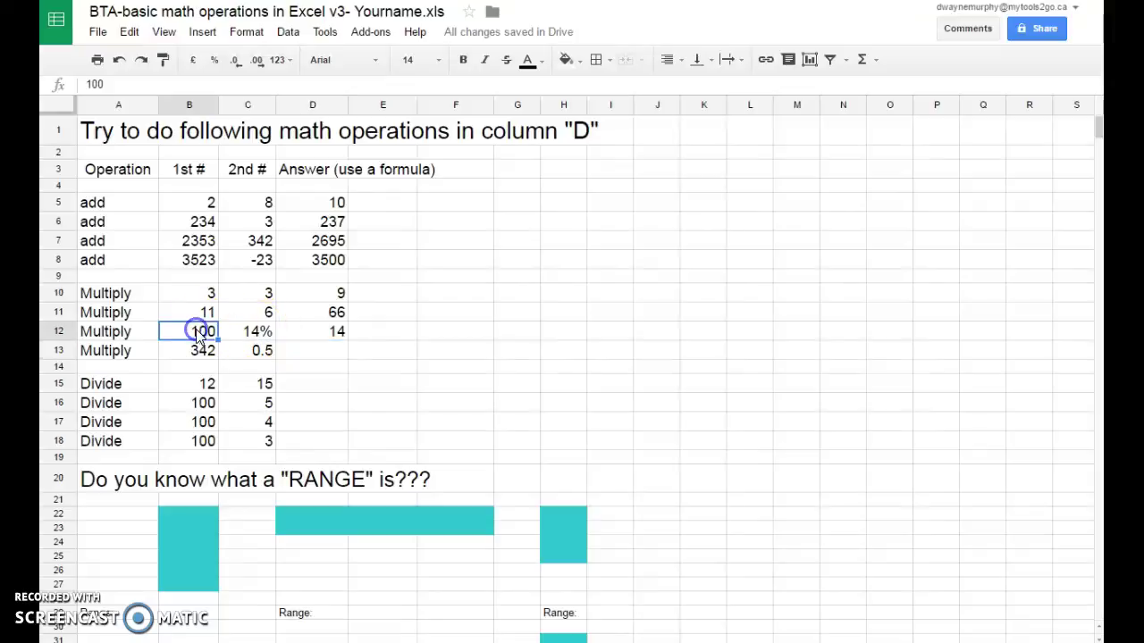
pyautogui.write('50')
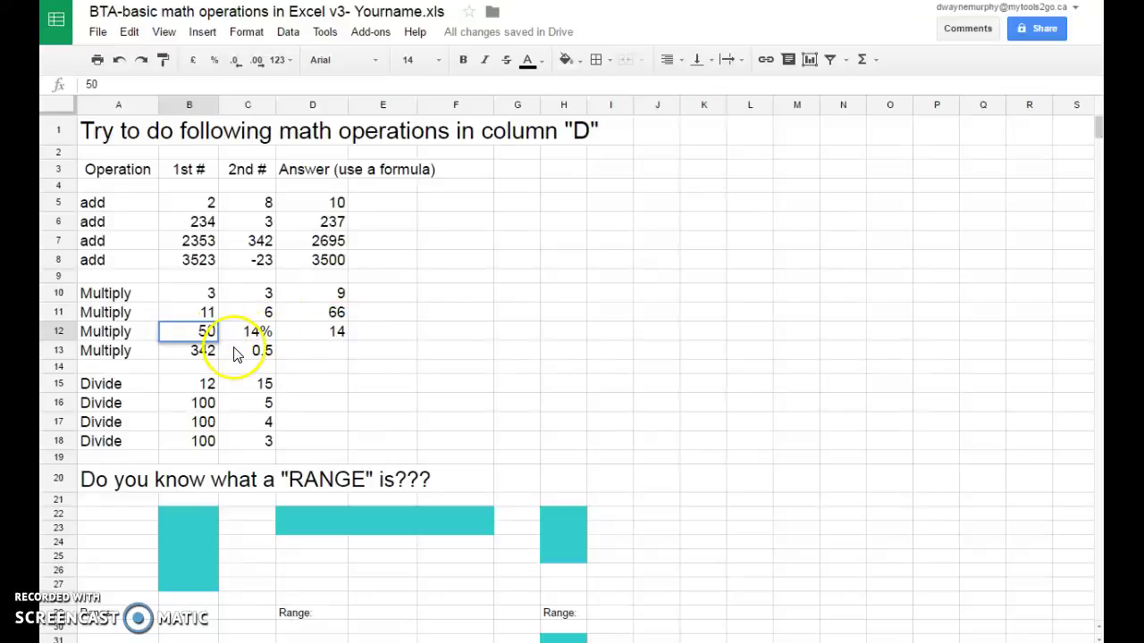
pyautogui.press('Return')
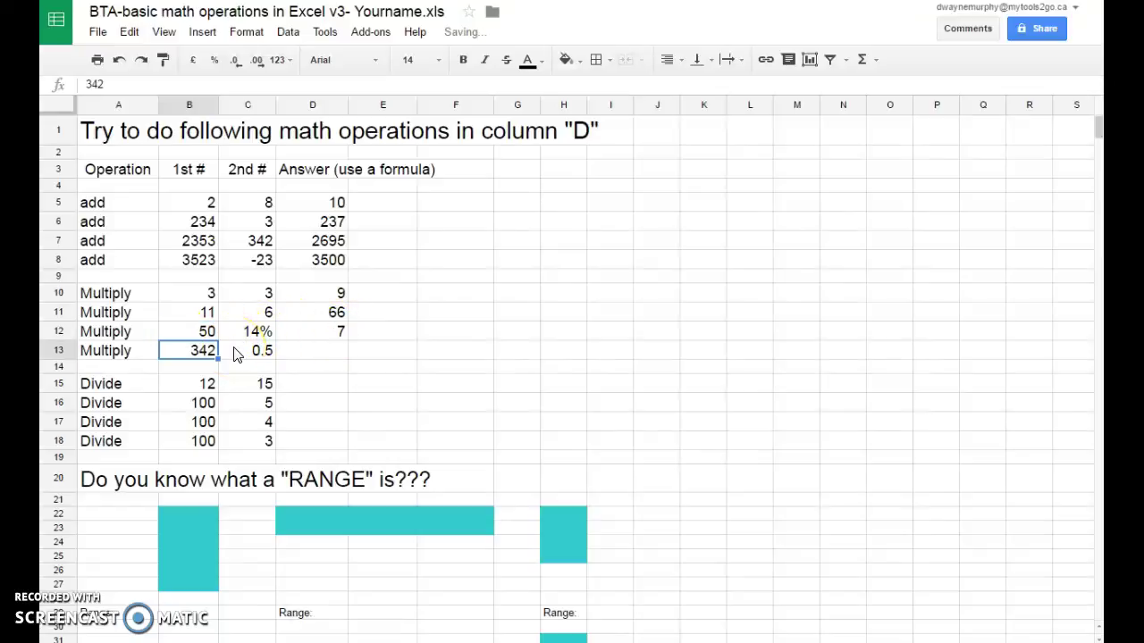
pyautogui.click(207, 331)
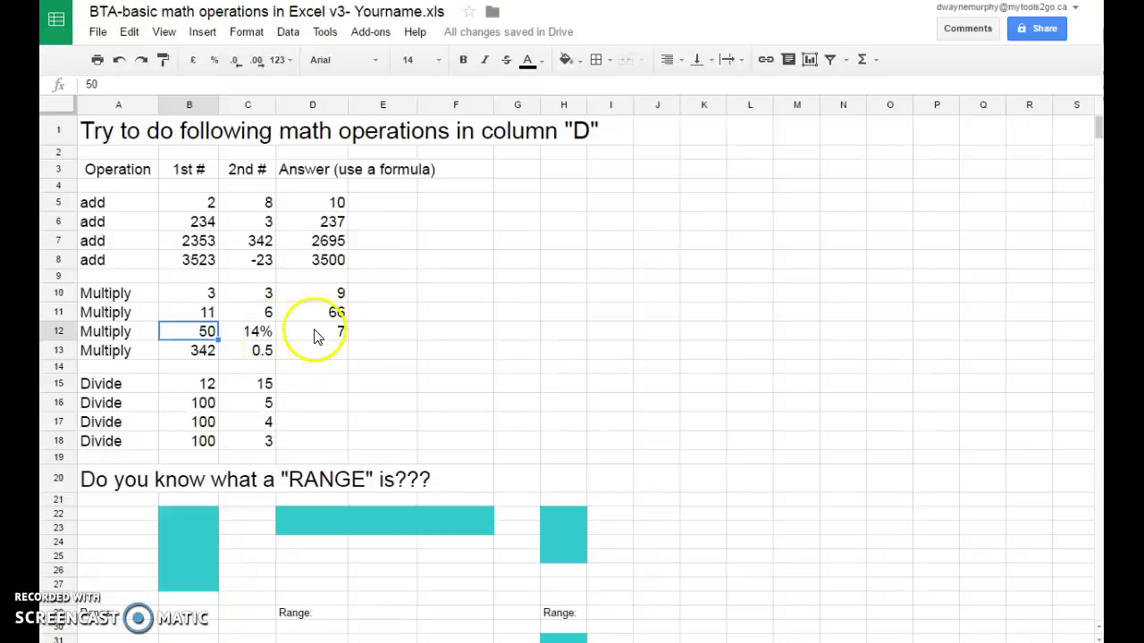
pyautogui.click(344, 332)
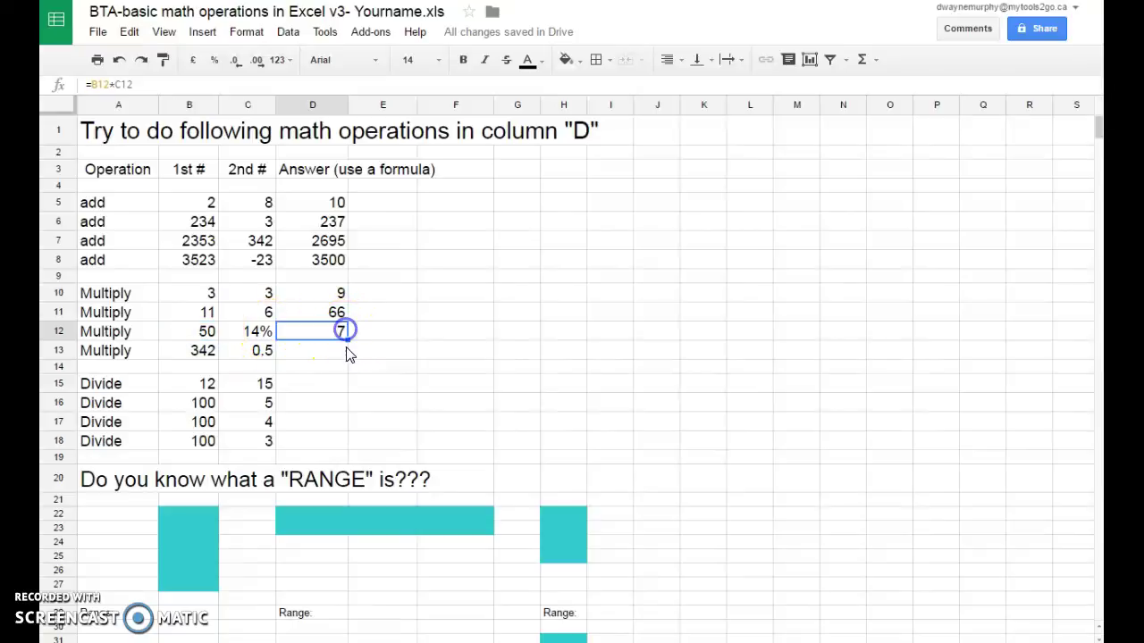
pyautogui.moveTo(348, 355); pyautogui.dragTo(345, 353)
# Enter the division formula =B15/C15 in D15 and review the formula.
pyautogui.scroll(-3, 349, 331)
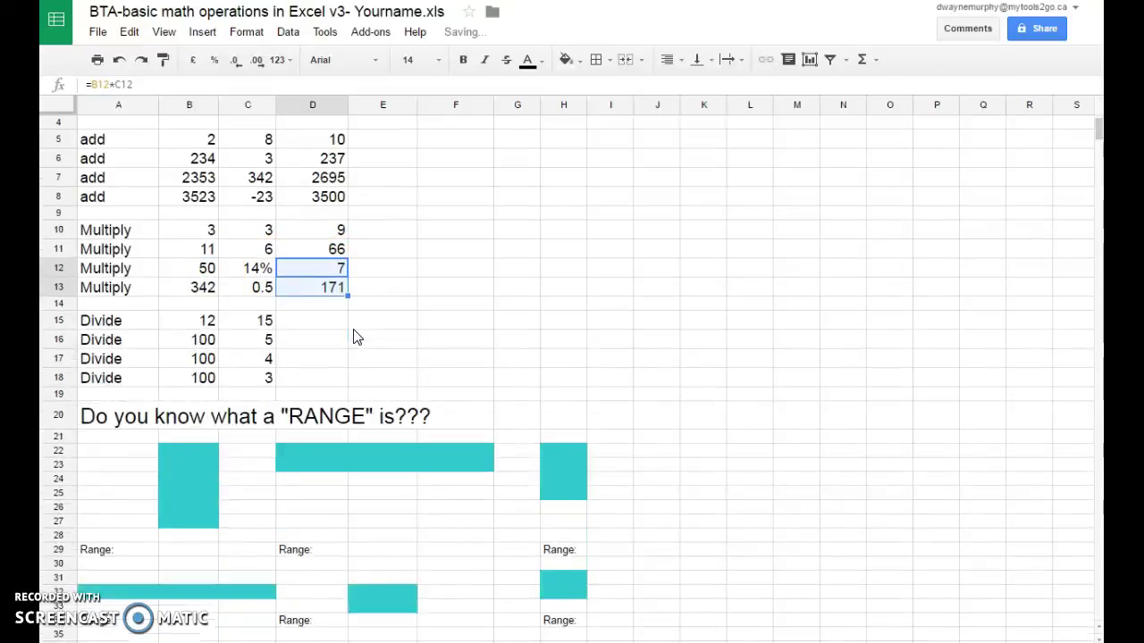
pyautogui.click(314, 271)
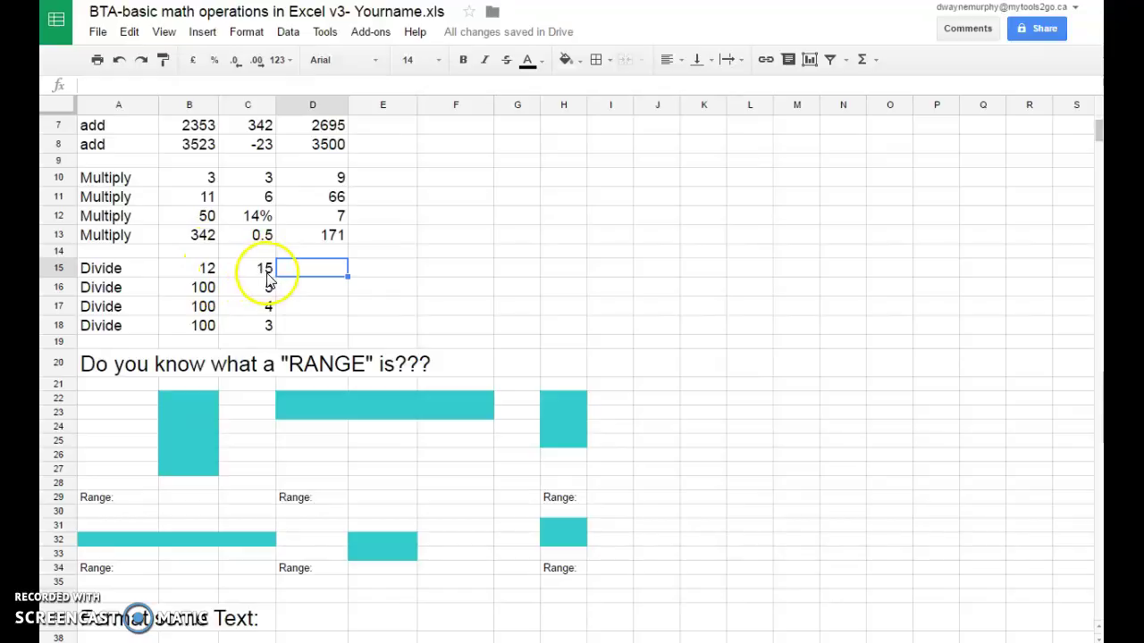
pyautogui.click(300, 272)
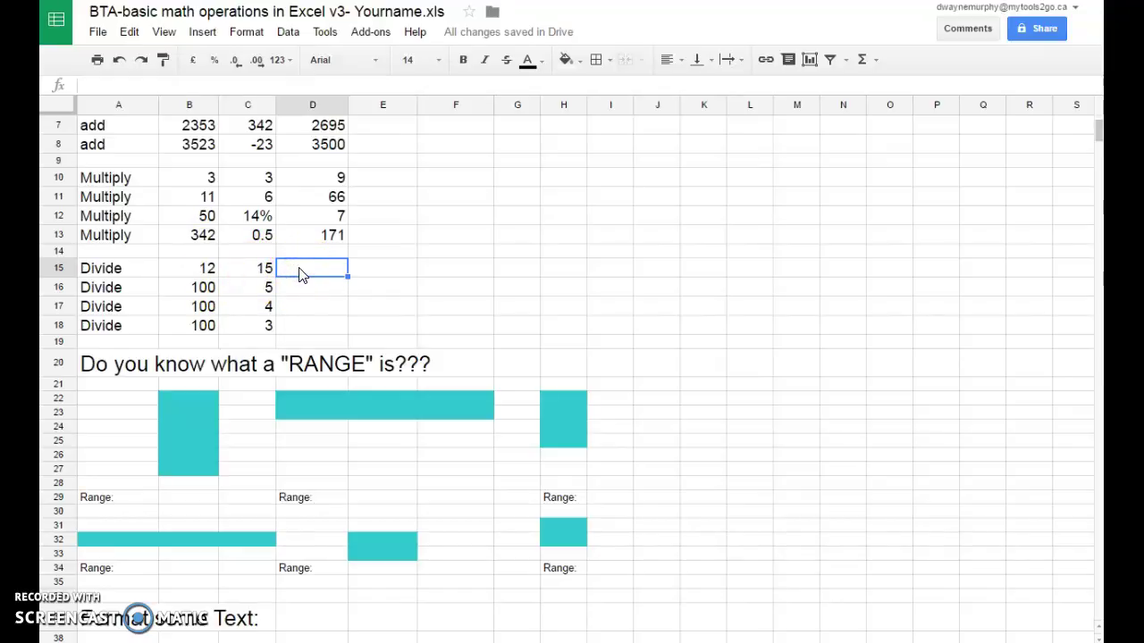
pyautogui.write('=')
pyautogui.click(207, 271)
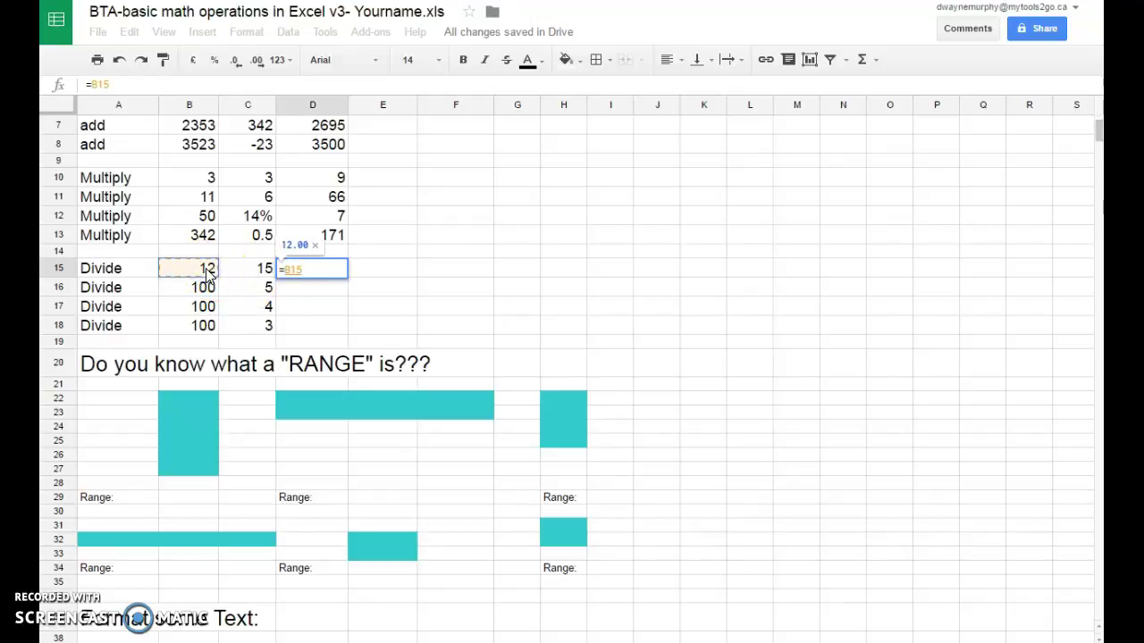
pyautogui.write('/')
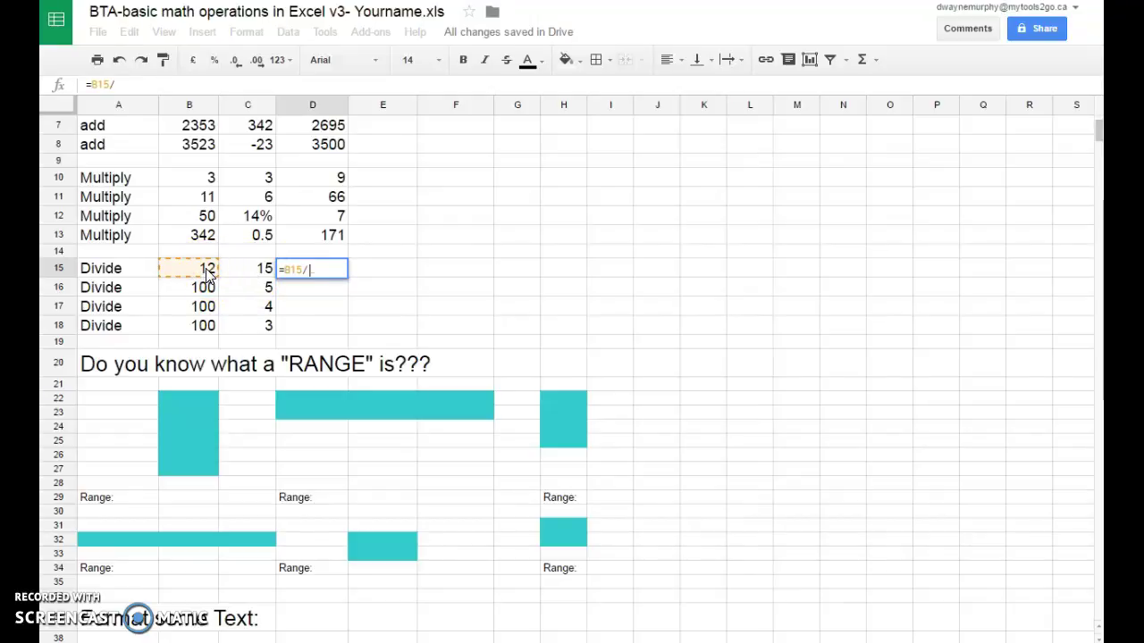
pyautogui.click(261, 275)
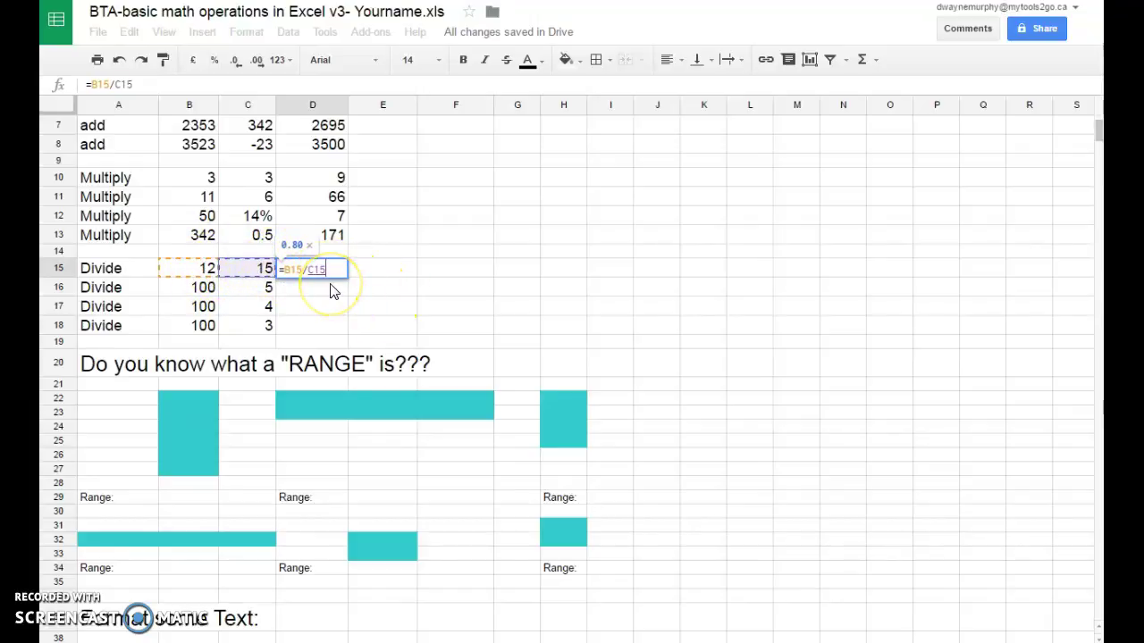
pyautogui.press('Return')
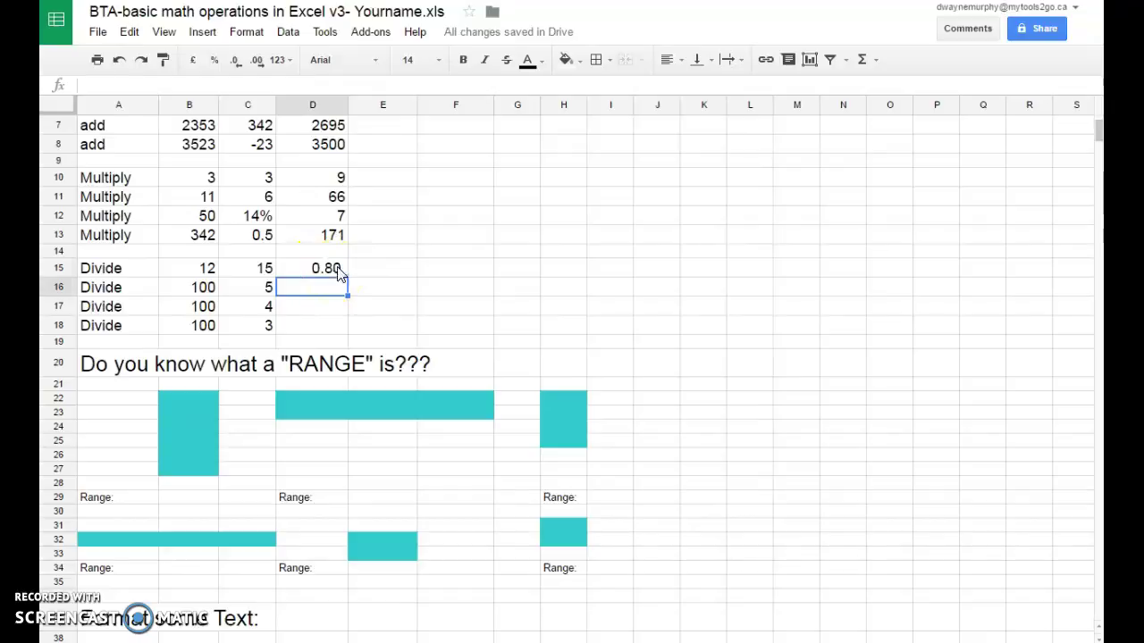
pyautogui.click(338, 271)
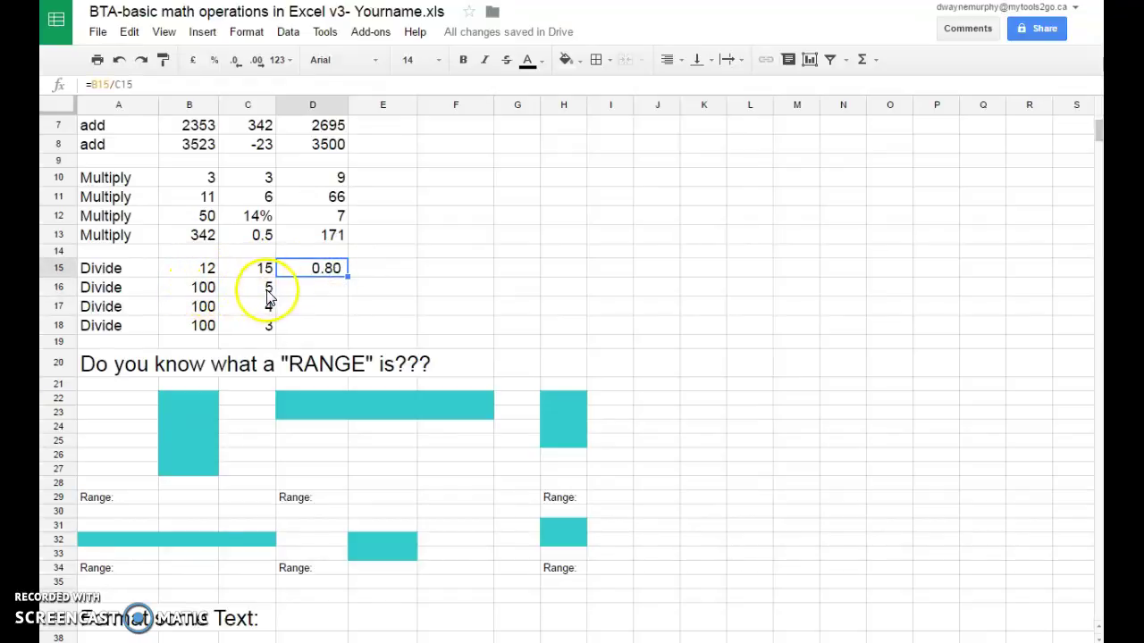
pyautogui.click(206, 273)
pyautogui.click(302, 274)
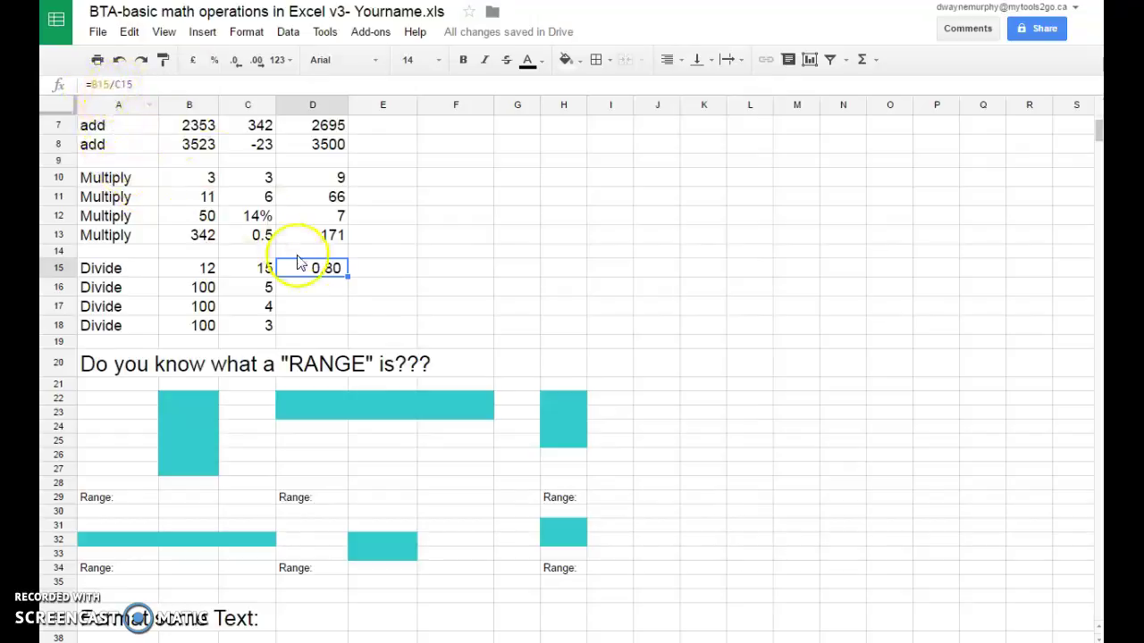
# Fill the division formula in D15 down through D18 for the remaining divisions.
pyautogui.moveTo(344, 319); pyautogui.dragTo(345, 328)
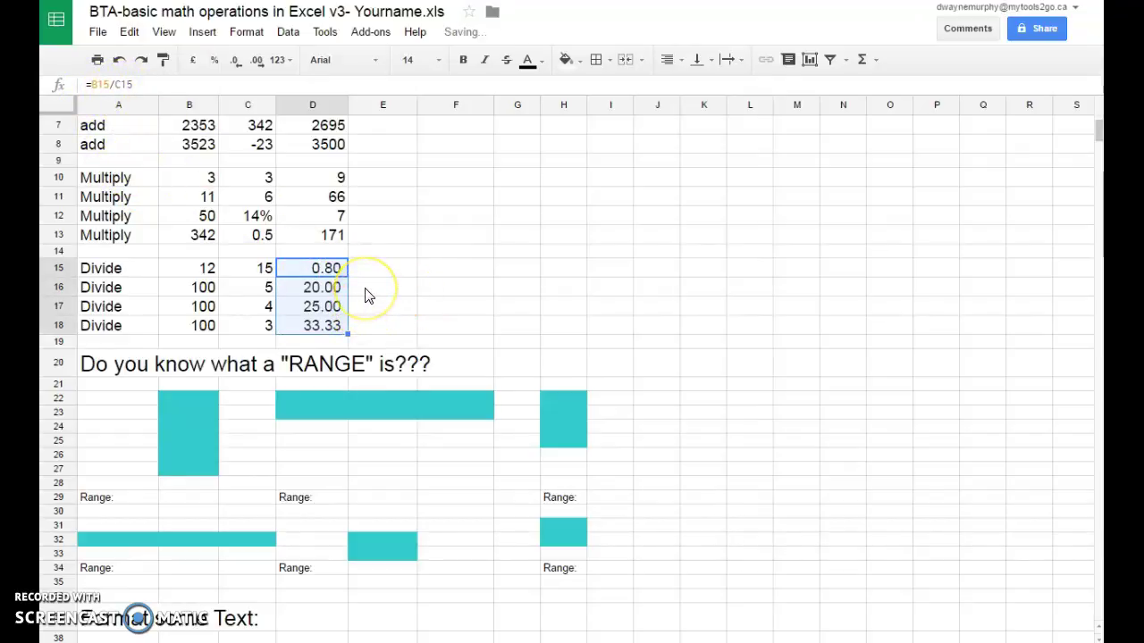
pyautogui.hotkey('ctrl', 'z')
pyautogui.click(376, 286)
pyautogui.click(327, 268)
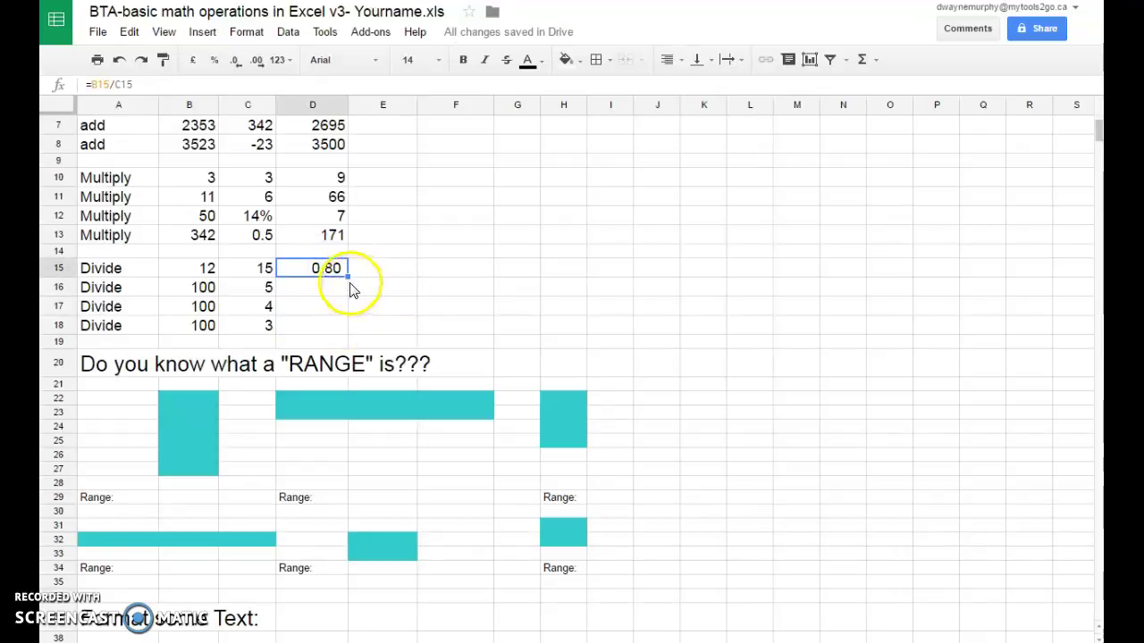
pyautogui.moveTo(348, 277); pyautogui.dragTo(344, 329)
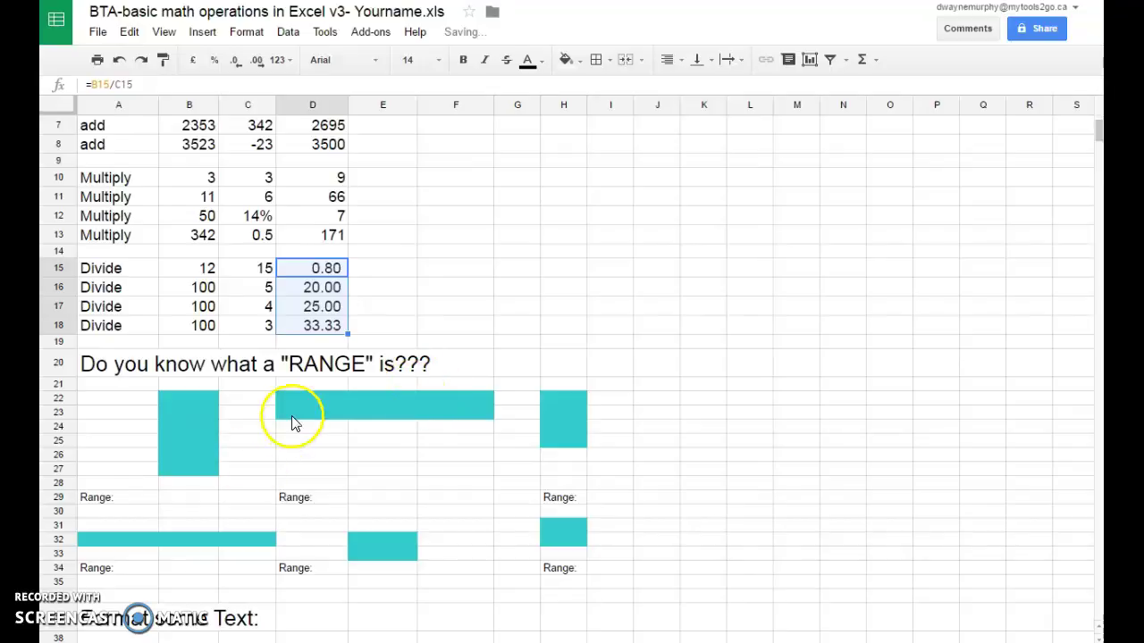
# Set the font size of the "Range:" labels in A29:H29 to 14.
pyautogui.scroll(-3, 290, 420)
pyautogui.moveTo(98, 342); pyautogui.dragTo(564, 335)
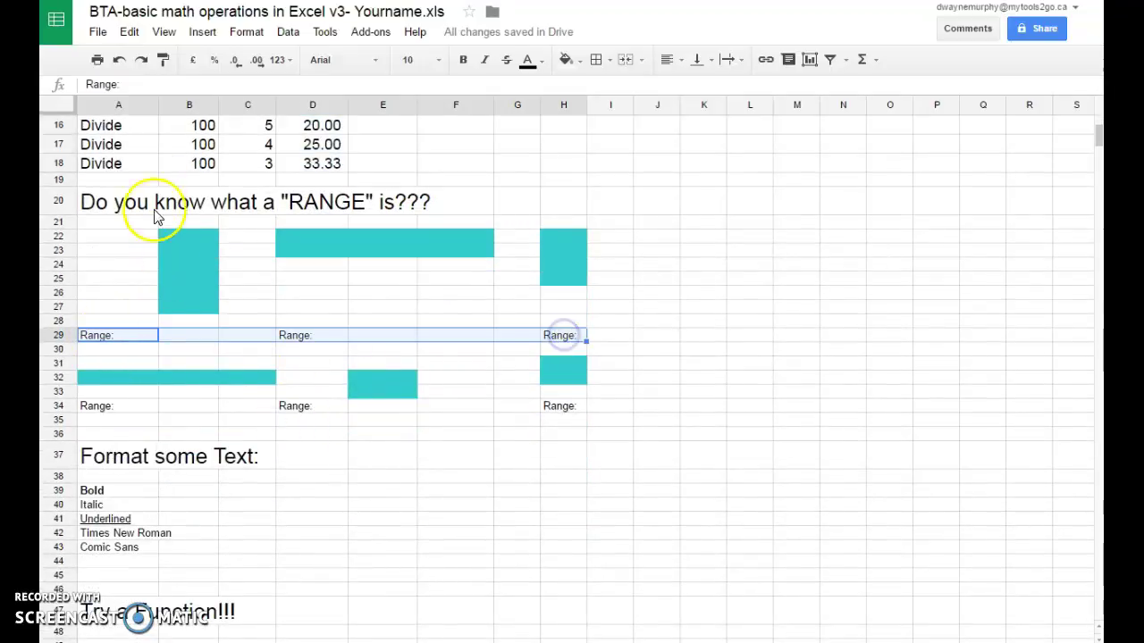
pyautogui.click(428, 60)
pyautogui.click(415, 250)
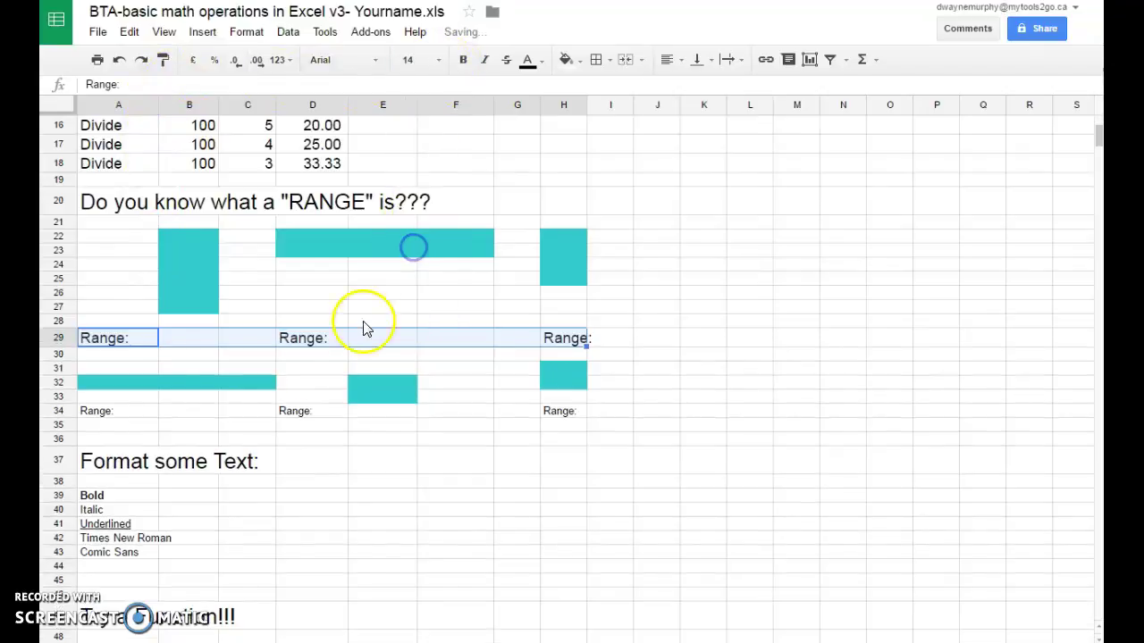
# Examine the first and last cells of the shaded blocks in column B and columns D to F below the "RANGE" heading.
pyautogui.click(181, 338)
pyautogui.click(190, 236)
pyautogui.moveTo(189, 237); pyautogui.dragTo(187, 313)
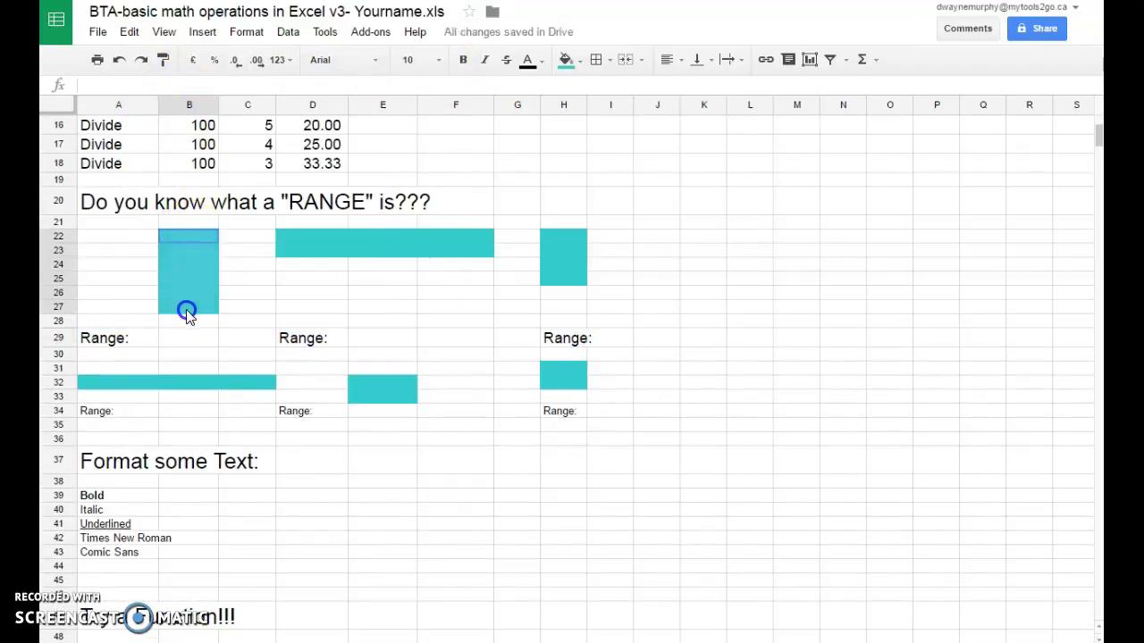
pyautogui.click(188, 242)
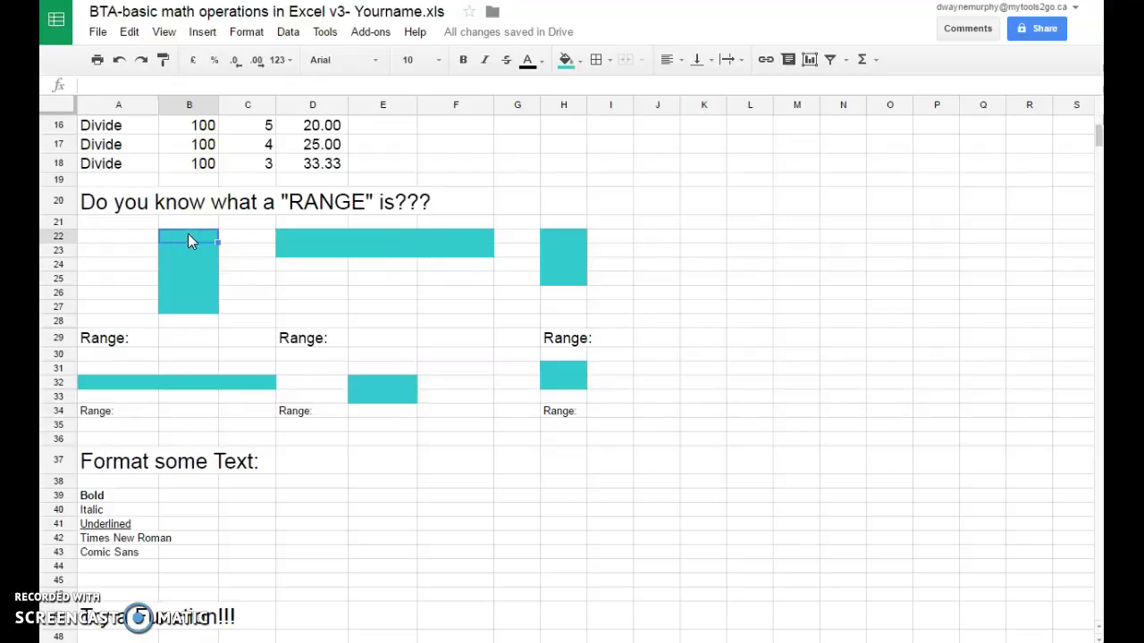
pyautogui.click(283, 236)
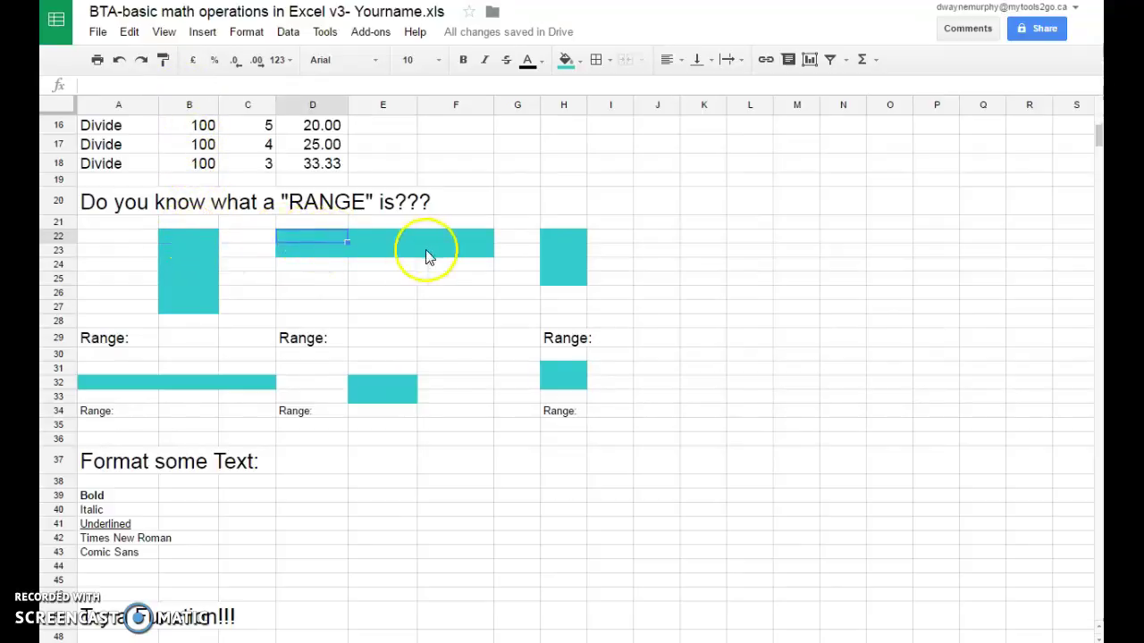
pyautogui.click(462, 249)
pyautogui.click(309, 232)
pyautogui.click(458, 247)
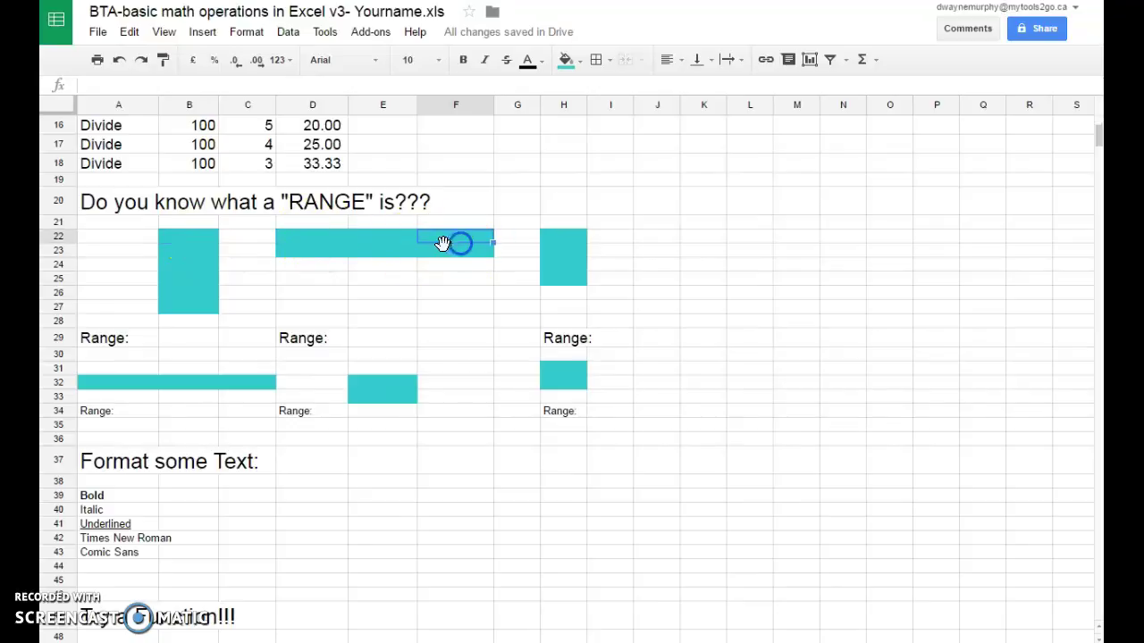
pyautogui.click(194, 237)
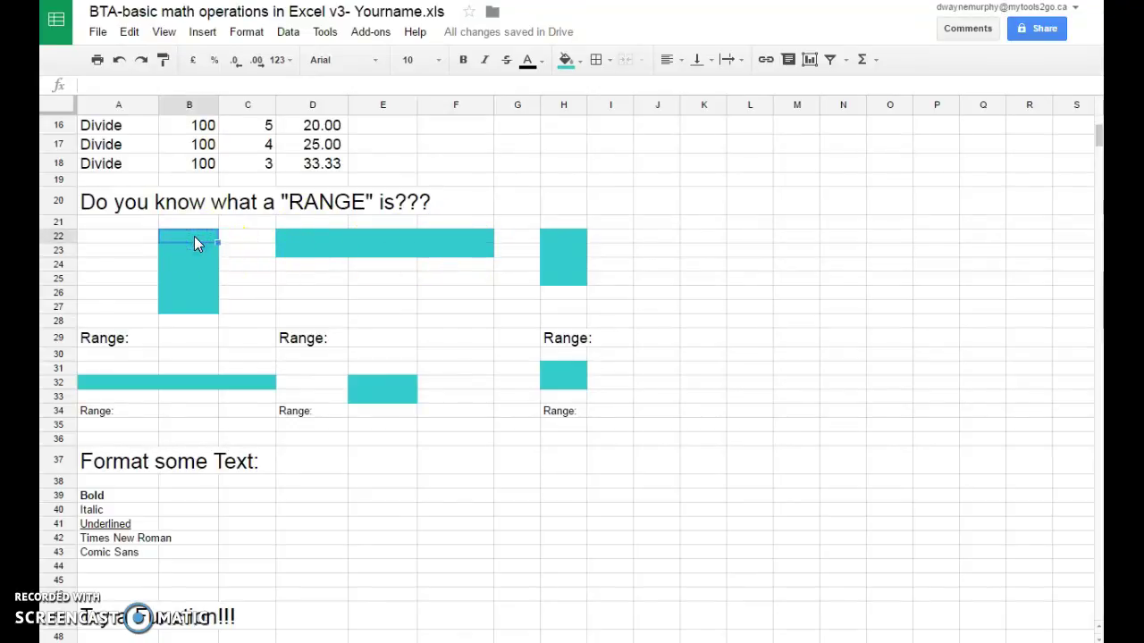
pyautogui.click(198, 223)
pyautogui.click(97, 237)
# Check the first and last cells of the shaded block in column B and enter its range, B22:B27, in B29.
pyautogui.click(170, 243)
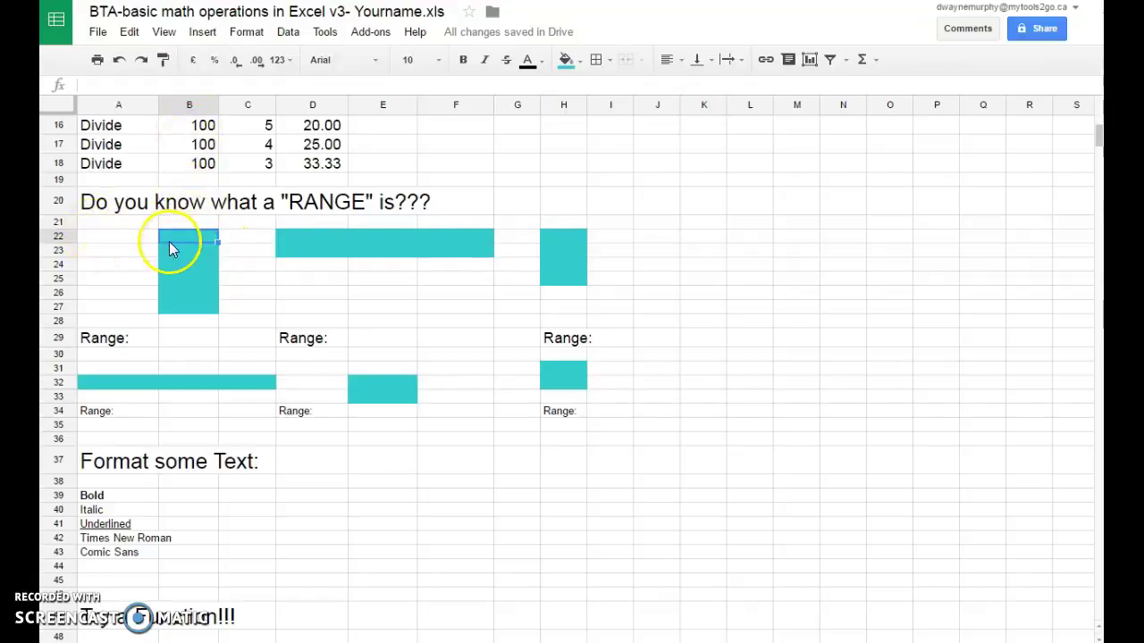
pyautogui.click(170, 305)
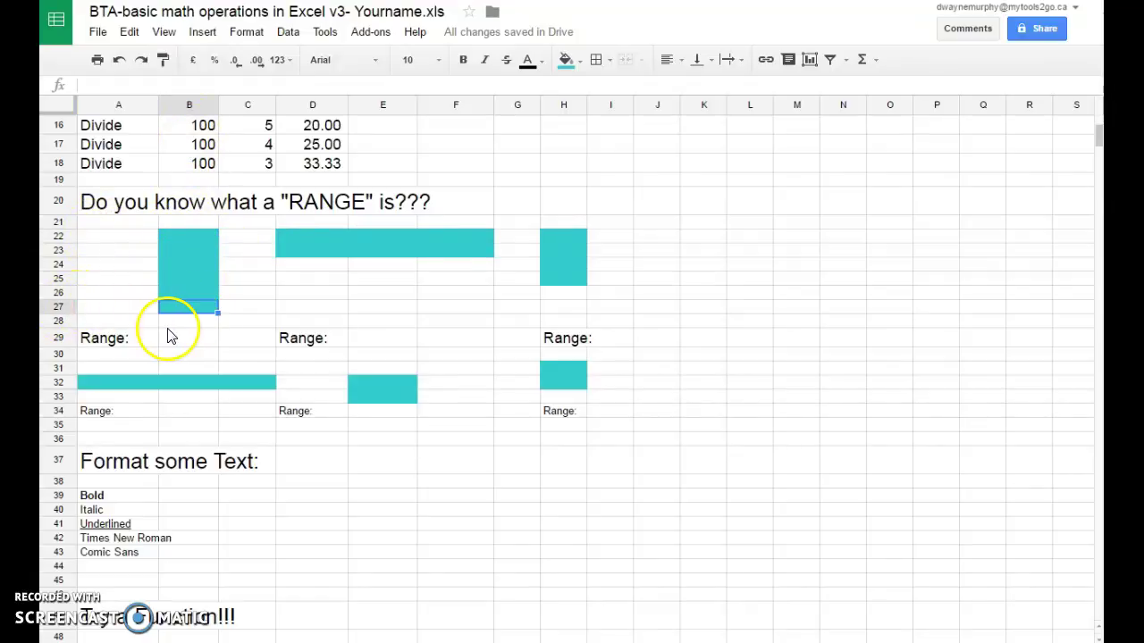
pyautogui.click(171, 338)
pyautogui.write('B')
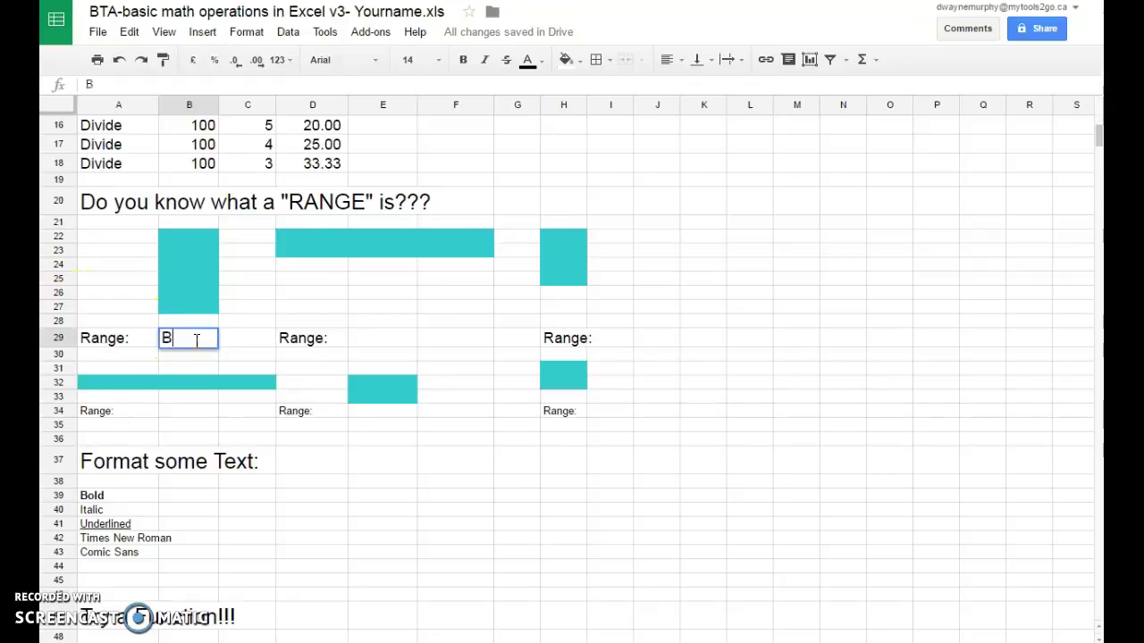
pyautogui.write('22:B27')
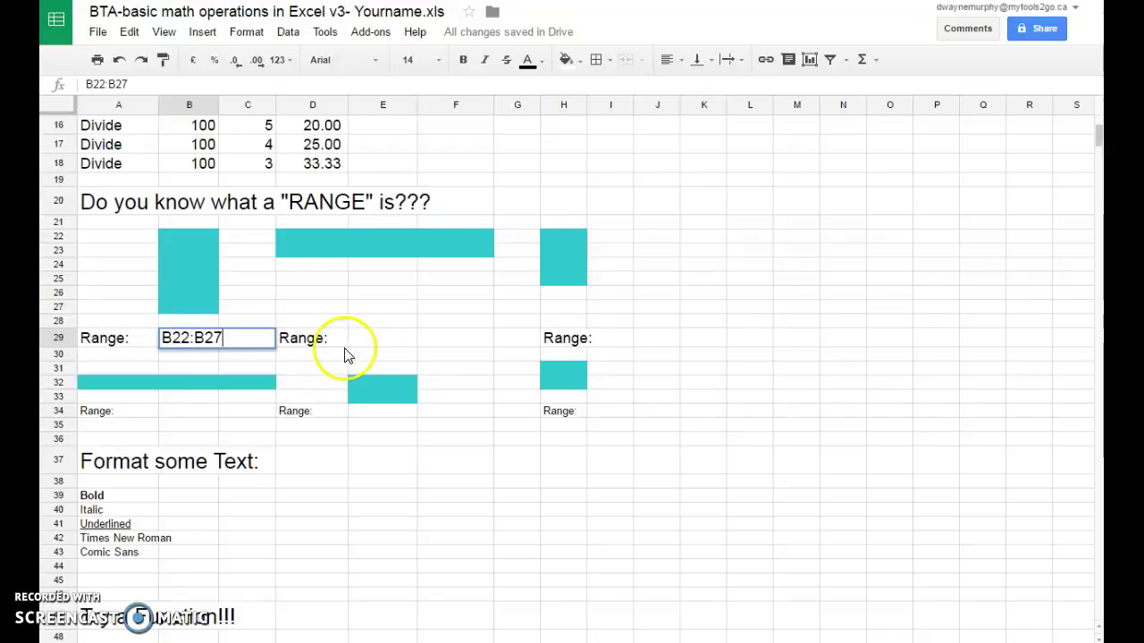
# Check the corner cells of the shaded block spanning columns D to F and enter its range, D22:F23, in E29.
pyautogui.click(375, 337)
pyautogui.click(314, 236)
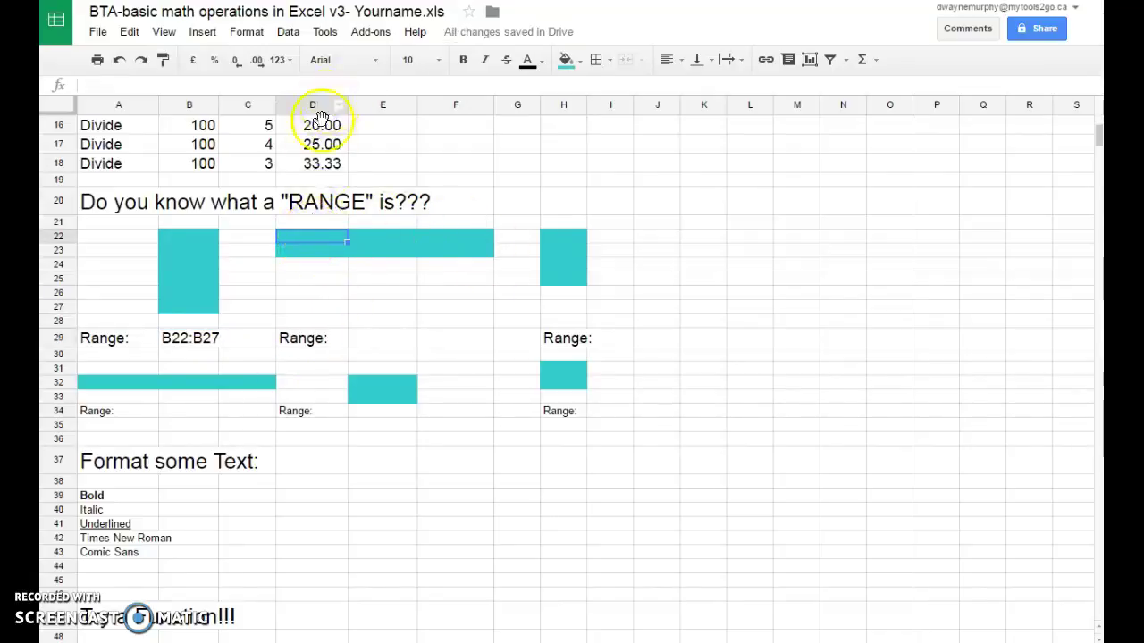
pyautogui.click(447, 252)
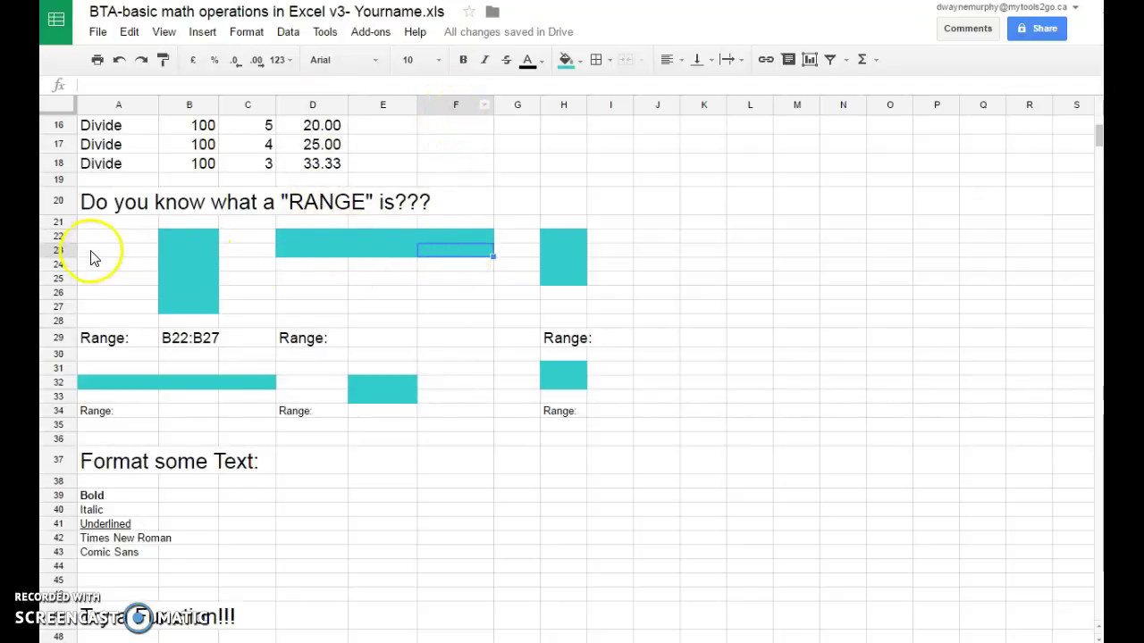
pyautogui.click(380, 337)
pyautogui.write('D22:F23')
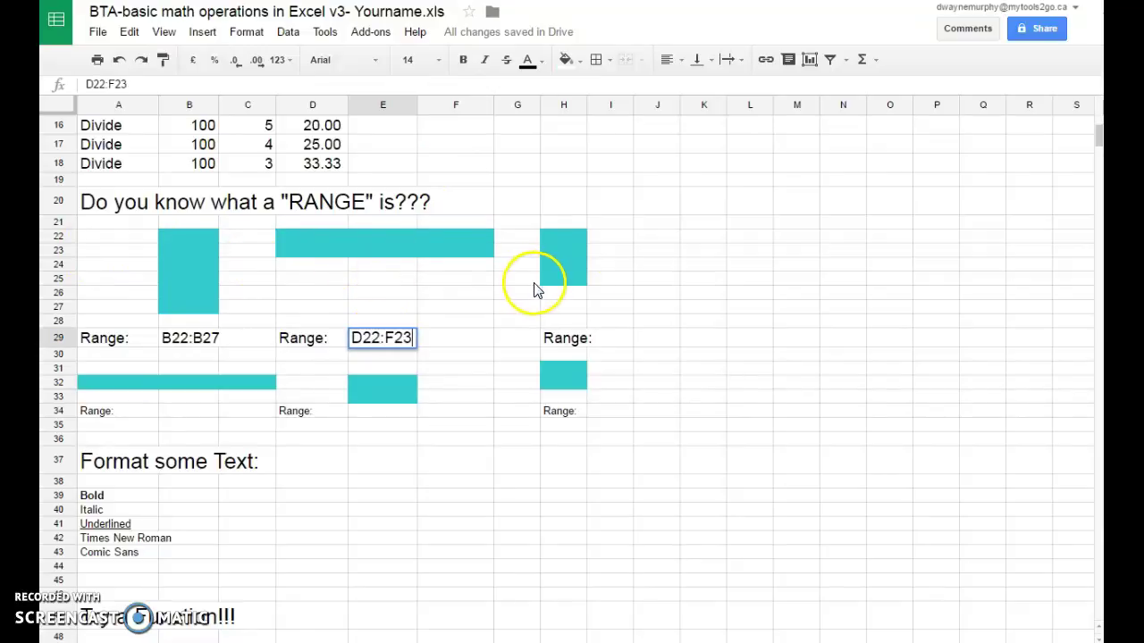
# Check the first and last cells of the upper shaded block in column H and enter its range, H22:H25, in I29.
pyautogui.click(617, 339)
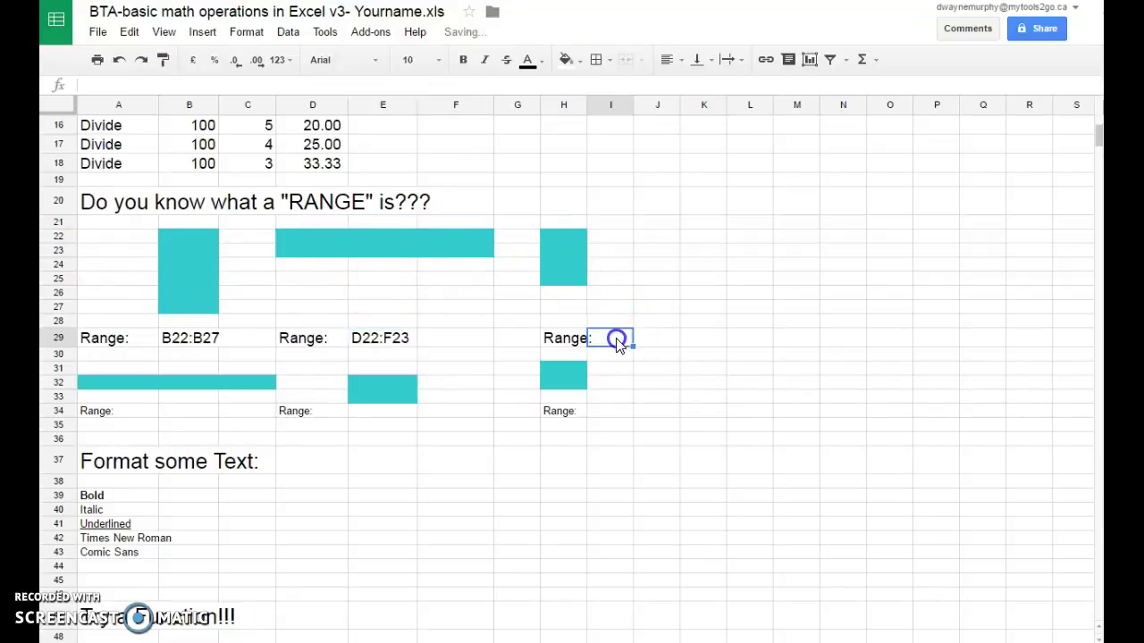
pyautogui.click(560, 240)
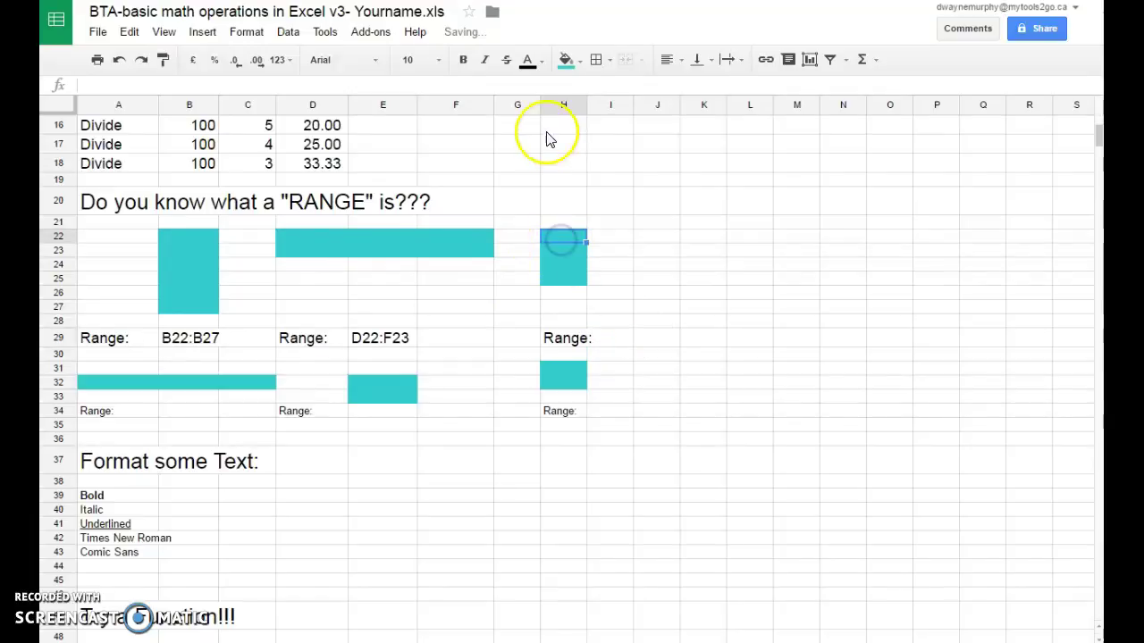
pyautogui.click(574, 285)
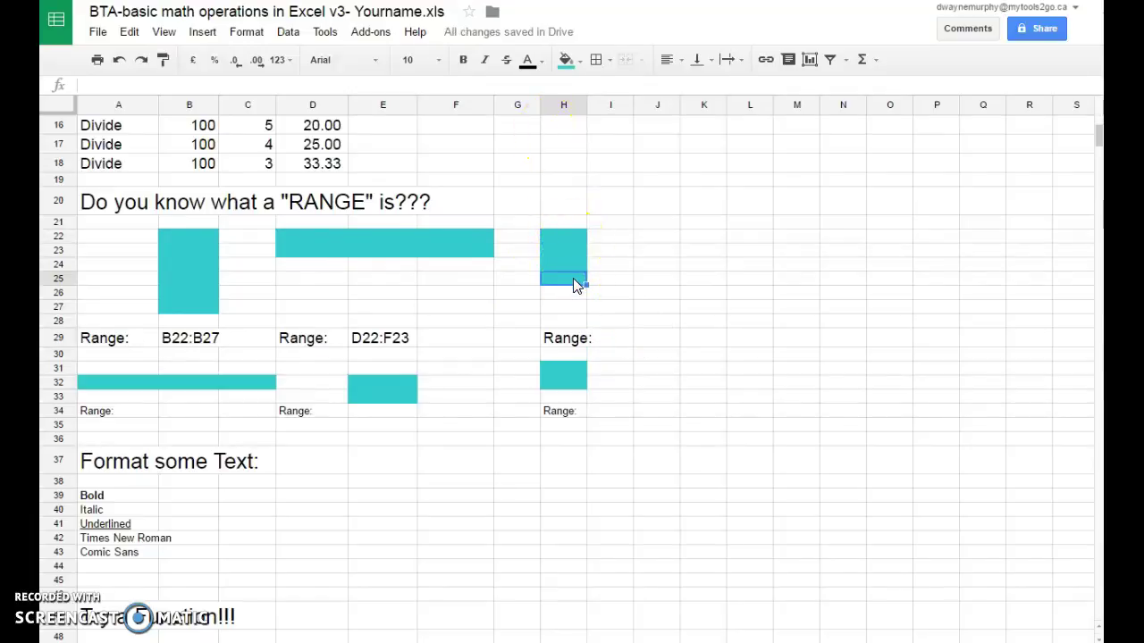
pyautogui.click(611, 341)
pyautogui.write('H22')
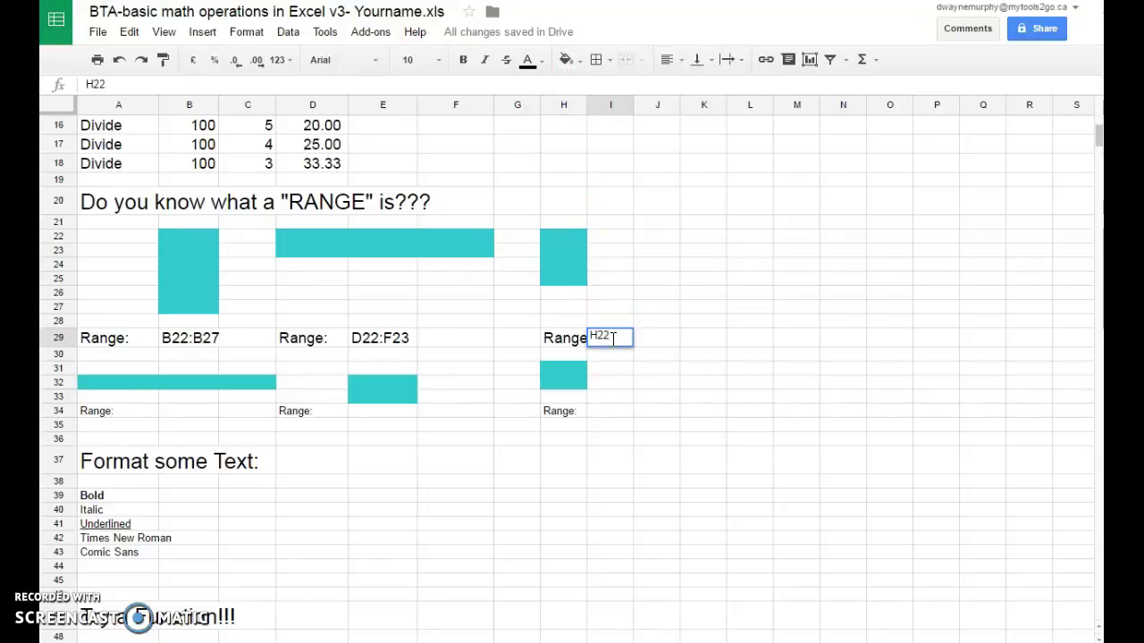
pyautogui.write(':H25')
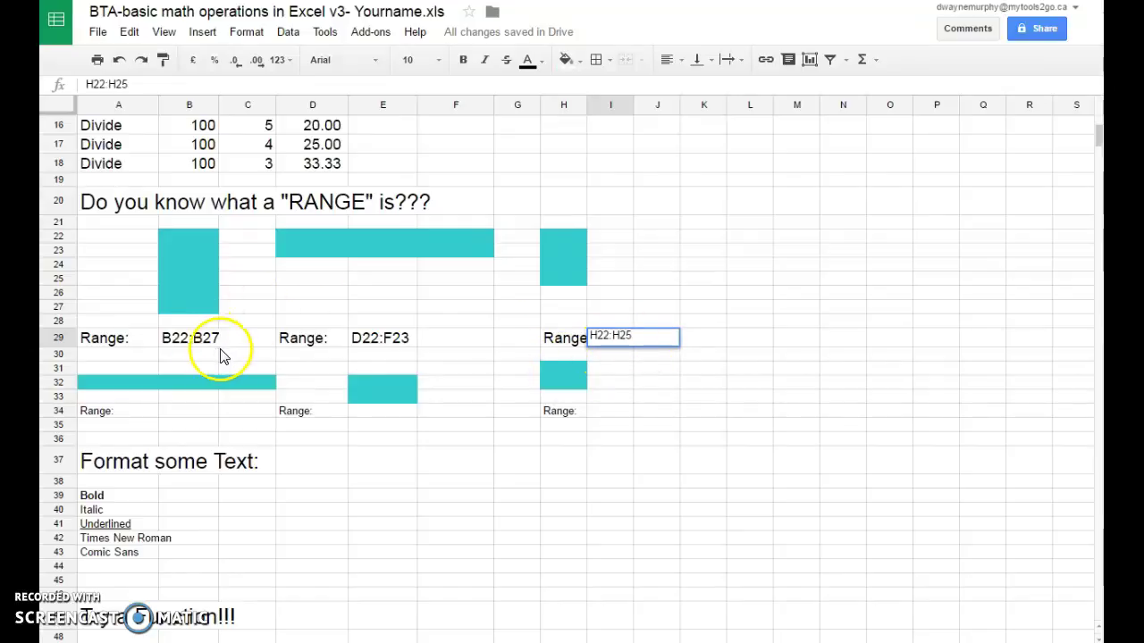
pyautogui.click(260, 498)
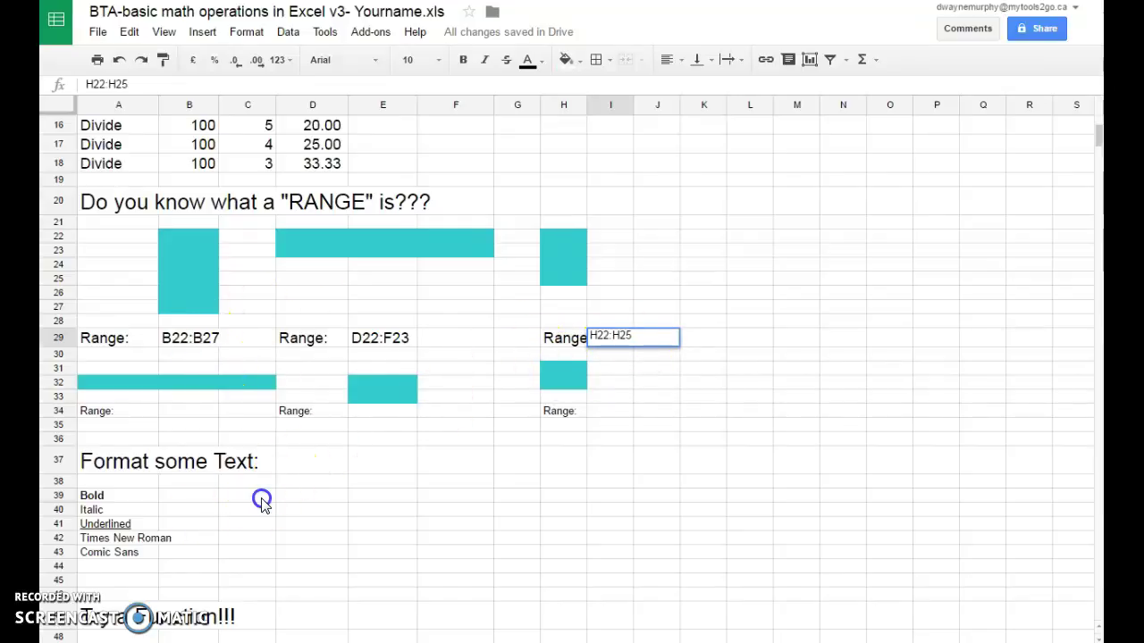
# Set the font size of the function exercise in A50:C65 to 14 and widen column B to fit the larger text.
pyautogui.scroll(-3, 265, 505)
pyautogui.scroll(-9, 262, 505)
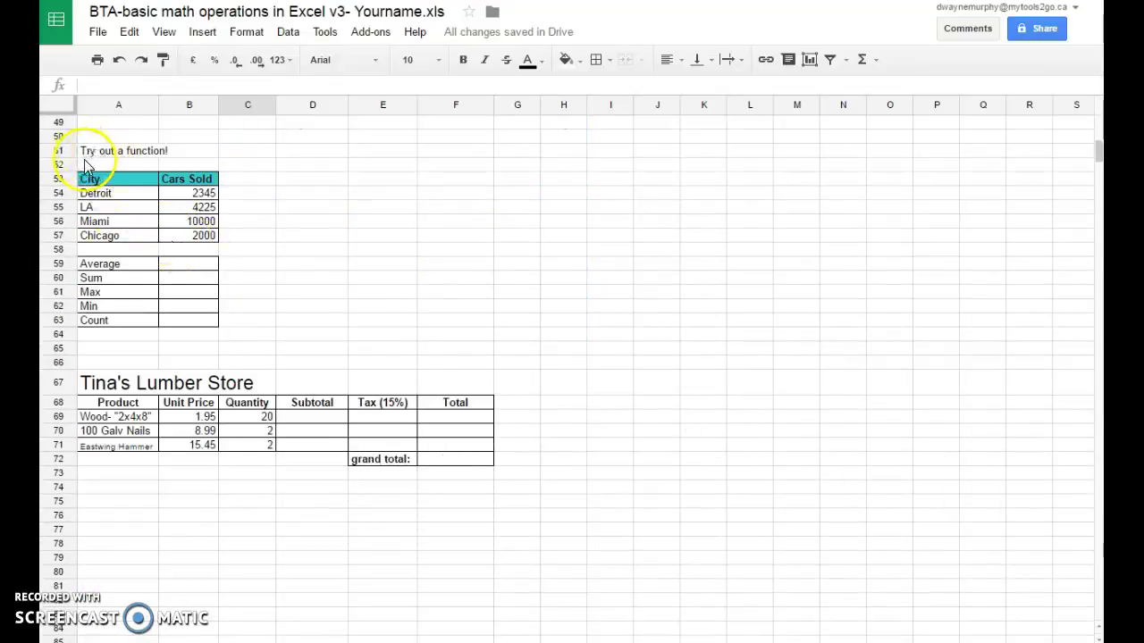
pyautogui.moveTo(87, 140)
pyautogui.mouseDown()
pyautogui.moveTo(263, 309)
pyautogui.moveTo(273, 351)
pyautogui.mouseUp()
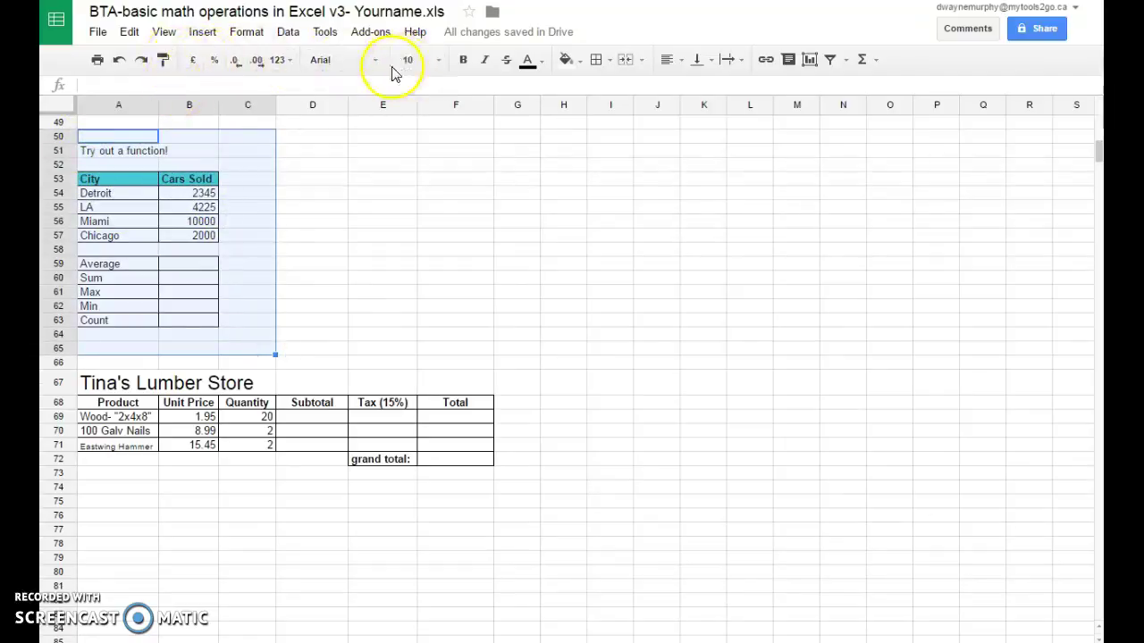
pyautogui.click(440, 68)
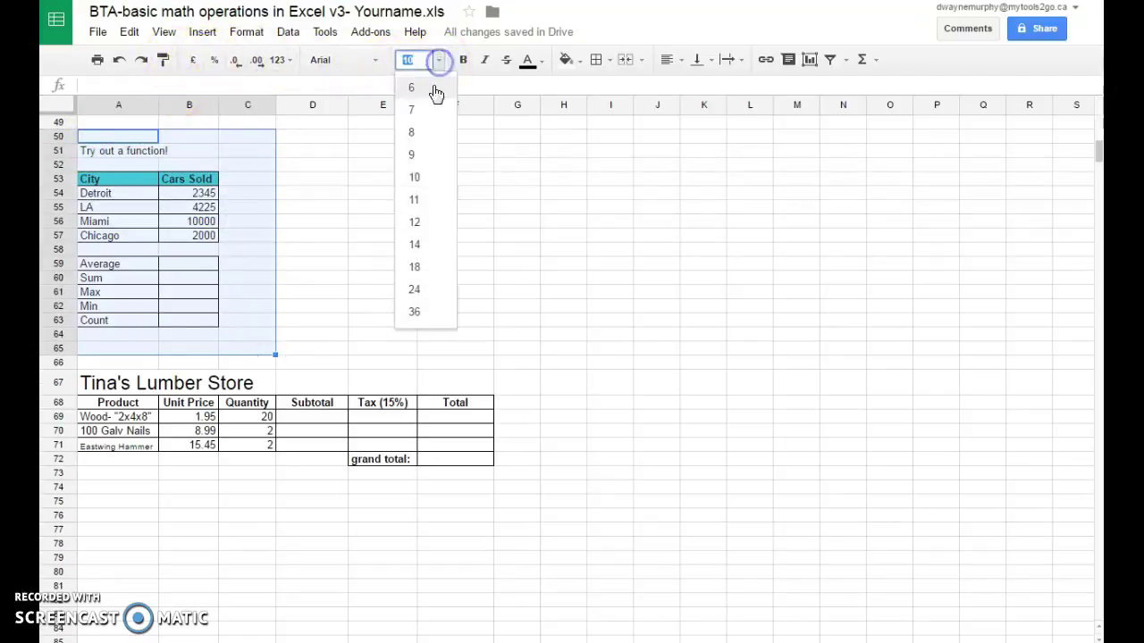
pyautogui.click(416, 241)
pyautogui.moveTo(218, 109); pyautogui.dragTo(253, 108)
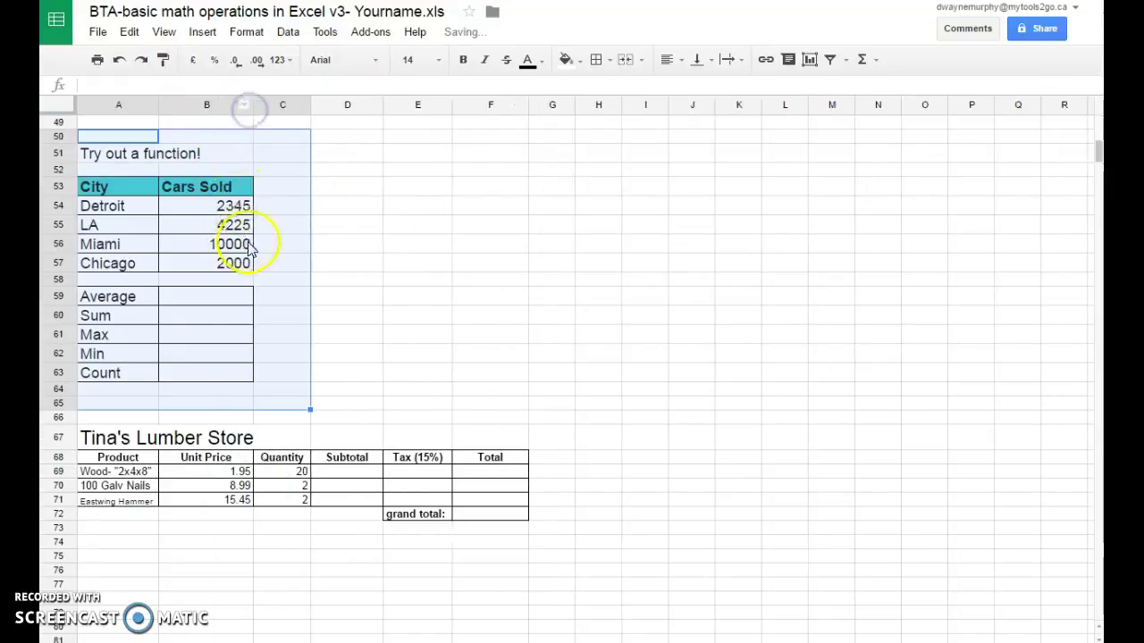
# Enter =AVERAGE(B54:B57) in B59 to calculate the average number of cars sold.
pyautogui.click(239, 301)
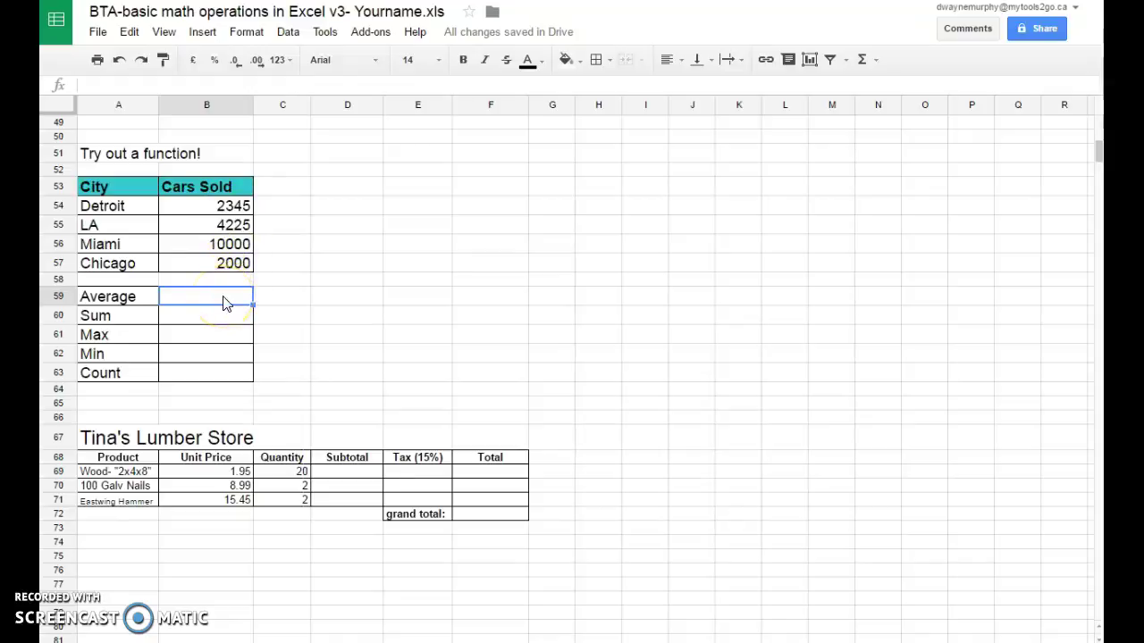
pyautogui.write('=')
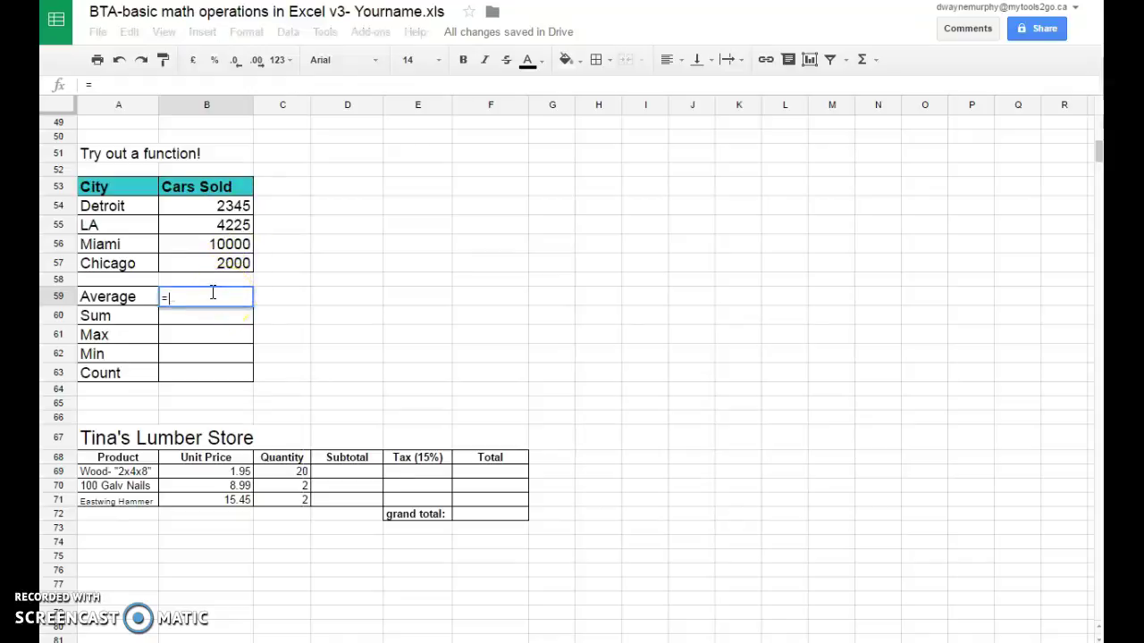
pyautogui.write('AVER')
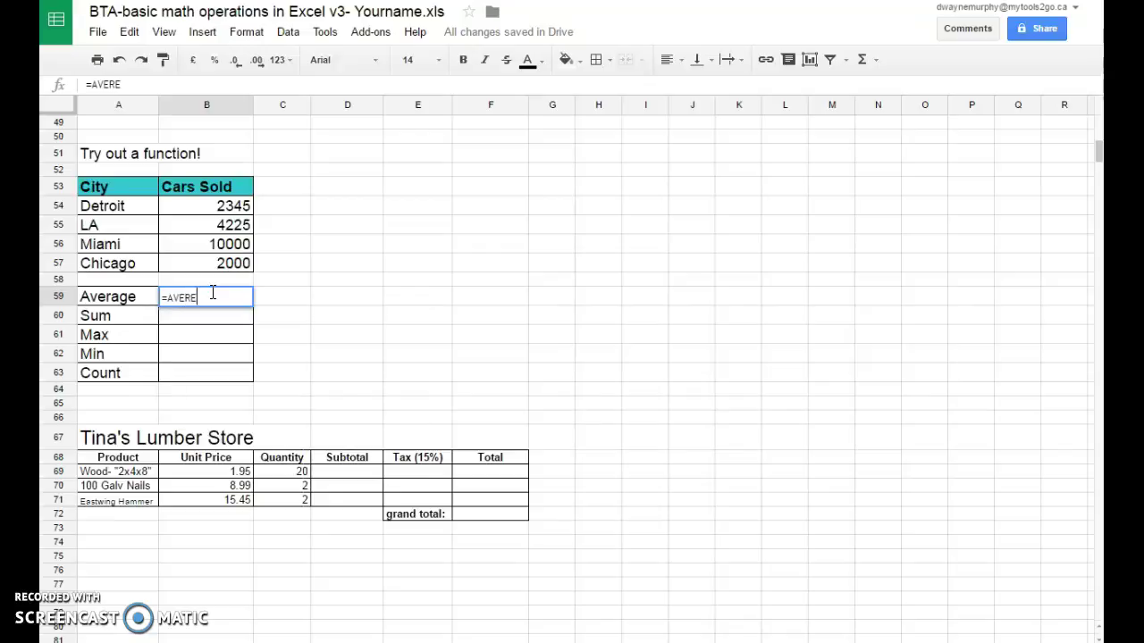
pyautogui.write('A')
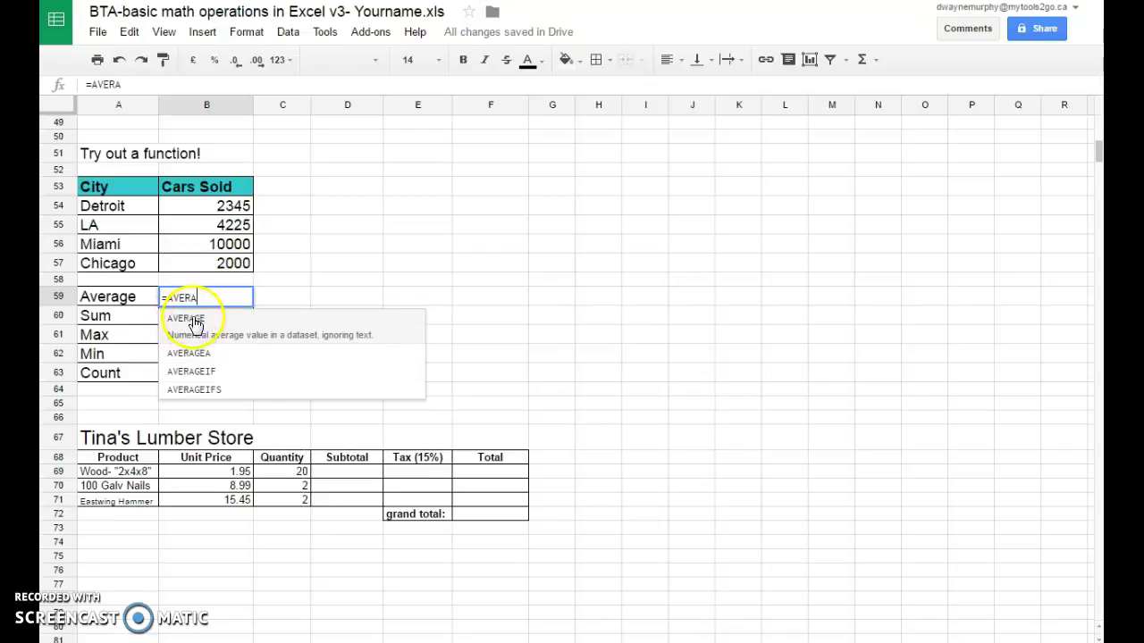
pyautogui.click(196, 324)
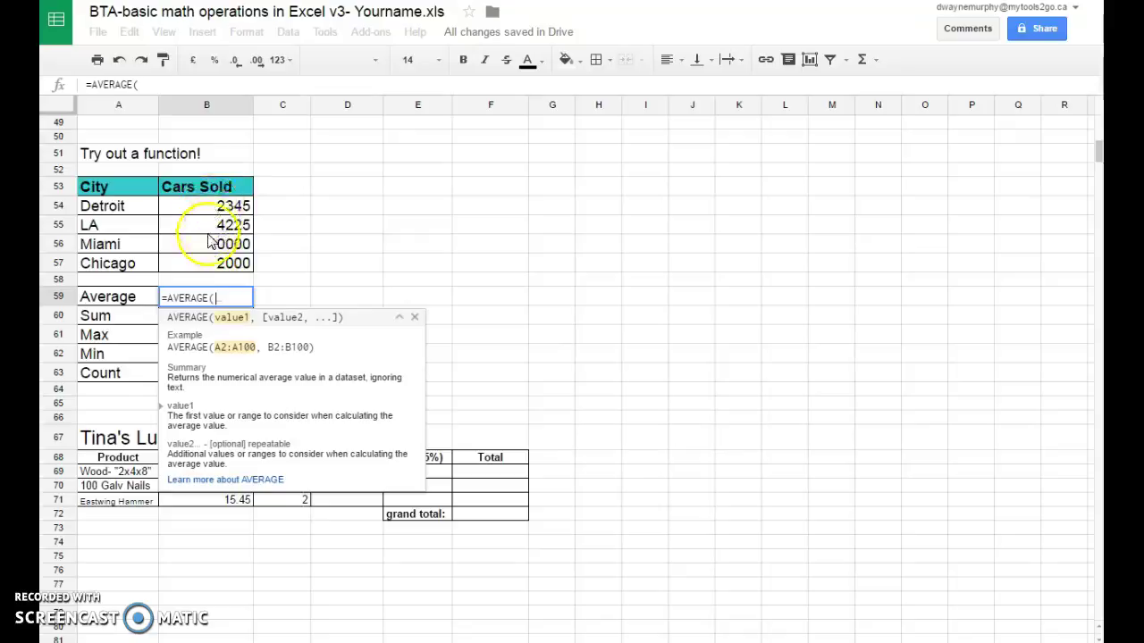
pyautogui.moveTo(209, 206); pyautogui.dragTo(199, 263)
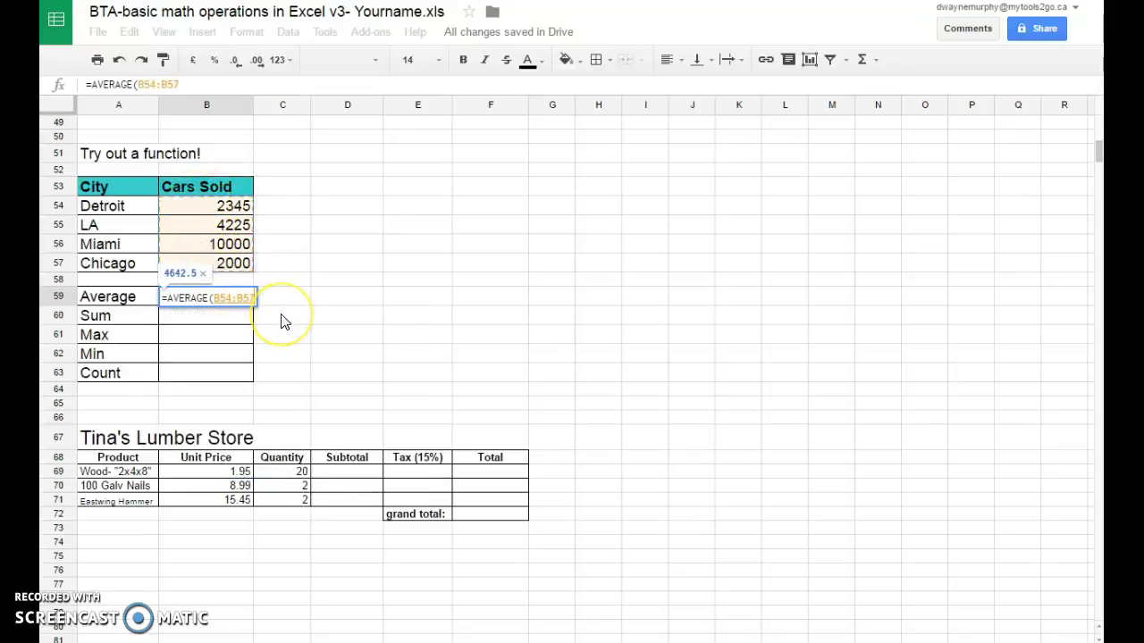
pyautogui.write(')')
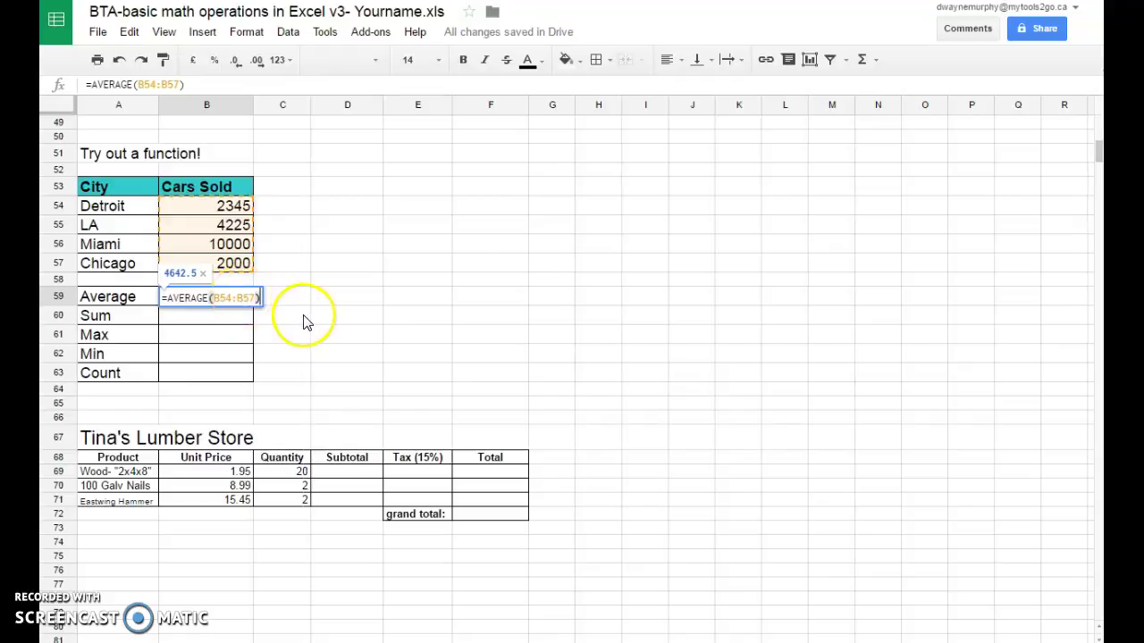
pyautogui.press('Return')
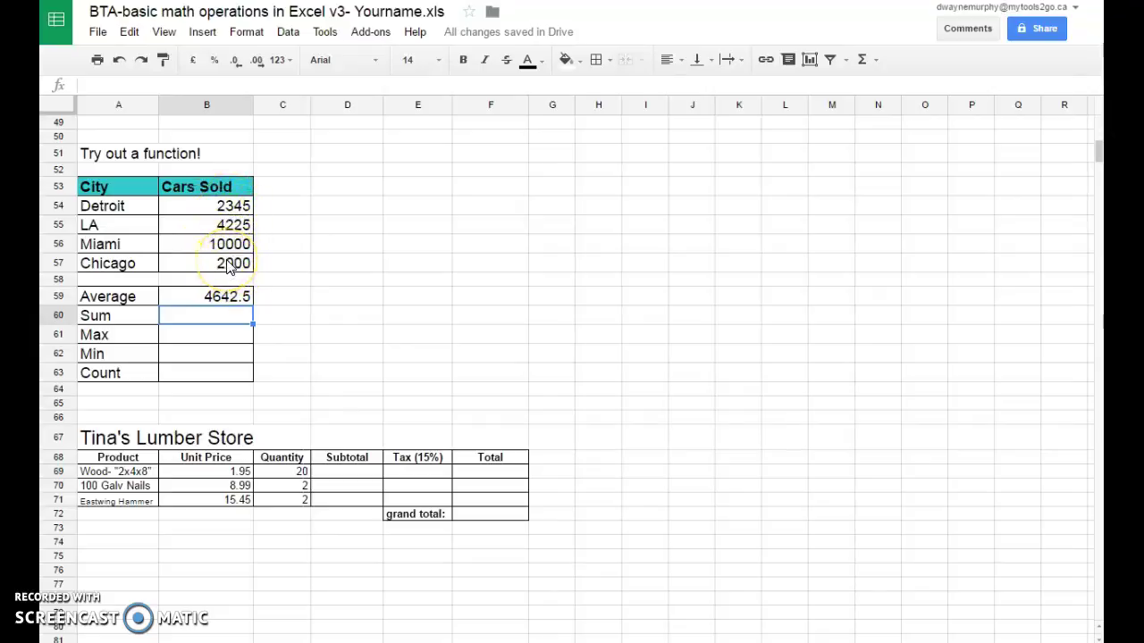
# Enter =SUM(B54:B57) in B60 to total the cars sold.
pyautogui.write('=SUM')
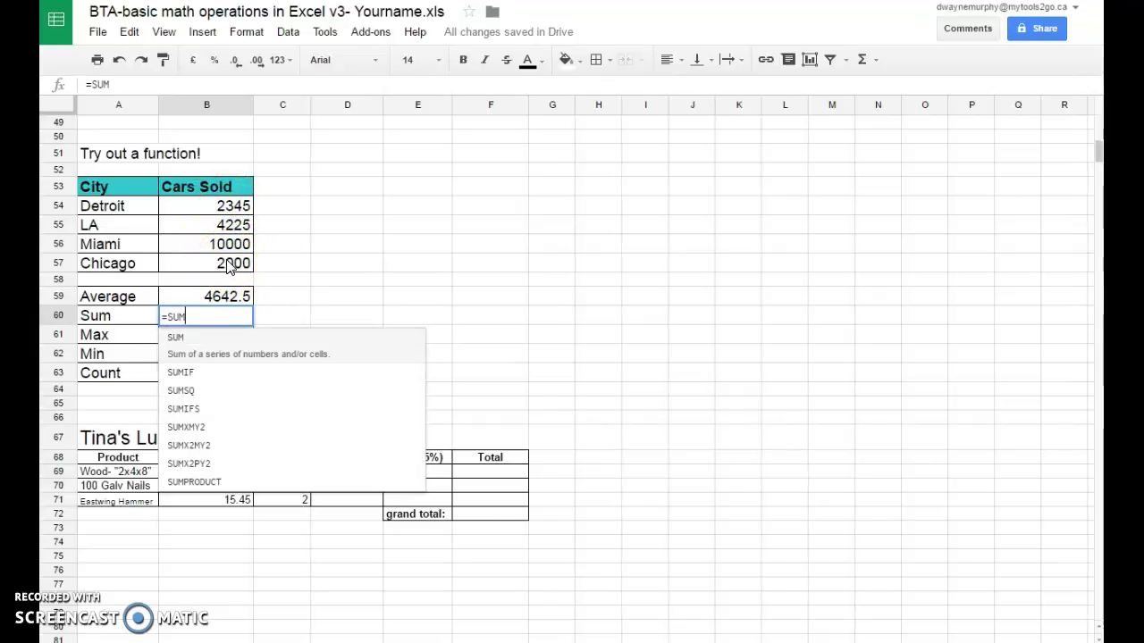
pyautogui.write('(')
pyautogui.moveTo(175, 207); pyautogui.dragTo(203, 253)
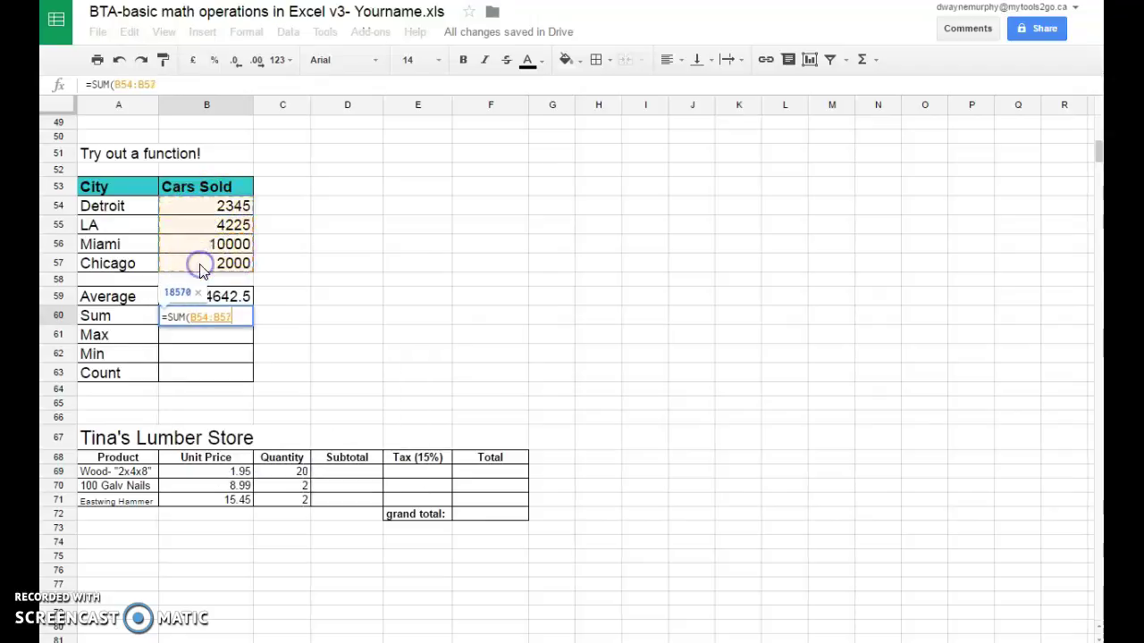
pyautogui.write(')')
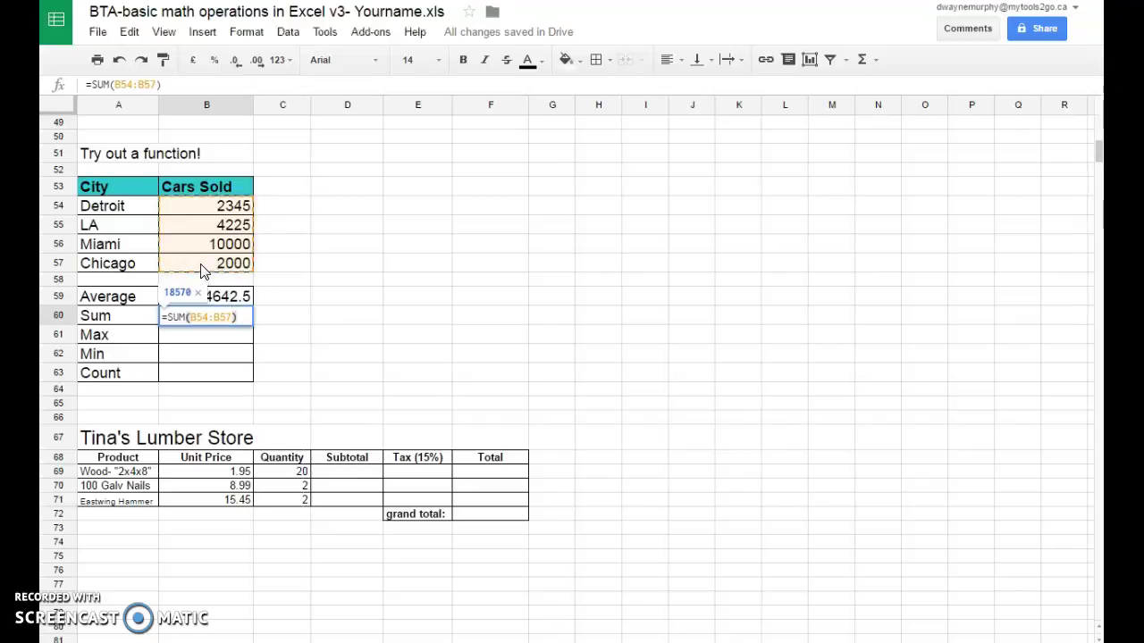
pyautogui.press('Return')
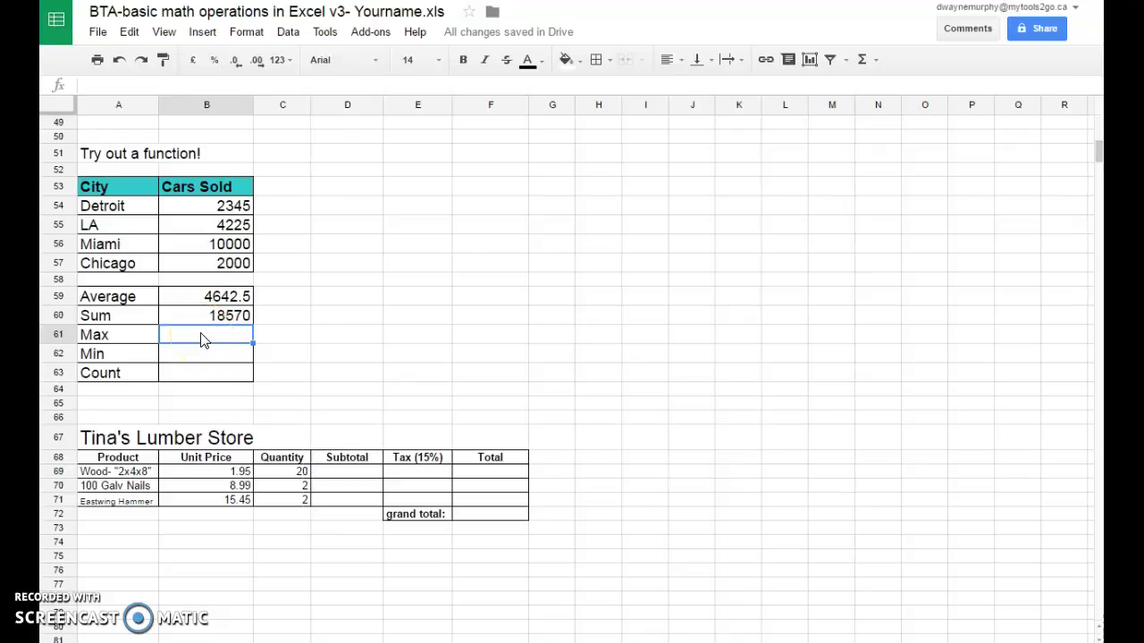
pyautogui.write('=')
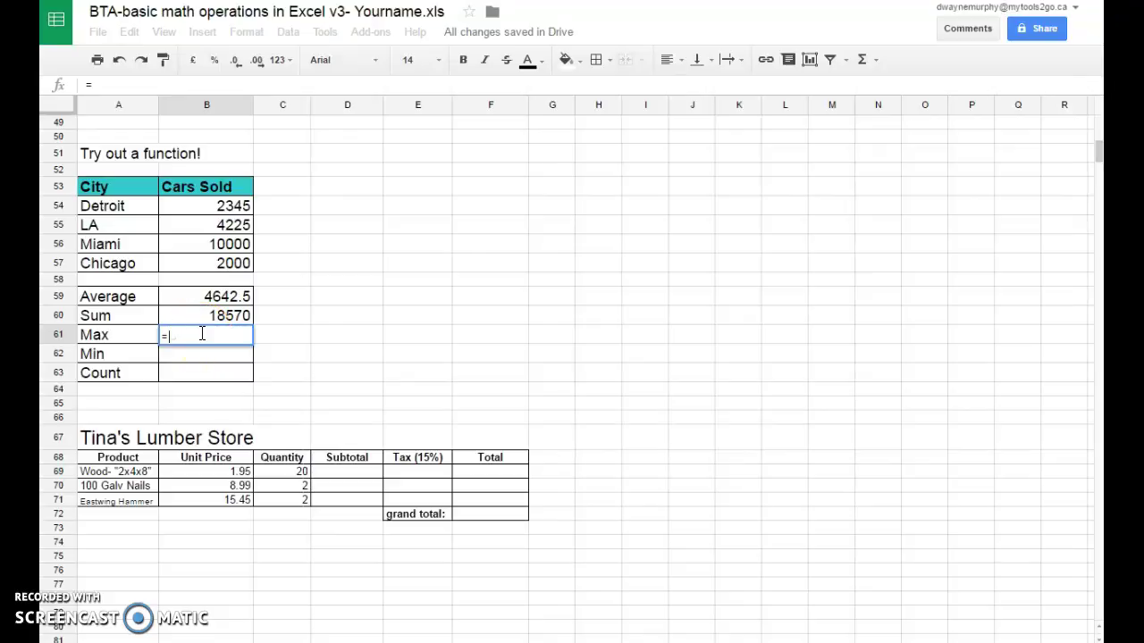
pyautogui.write('max')
pyautogui.press('BackSpace')
pyautogui.press('BackSpace')
pyautogui.press('BackSpace')
pyautogui.press('BackSpace')
pyautogui.press('Return')
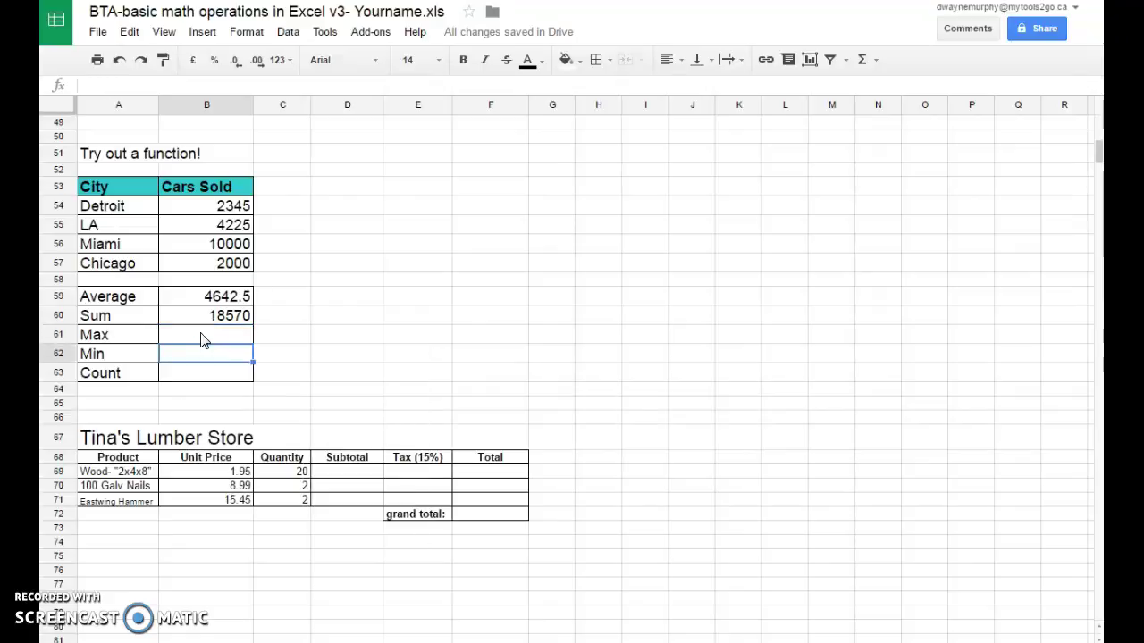
# Clear the Average and Sum formulas from B59 and B60 in the cars sold summary.
pyautogui.press('Up')
pyautogui.press('Up')
pyautogui.press('Up')
pyautogui.press('Delete')
pyautogui.press('Down')
pyautogui.press('Delete')
pyautogui.press('Up')
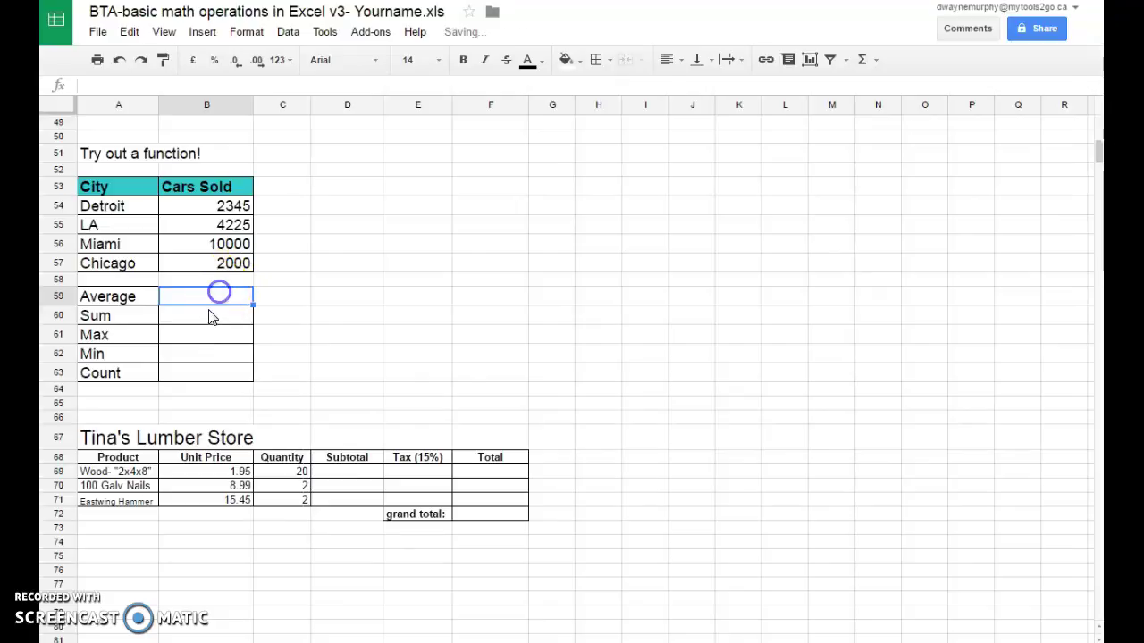
# Insert the ready-made AVERAGE function in B59 for the cars sold range B54:B57.
pyautogui.click(878, 61)
pyautogui.click(885, 114)
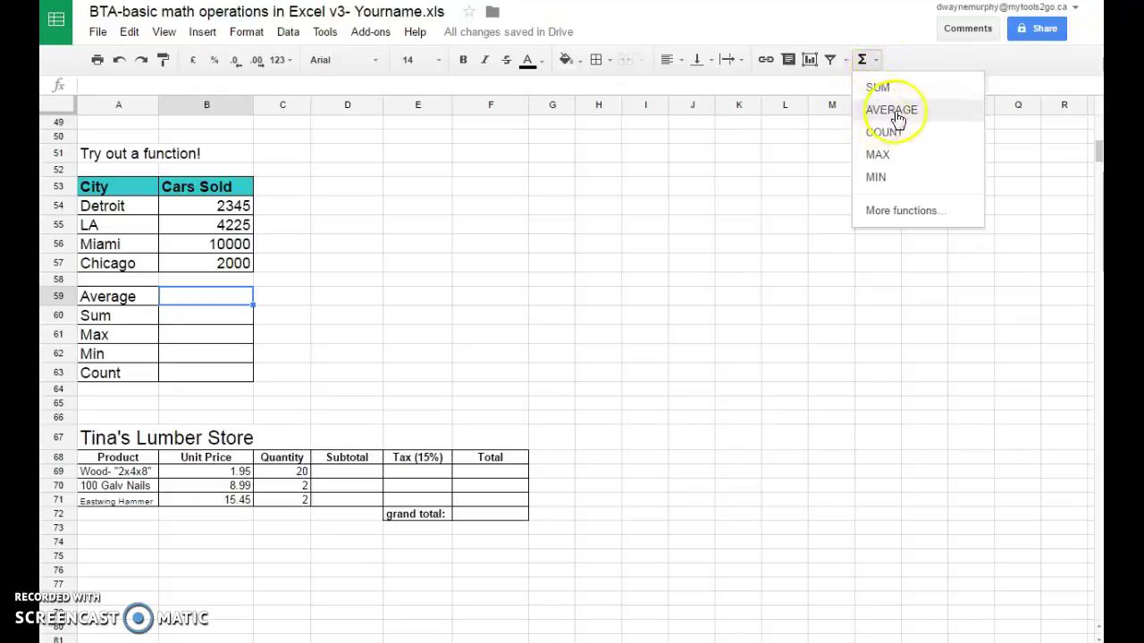
pyautogui.click(891, 110)
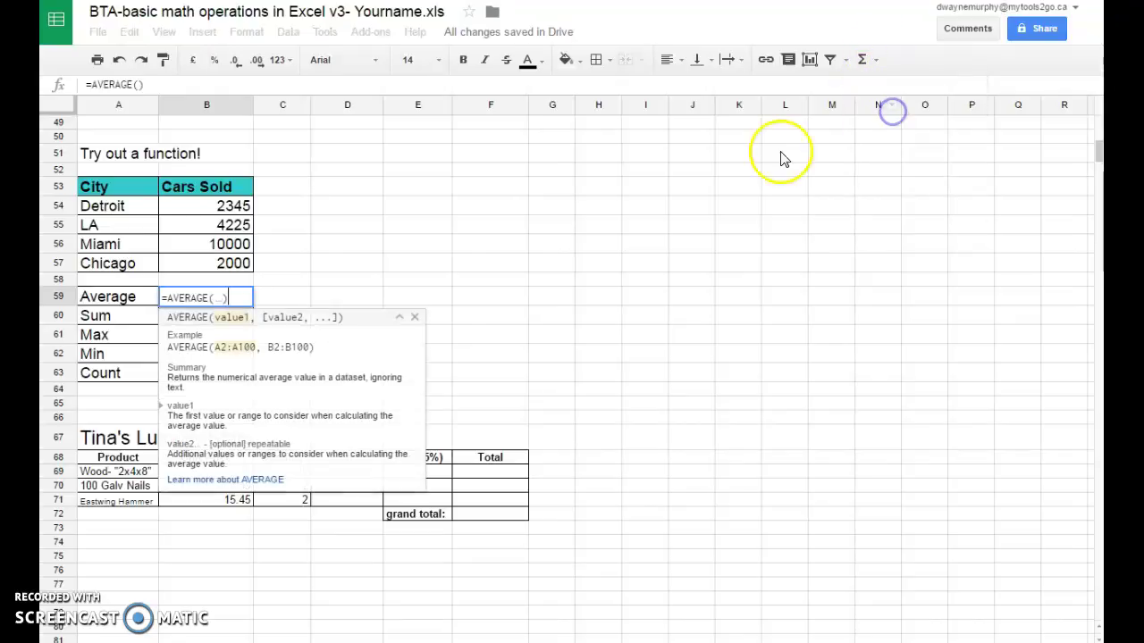
pyautogui.click(214, 298)
pyautogui.moveTo(234, 208); pyautogui.dragTo(226, 271)
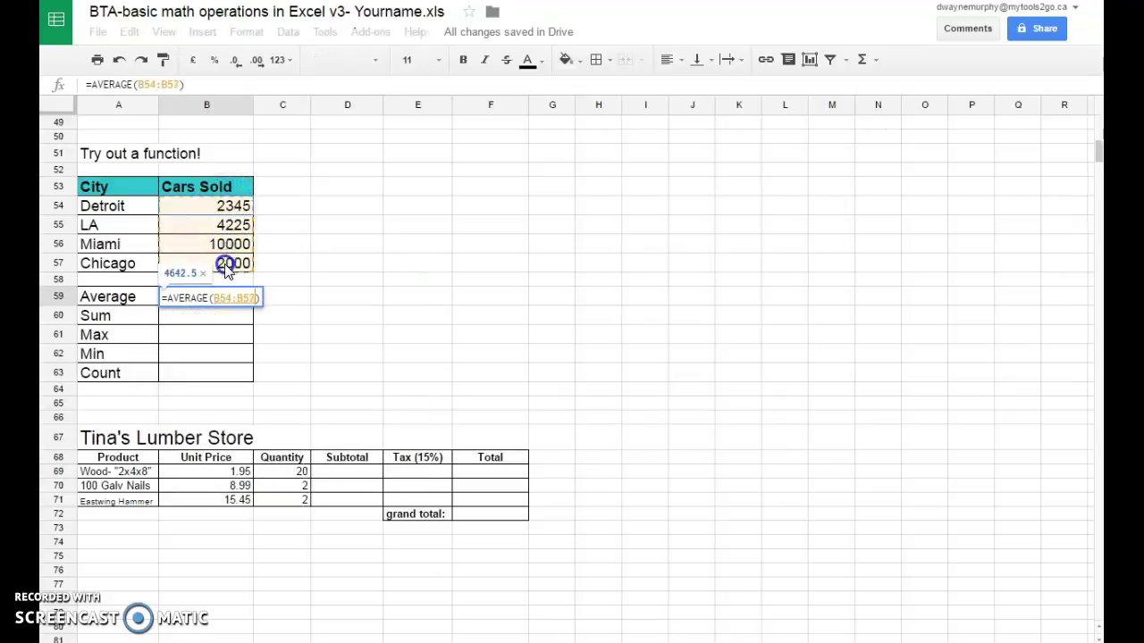
pyautogui.press('Return')
# Insert the ready-made SUM function in B60 for the cars sold range B54:B57.
pyautogui.click(224, 316)
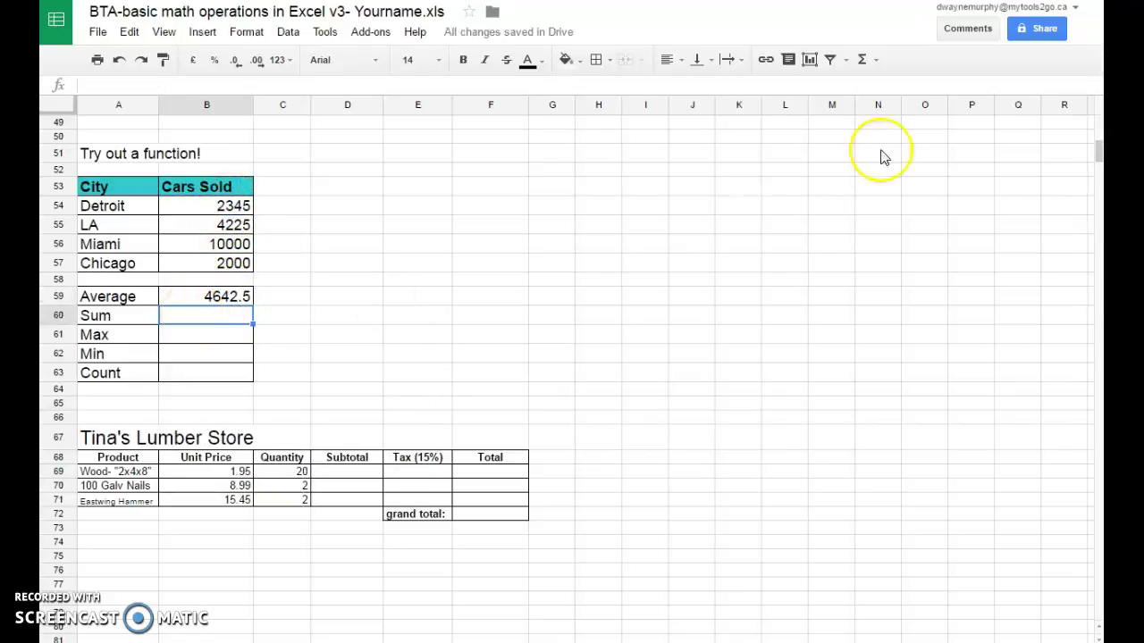
pyautogui.click(876, 63)
pyautogui.click(881, 86)
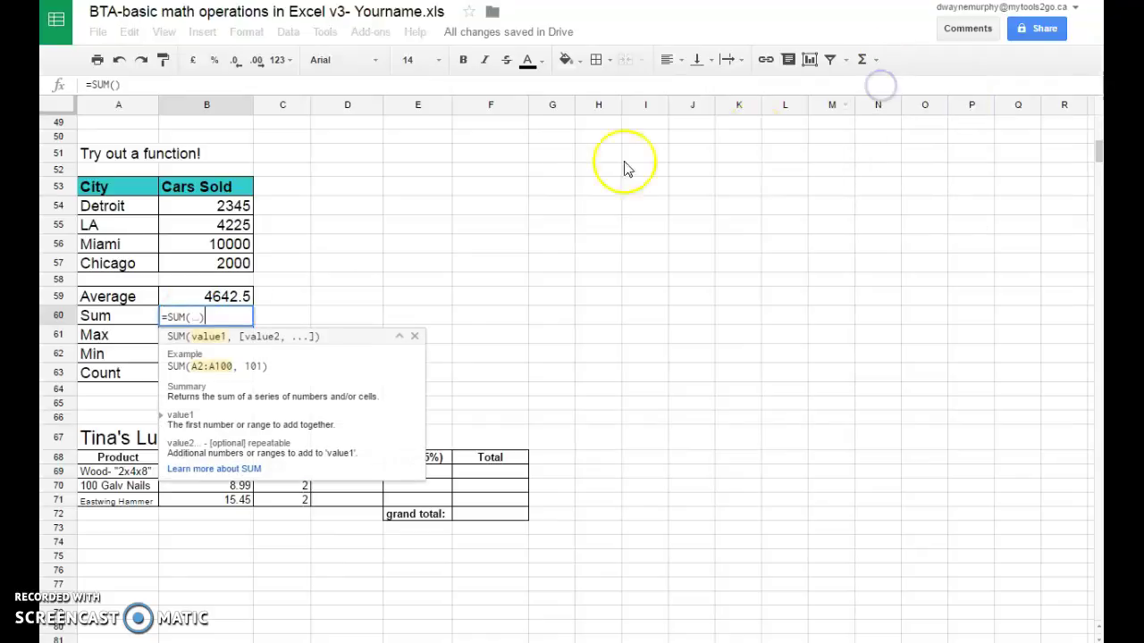
pyautogui.moveTo(234, 206); pyautogui.dragTo(231, 262)
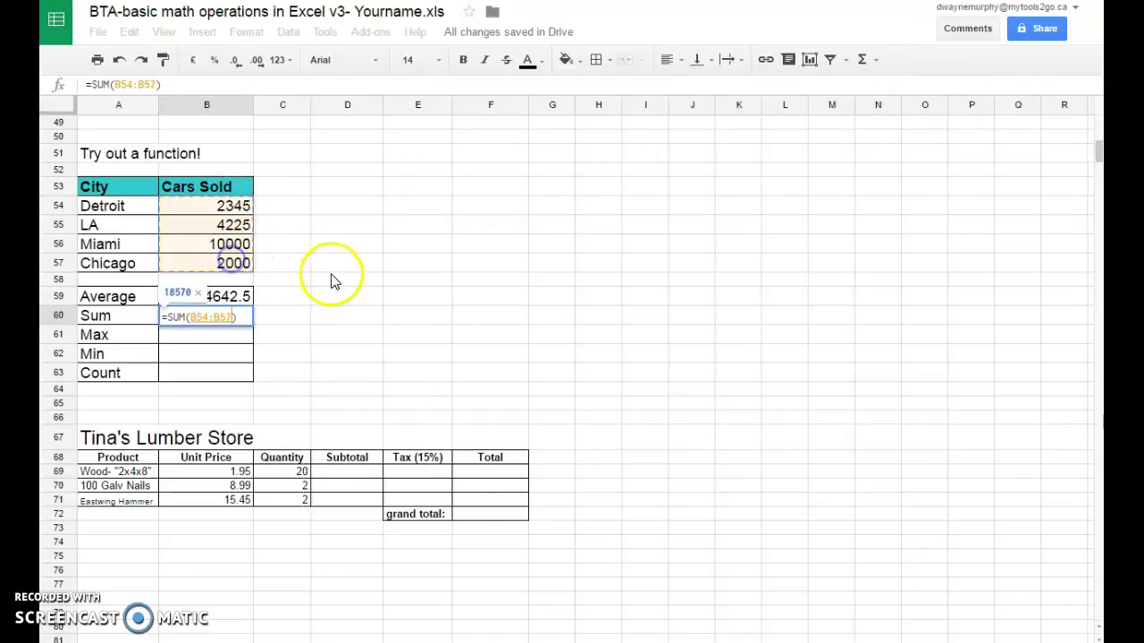
pyautogui.press('Return')
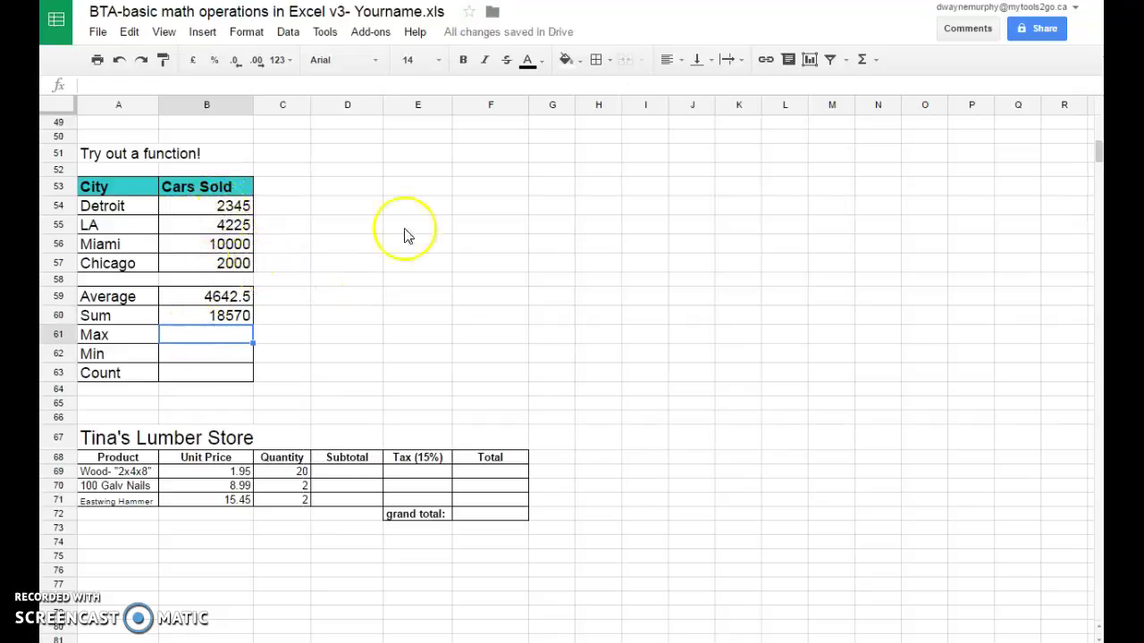
# Insert the ready-made MAX function in B61 for the cars sold range B54:B57.
pyautogui.click(878, 60)
pyautogui.click(890, 153)
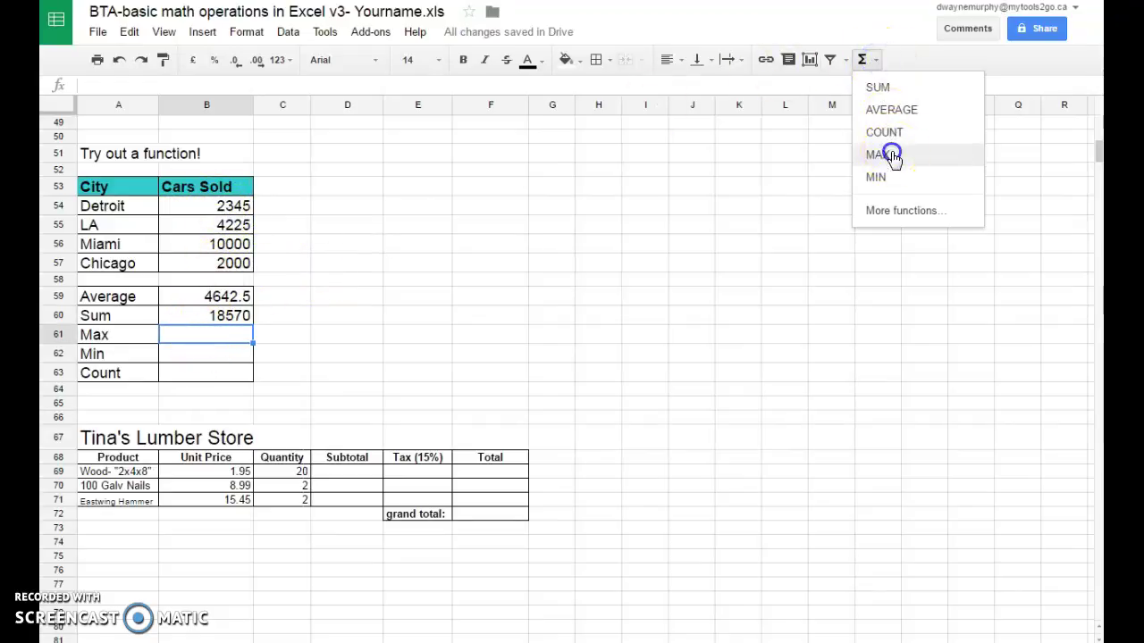
pyautogui.moveTo(217, 207); pyautogui.dragTo(221, 272)
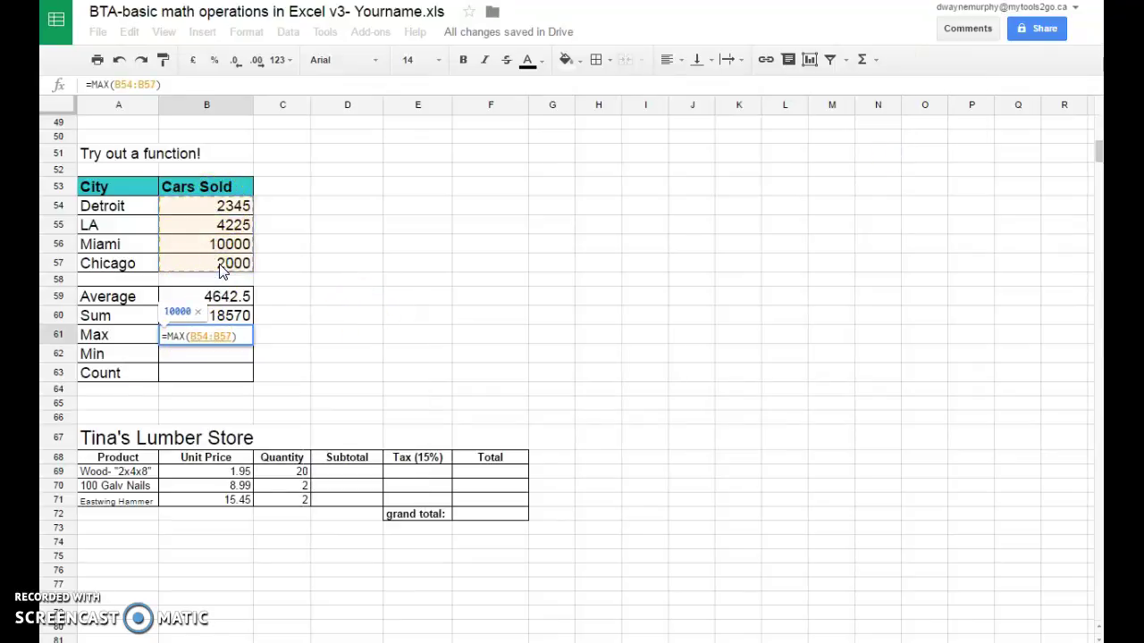
pyautogui.press('Return')
# Insert the ready-made MIN function in B62 for the cars sold range B54:B57.
pyautogui.click(201, 357)
pyautogui.scroll(-1, 202, 357)
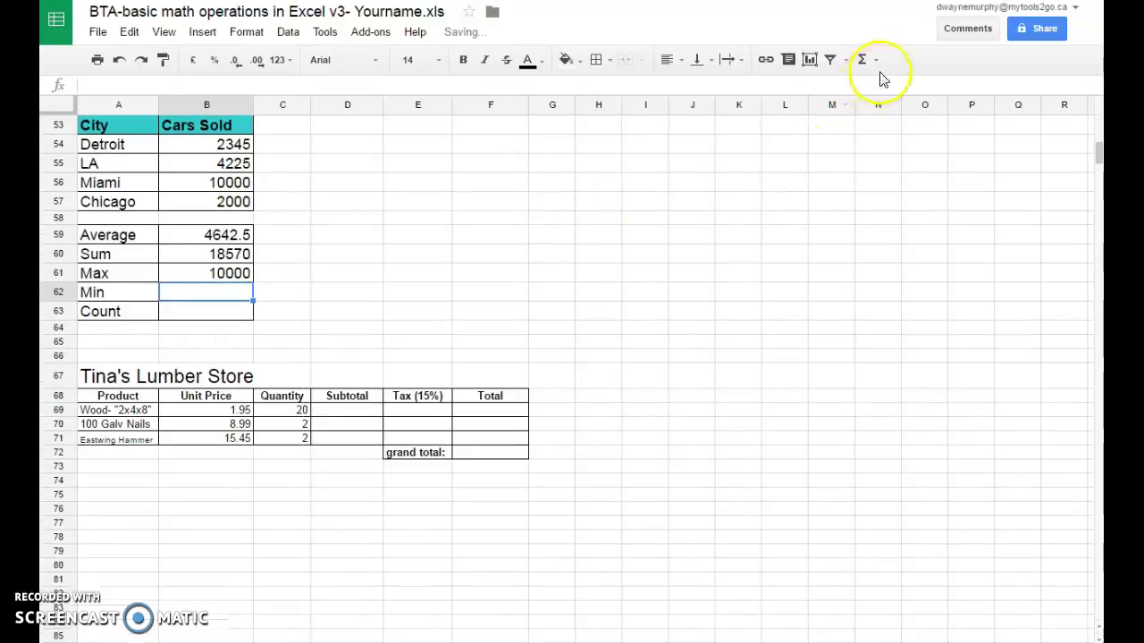
pyautogui.click(874, 59)
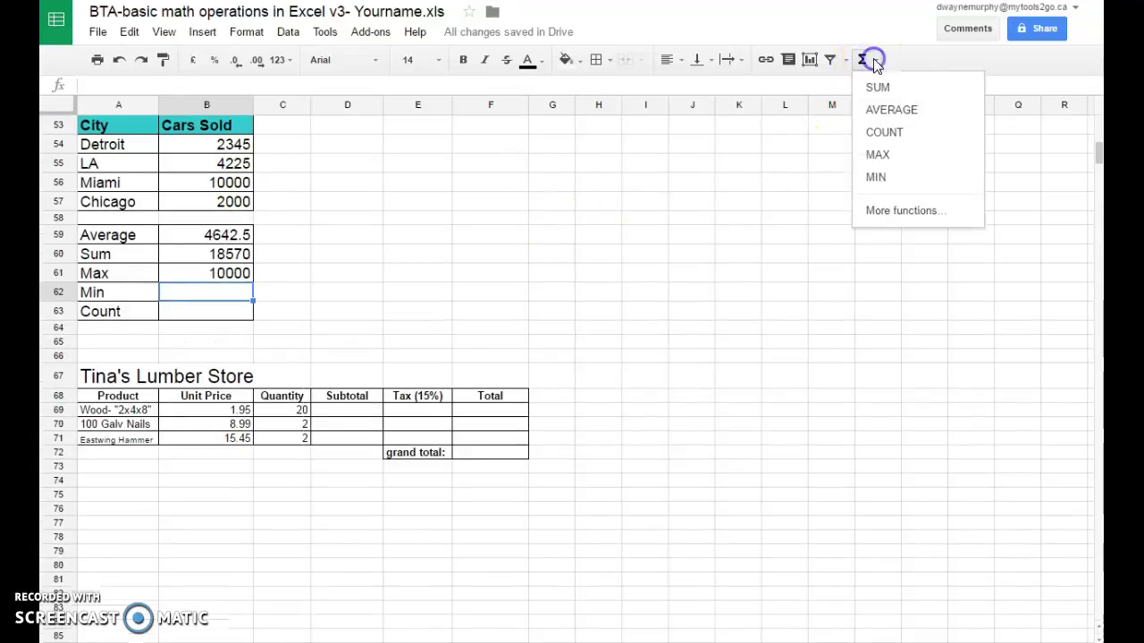
pyautogui.click(878, 180)
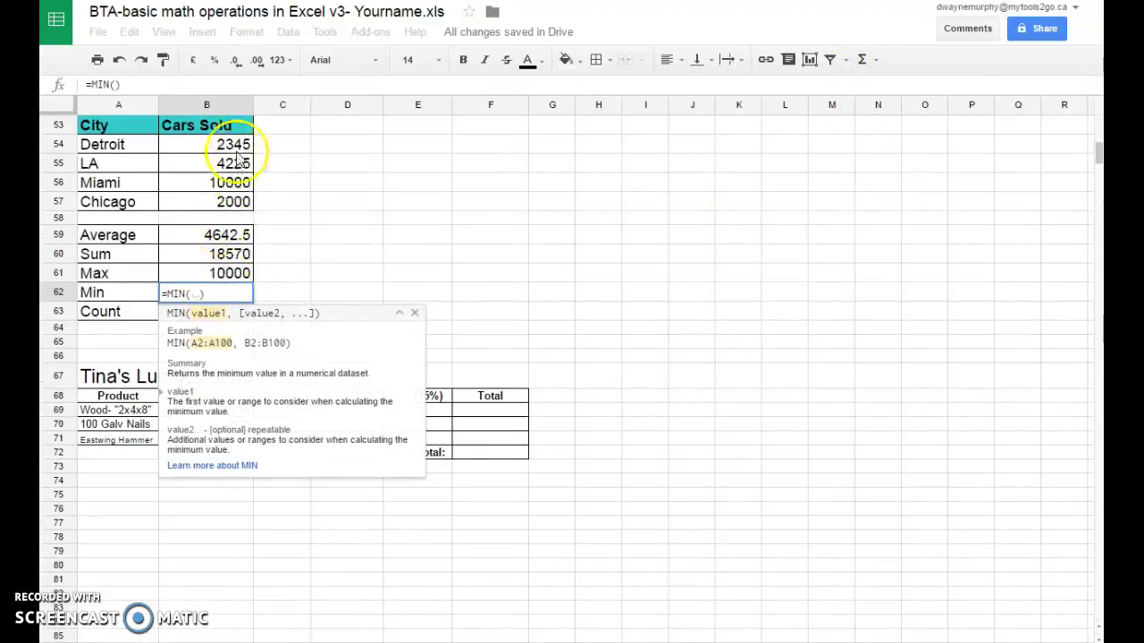
pyautogui.moveTo(243, 144); pyautogui.dragTo(231, 198)
pyautogui.press('Return')
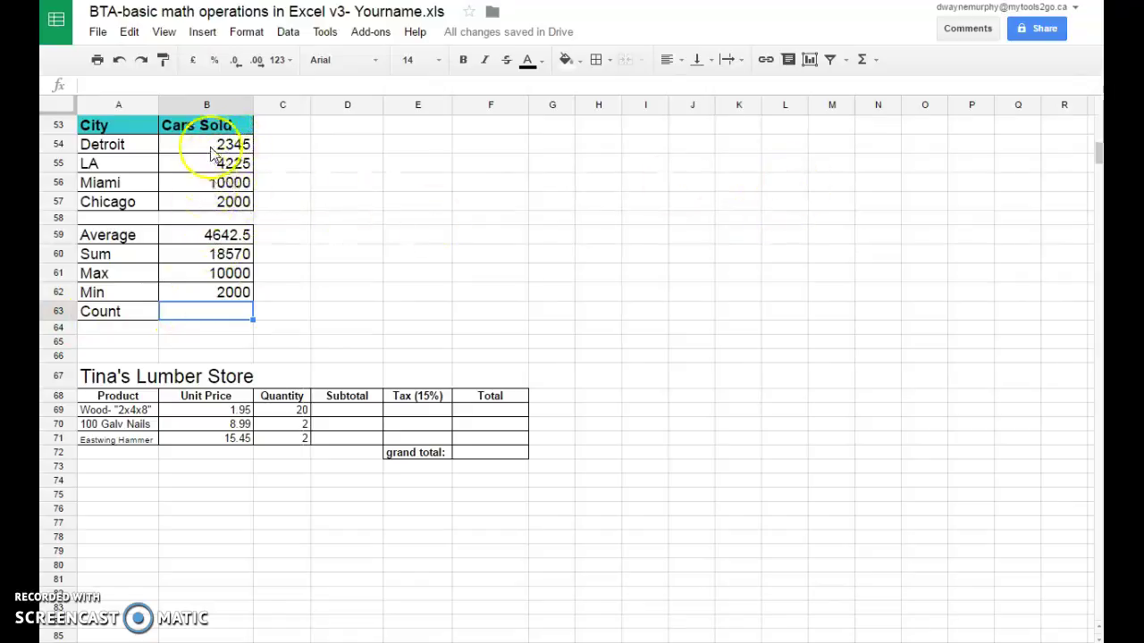
# Insert the ready-made COUNT function in B63 for the cars sold range B54:B57.
pyautogui.click(862, 59)
pyautogui.click(885, 132)
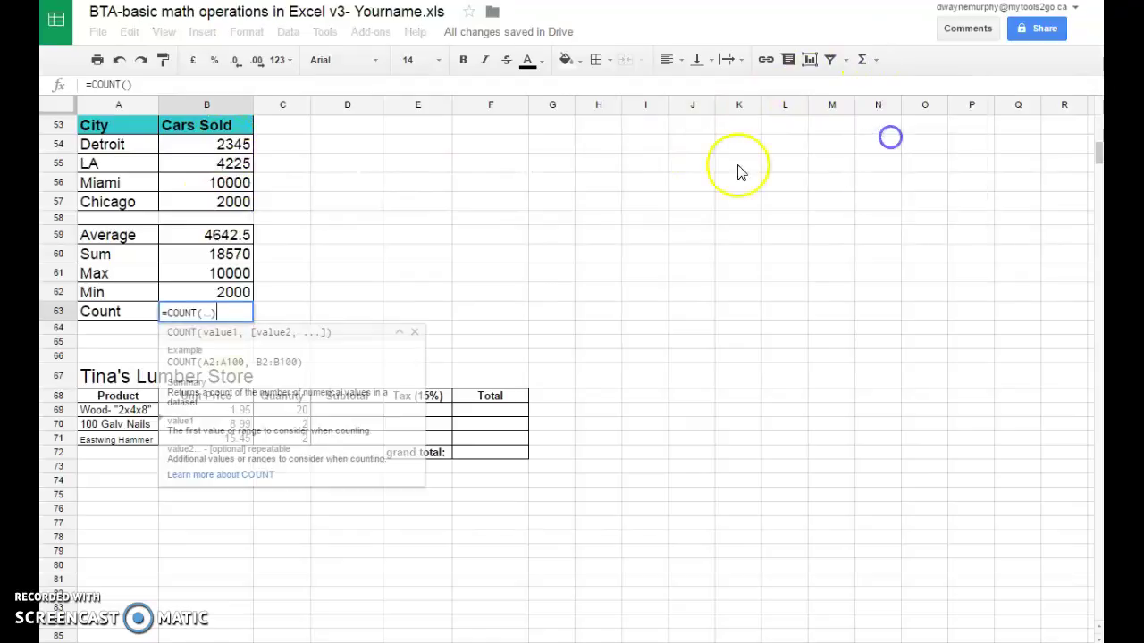
pyautogui.moveTo(234, 146); pyautogui.dragTo(229, 204)
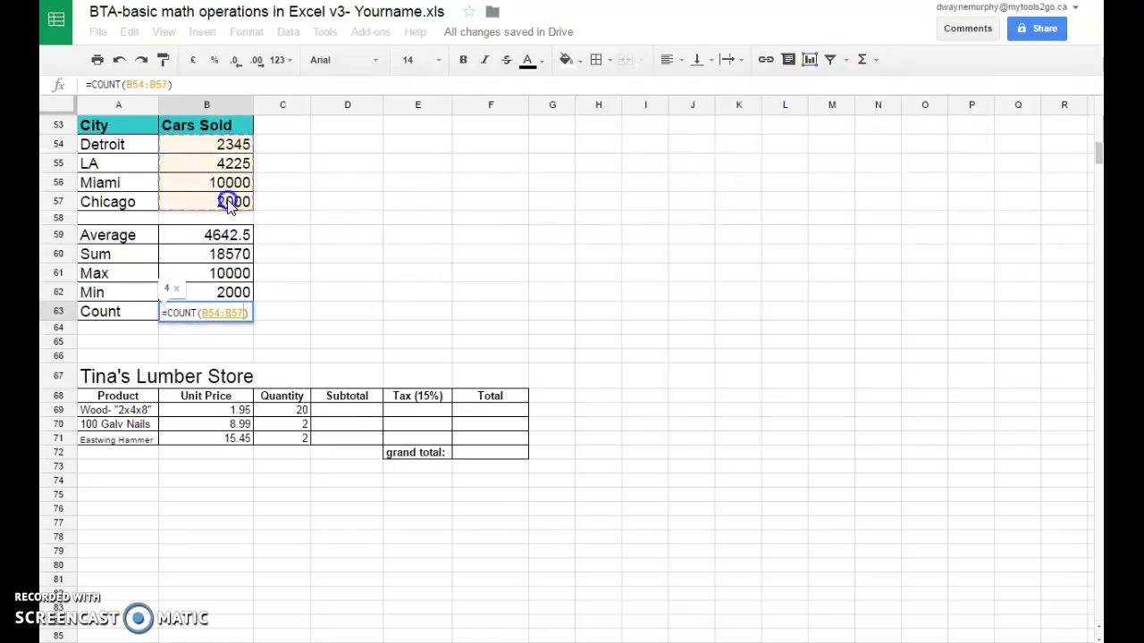
pyautogui.press('Return')
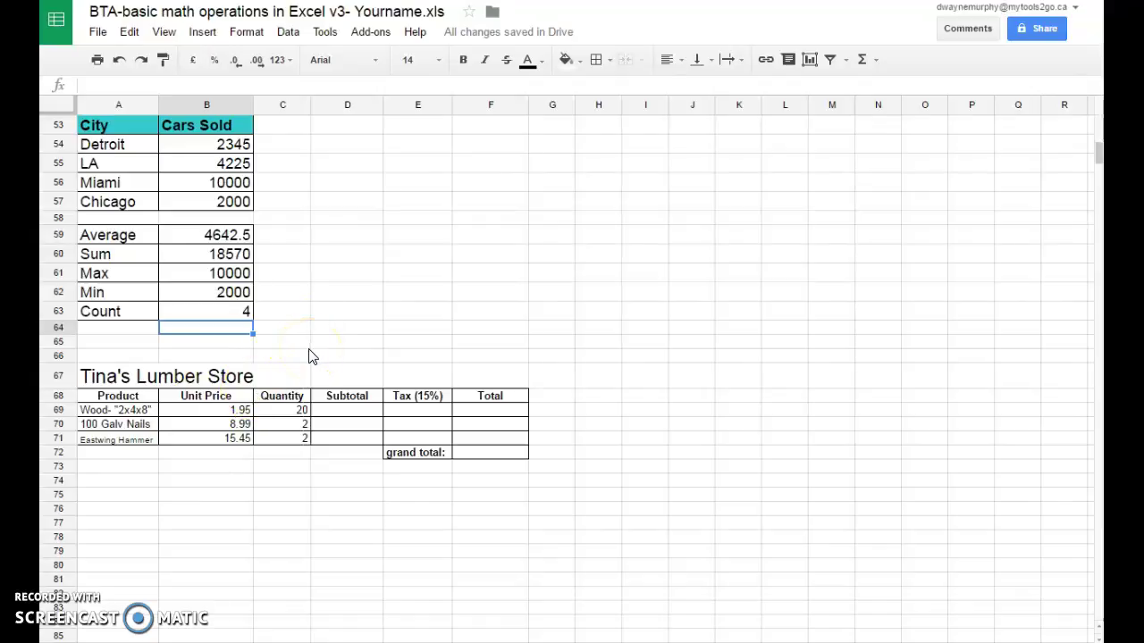
# Open the full list of additional functions in the online help, browse through it, and return to the spreadsheet.
pyautogui.scroll(-1, 312, 357)
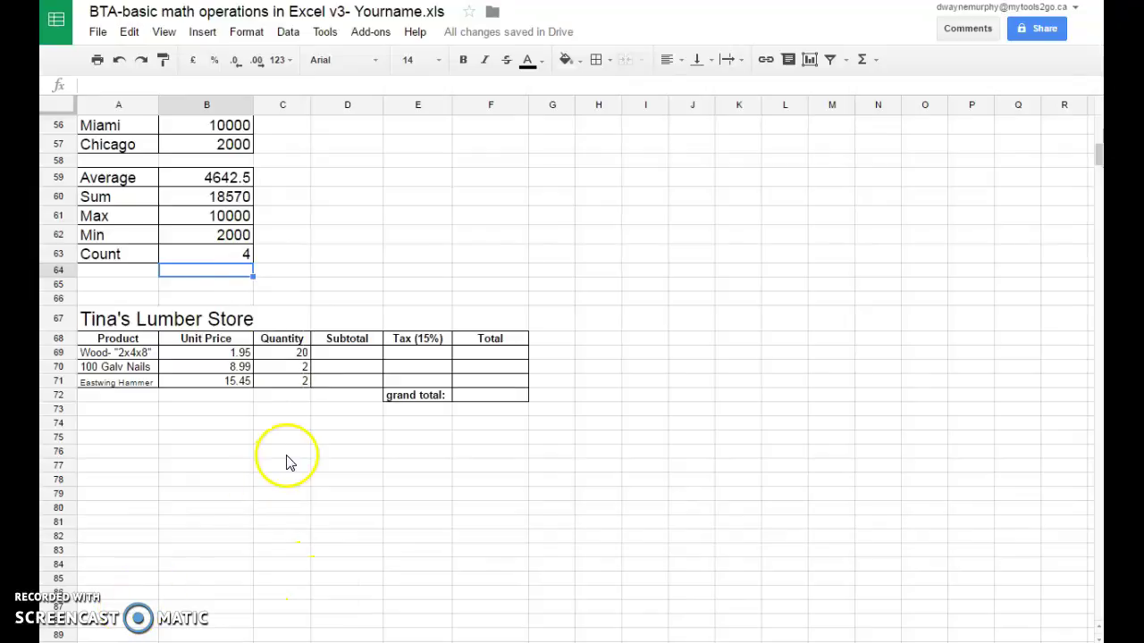
pyautogui.scroll(2, 313, 330)
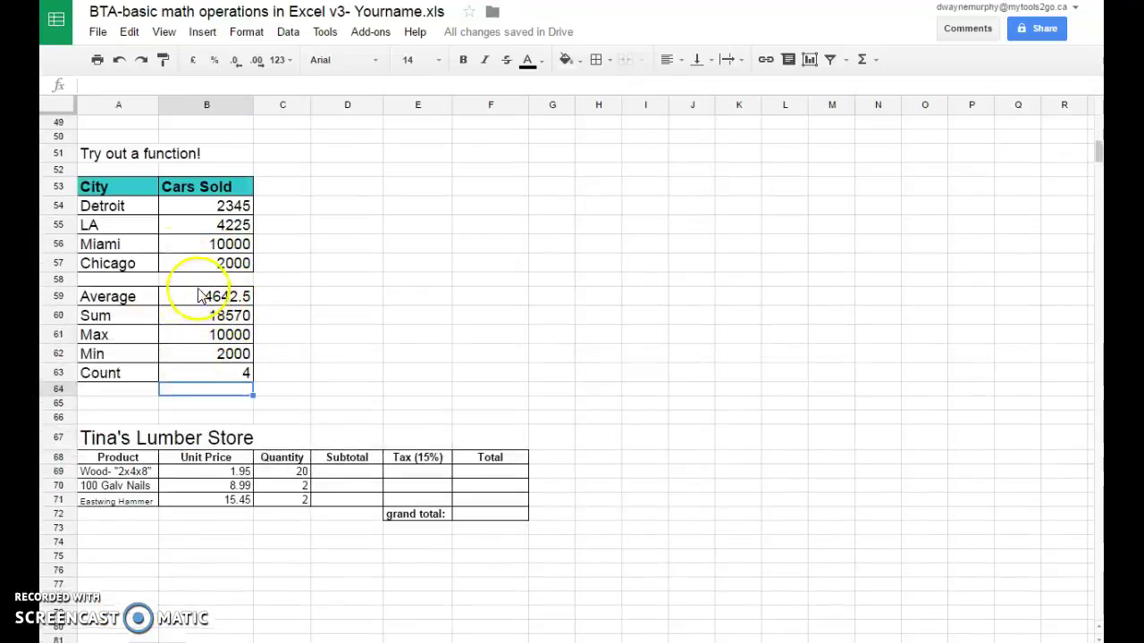
pyautogui.click(872, 59)
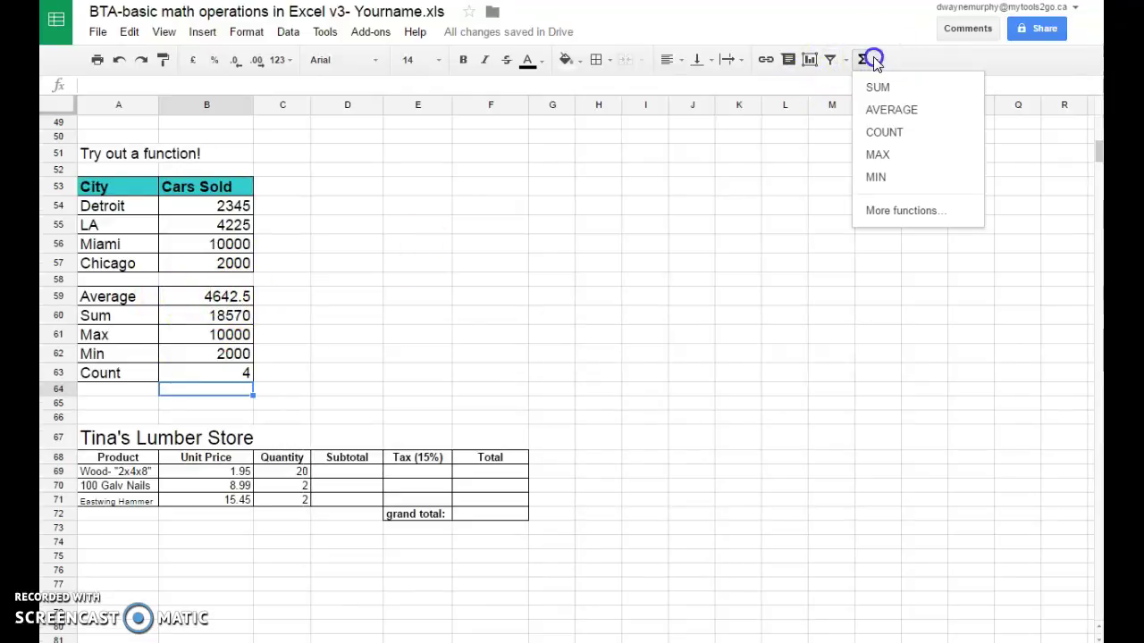
pyautogui.click(903, 214)
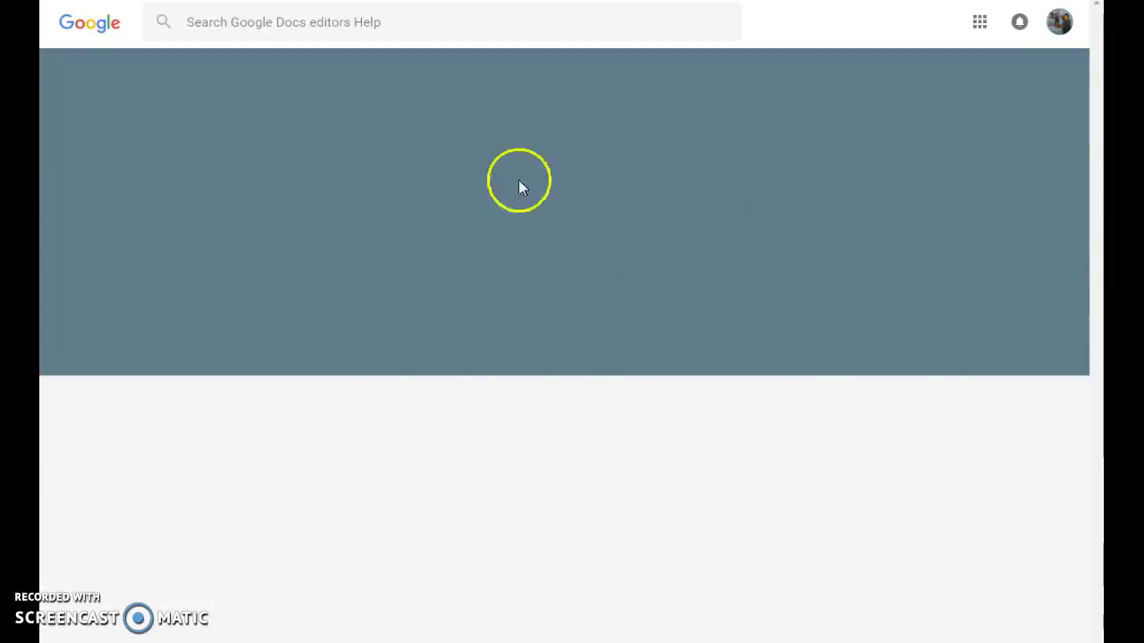
pyautogui.scroll(-9, 474, 188)
pyautogui.scroll(-15, 474, 194)
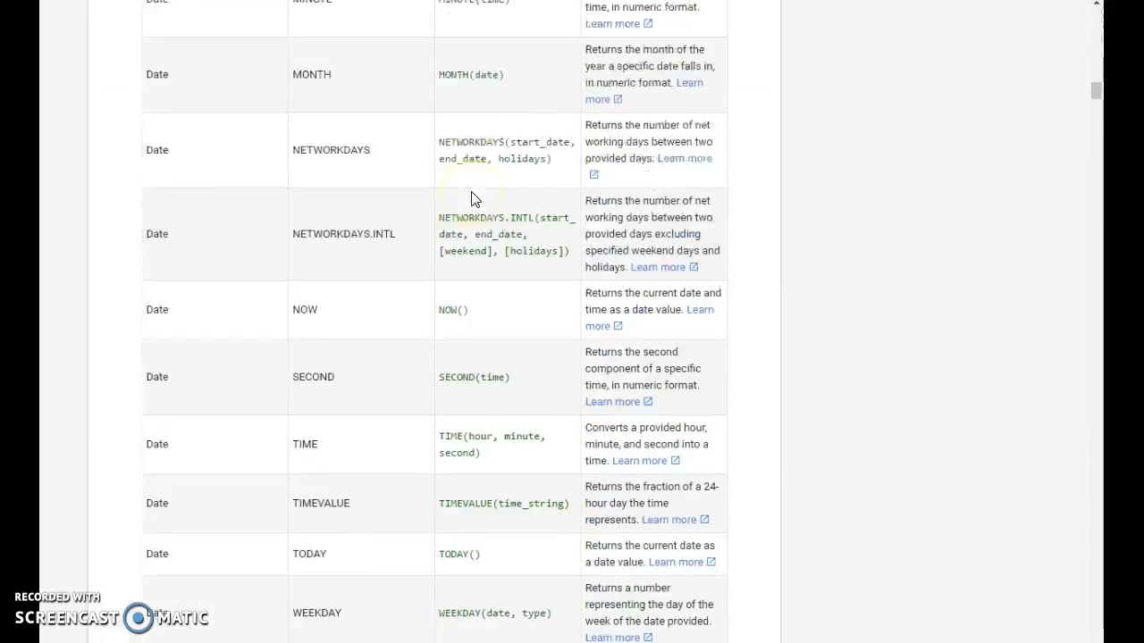
pyautogui.scroll(-5, 482, 188)
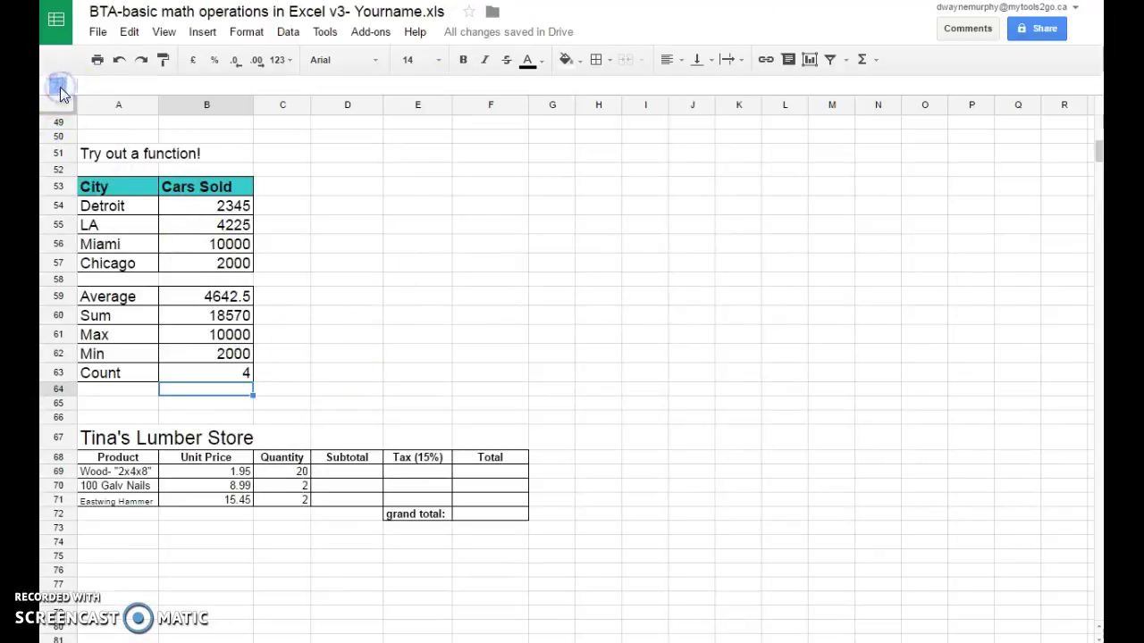
pyautogui.click(346, 389)
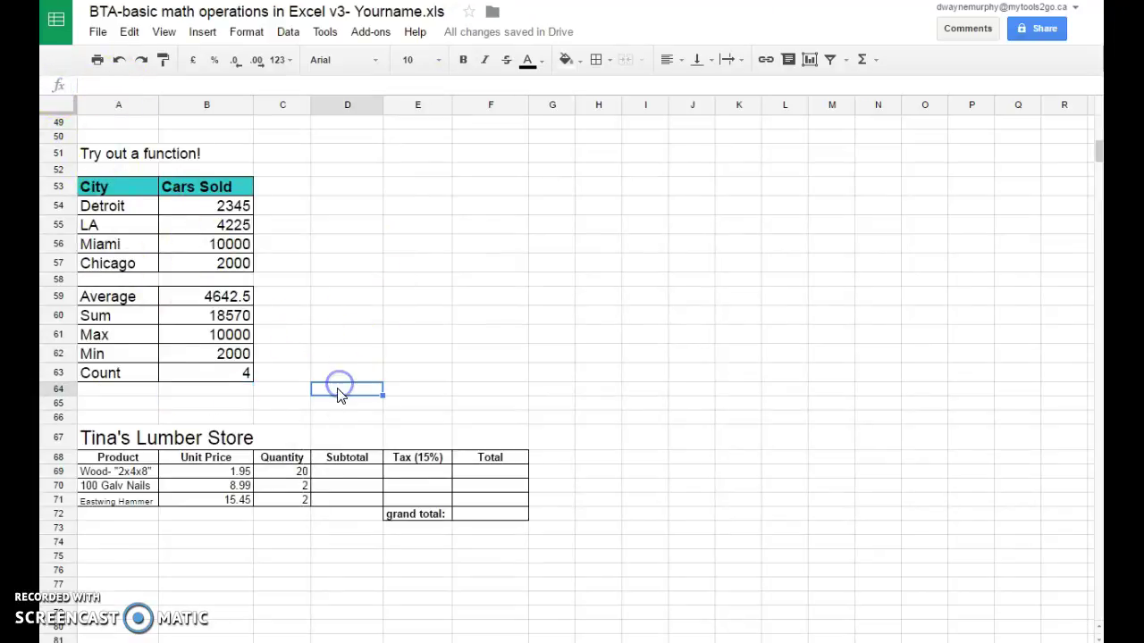
# Set the font size of the Tina's Lumber Store table, A68:F73, to 14.
pyautogui.scroll(-2, 339, 387)
pyautogui.moveTo(90, 339); pyautogui.dragTo(519, 417)
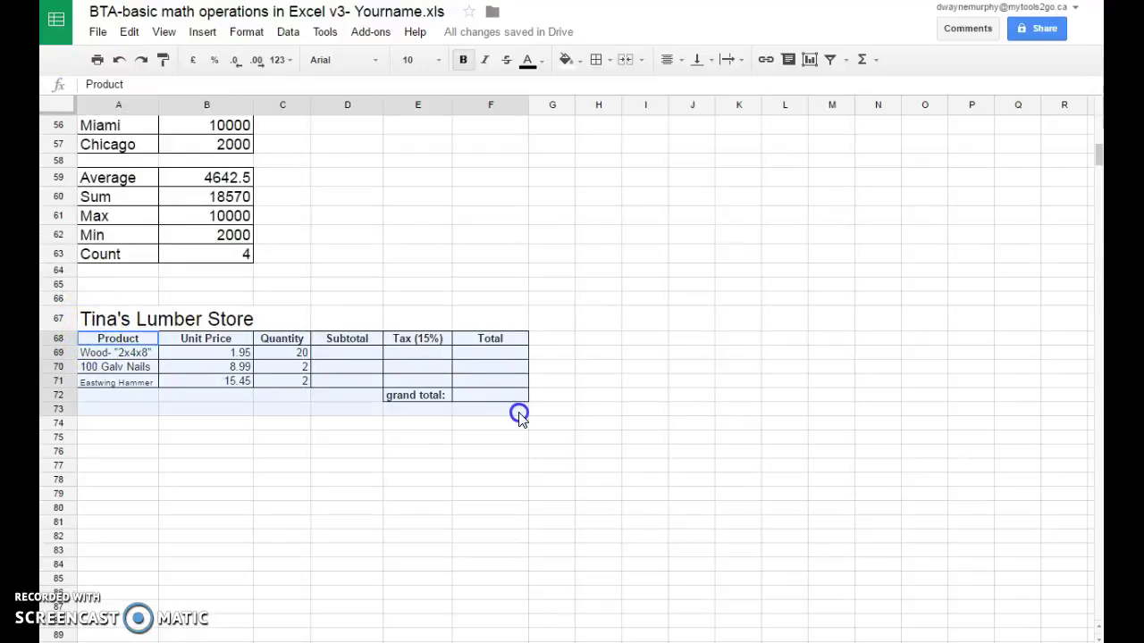
pyautogui.click(442, 60)
pyautogui.click(415, 244)
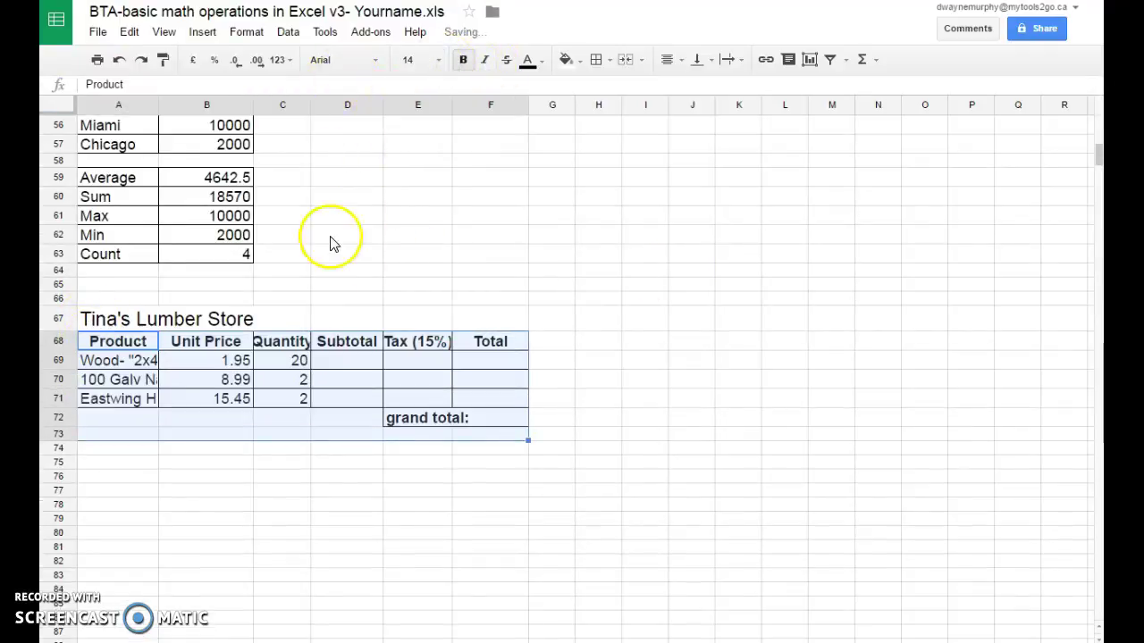
pyautogui.click(390, 257)
# Widen columns A, C, D, E and F so the enlarged lumber store text fits.
pyautogui.moveTo(158, 104); pyautogui.dragTo(216, 106)
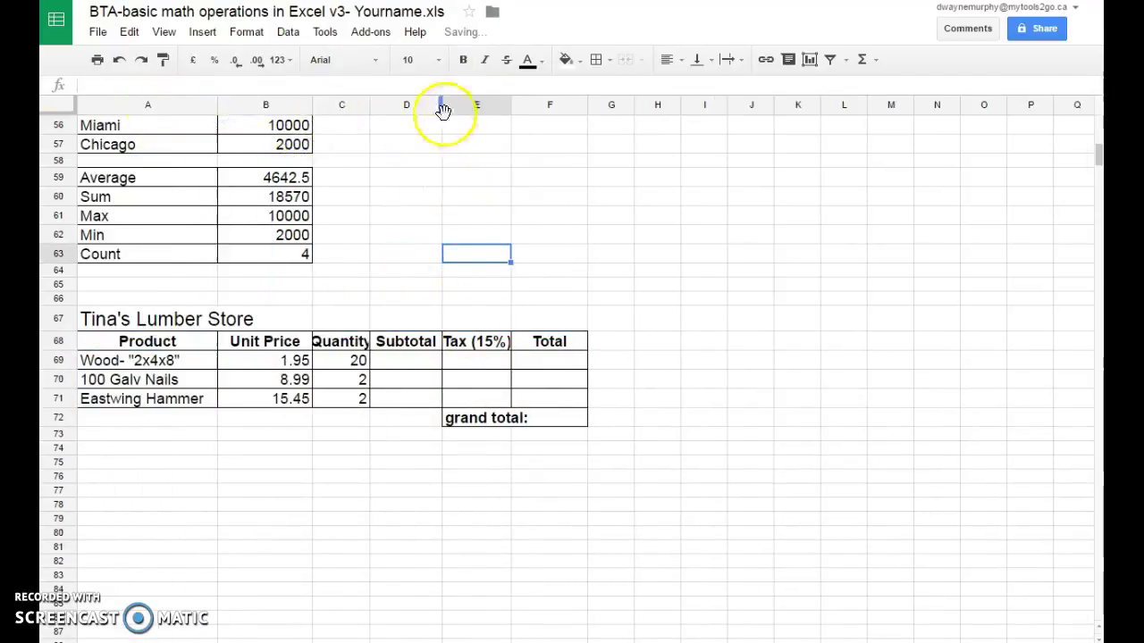
pyautogui.moveTo(440, 109); pyautogui.dragTo(483, 107)
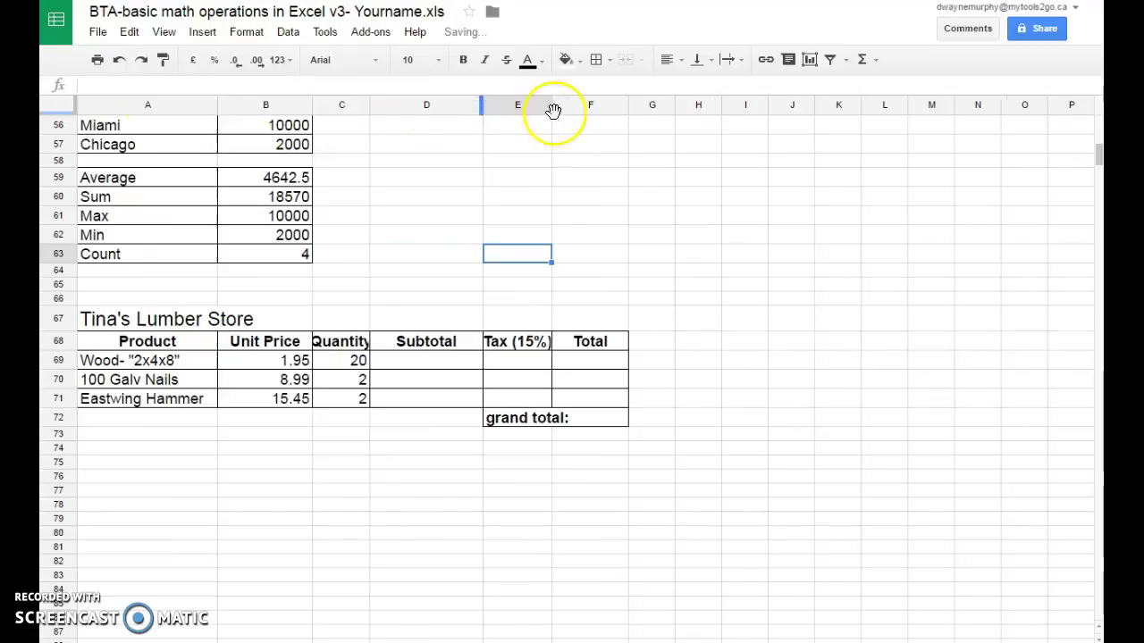
pyautogui.moveTo(553, 105); pyautogui.dragTo(581, 108)
pyautogui.moveTo(659, 104); pyautogui.dragTo(679, 105)
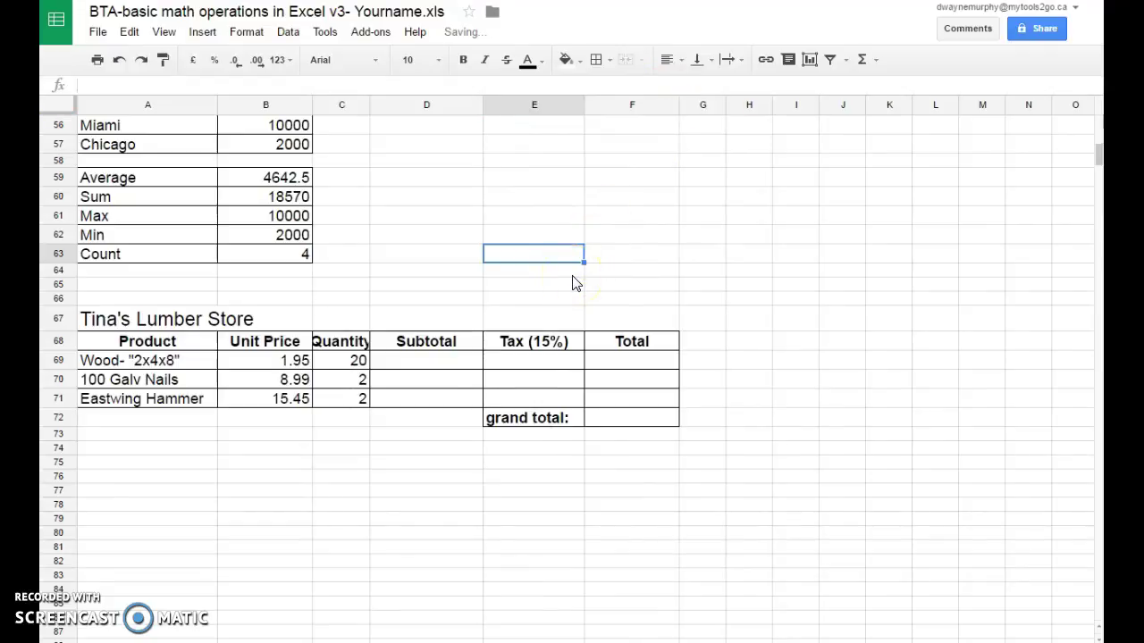
pyautogui.moveTo(370, 107); pyautogui.dragTo(396, 107)
# Calculate the subtotal for the Wood "2x4x8" row in D69 with the formula =B69*C69.
pyautogui.click(440, 363)
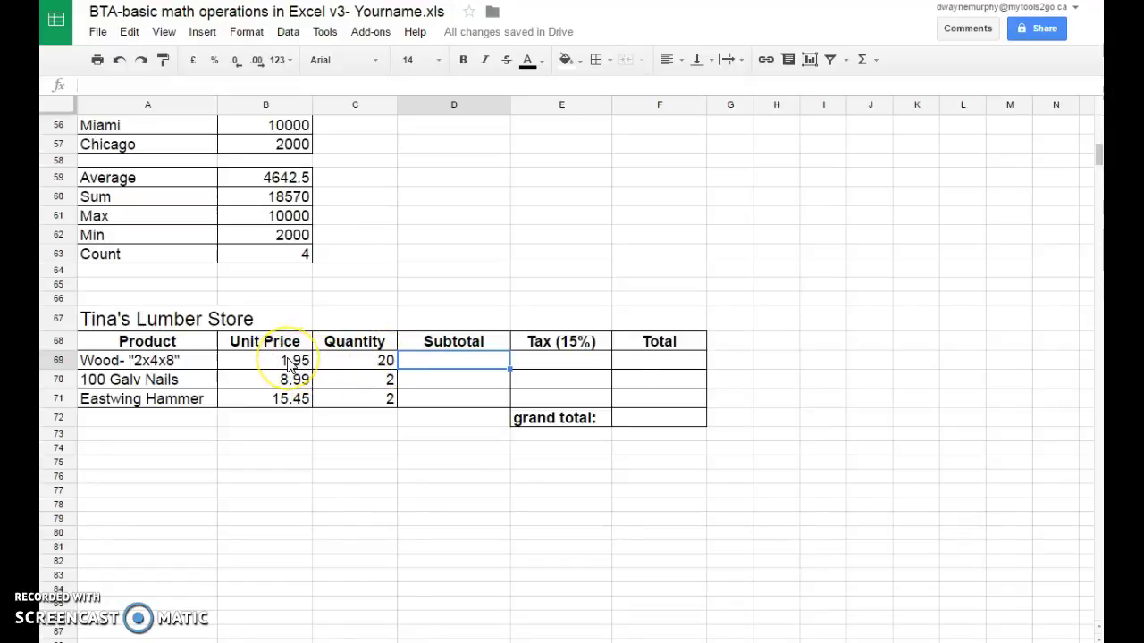
pyautogui.click(419, 365)
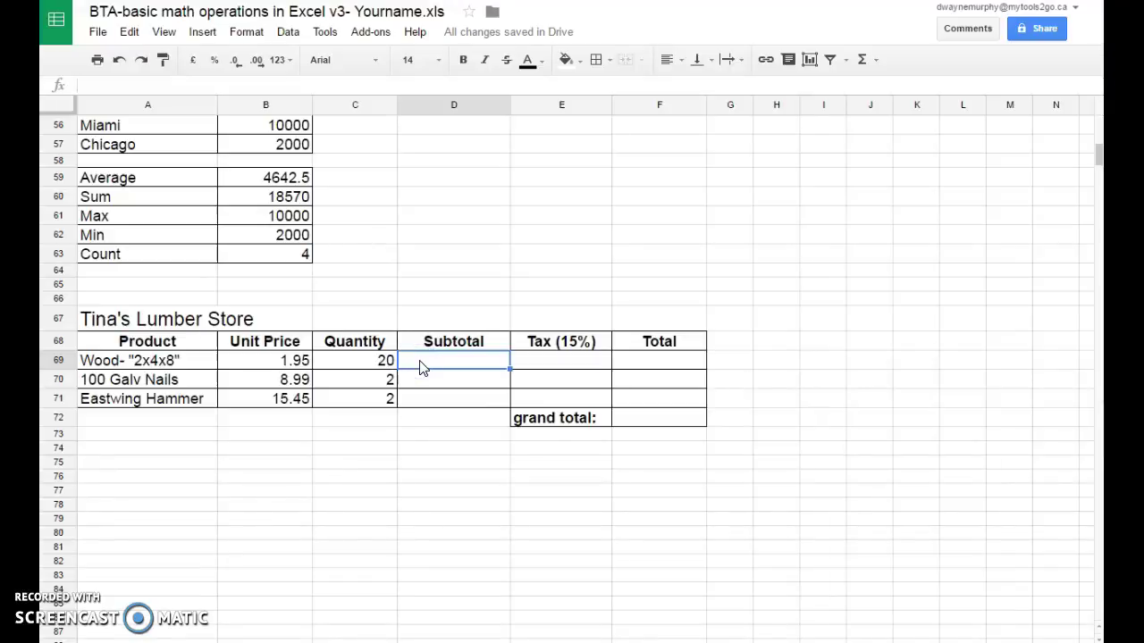
pyautogui.write('=')
pyautogui.click(295, 362)
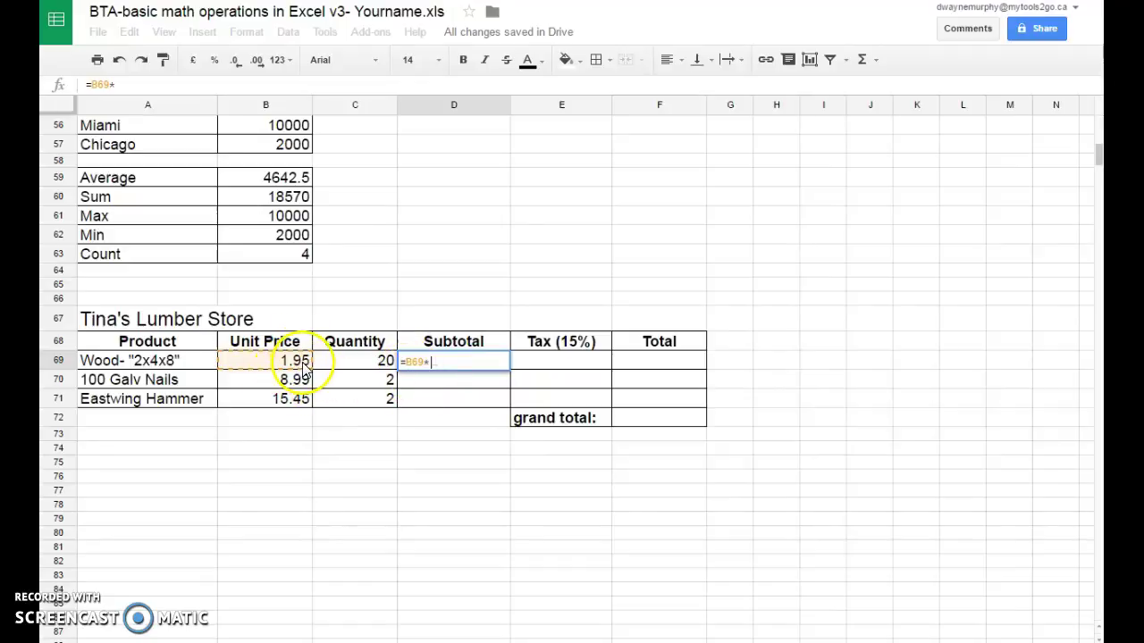
pyautogui.click(352, 366)
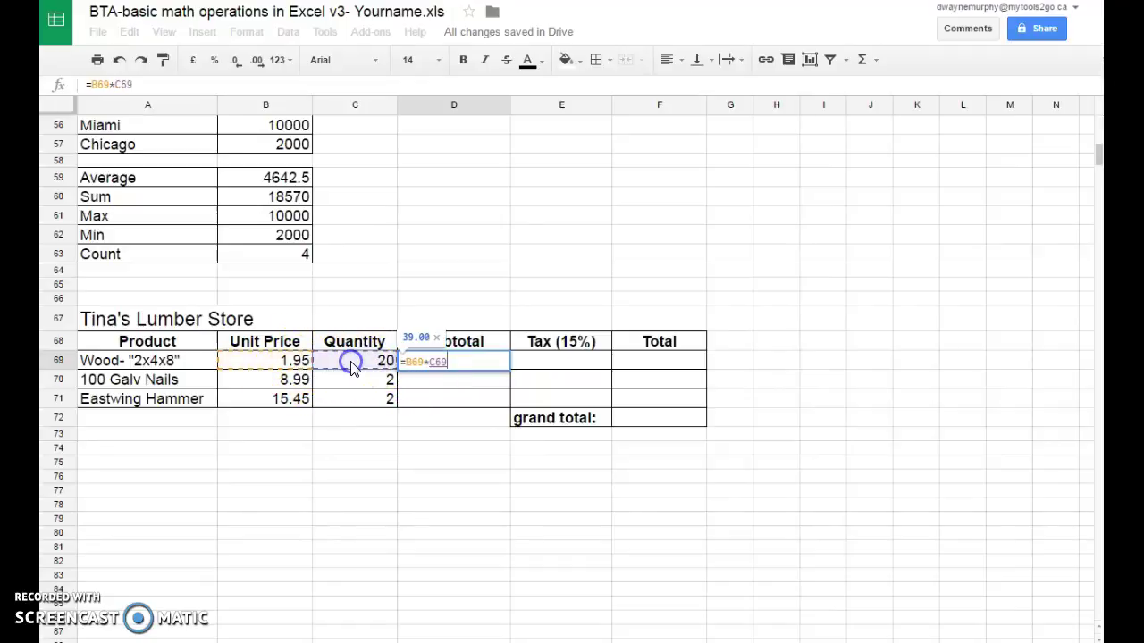
pyautogui.press('BackSpace')
pyautogui.press('BackSpace')
pyautogui.press('BackSpace')
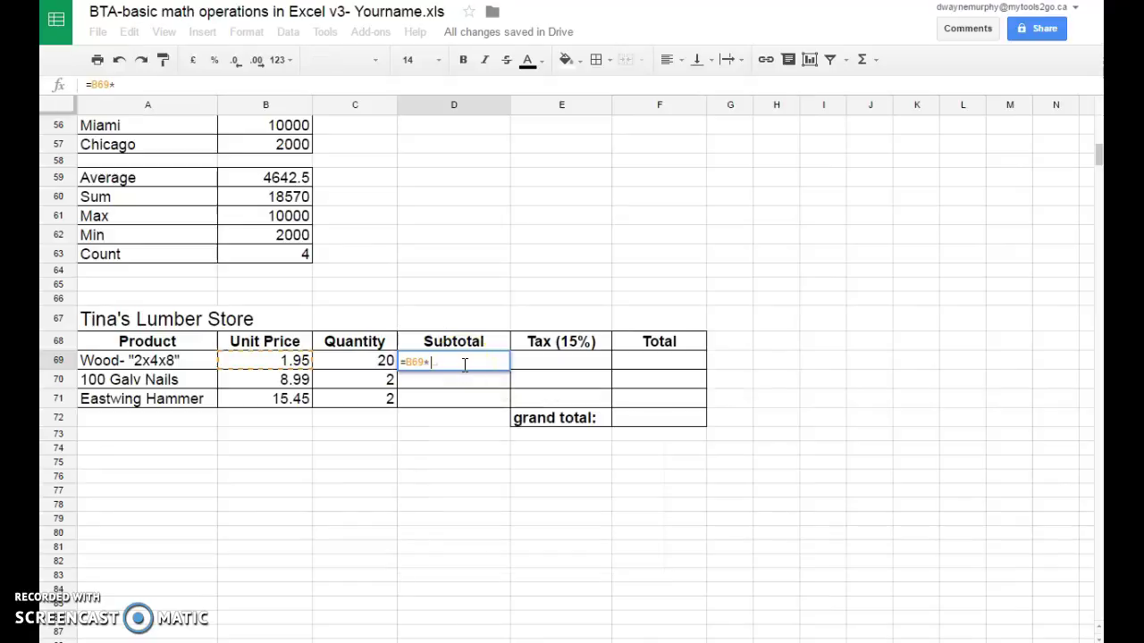
pyautogui.click(380, 366)
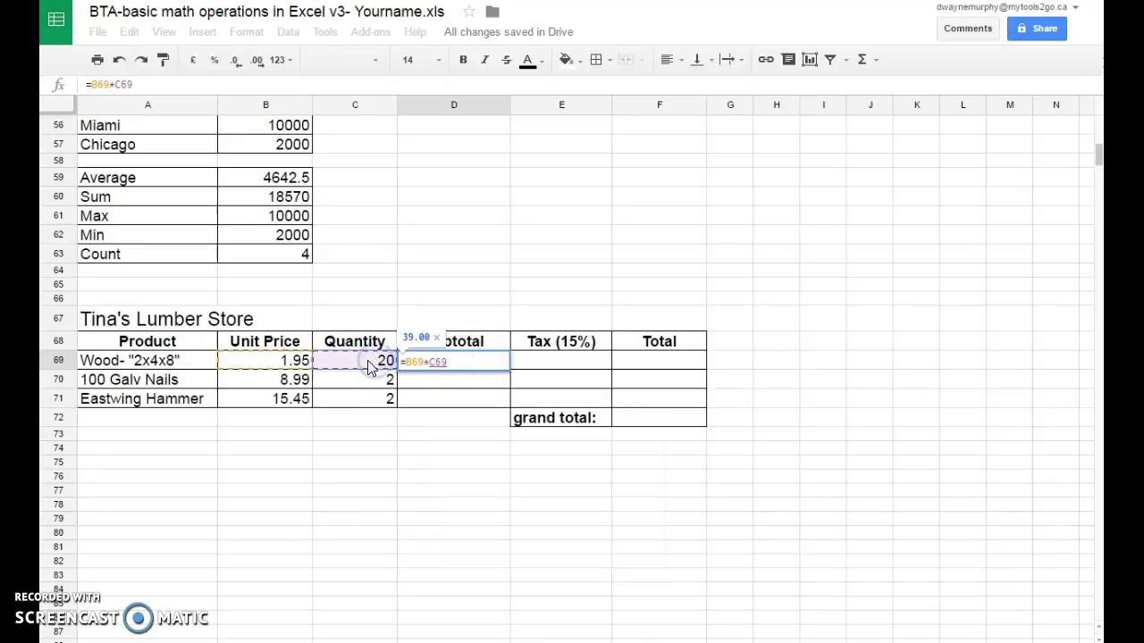
pyautogui.press('Return')
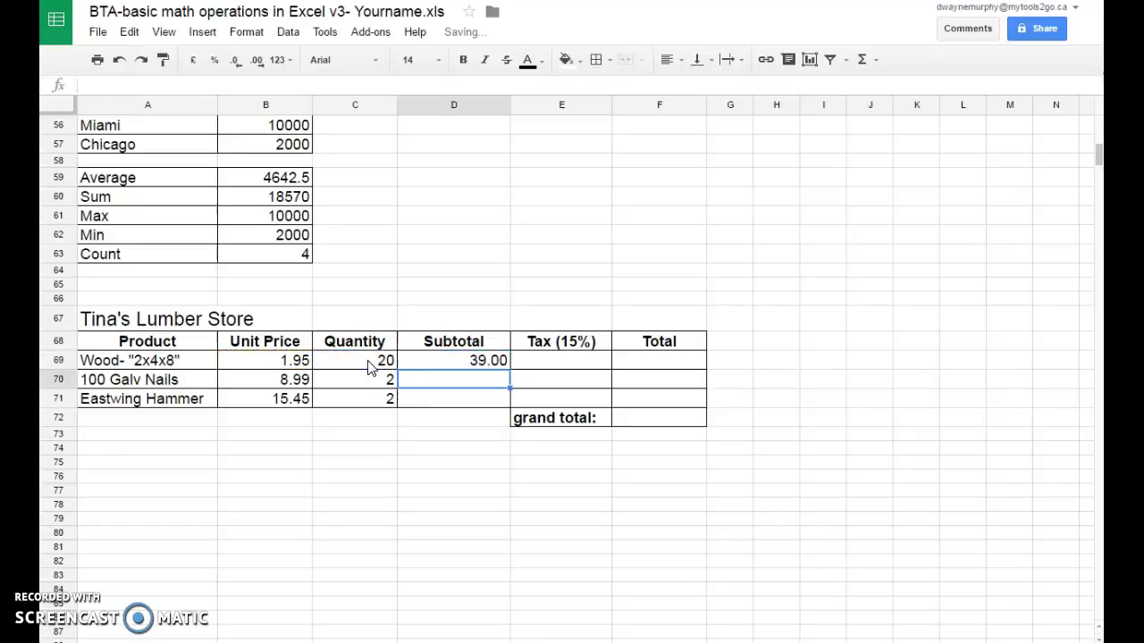
pyautogui.click(459, 361)
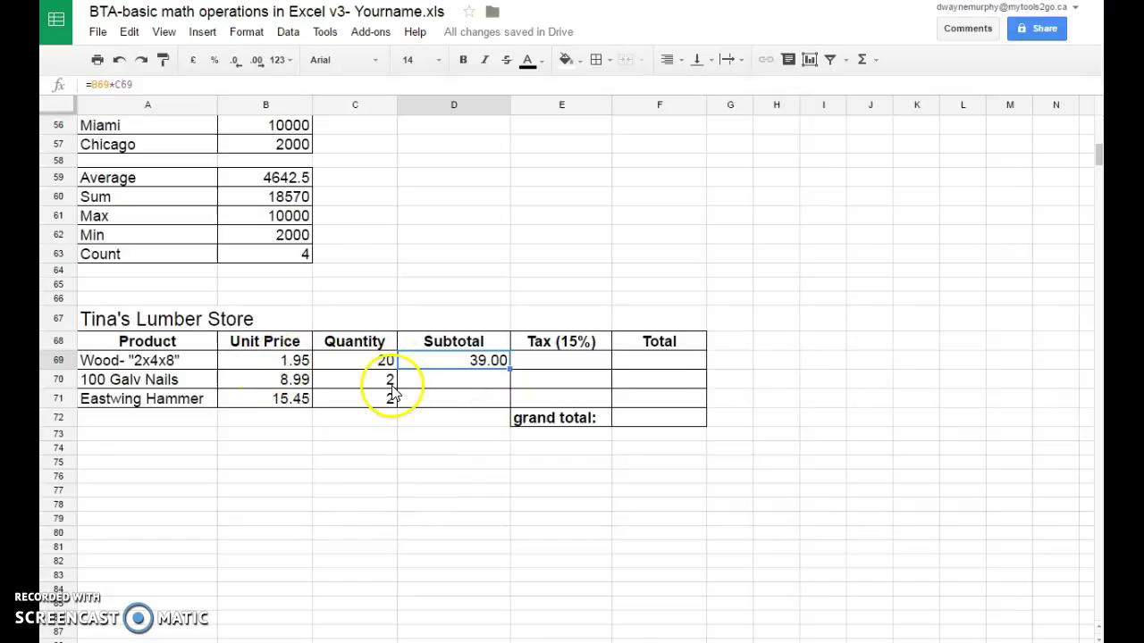
# Calculate the tax for the Wood "2x4x8" row in E69 with the formula =15%*D69.
pyautogui.click(539, 370)
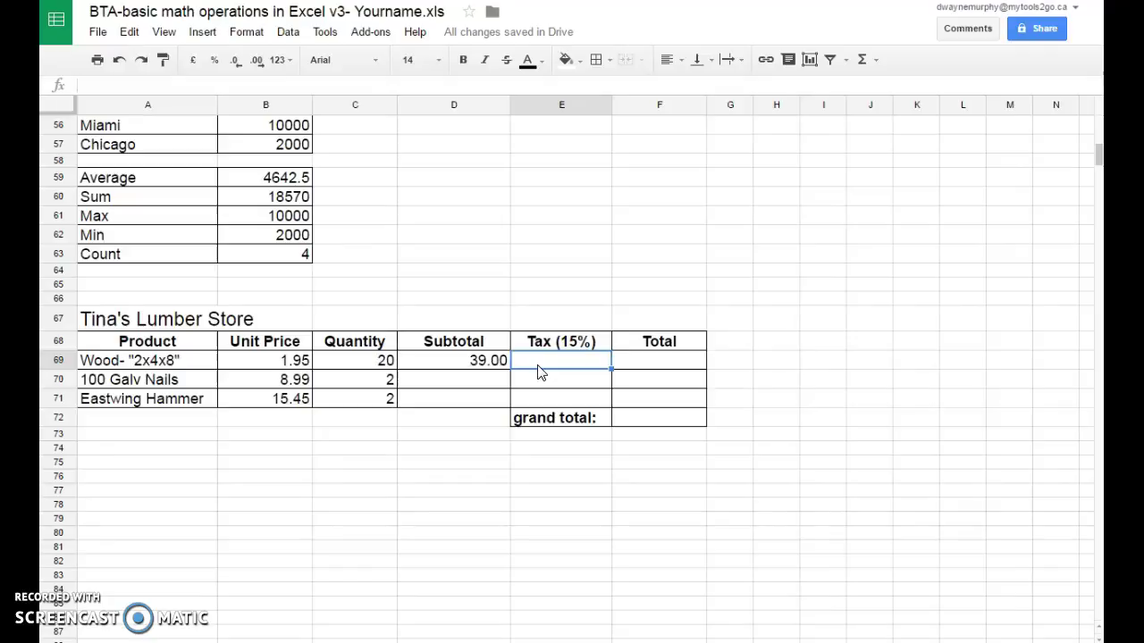
pyautogui.write('=')
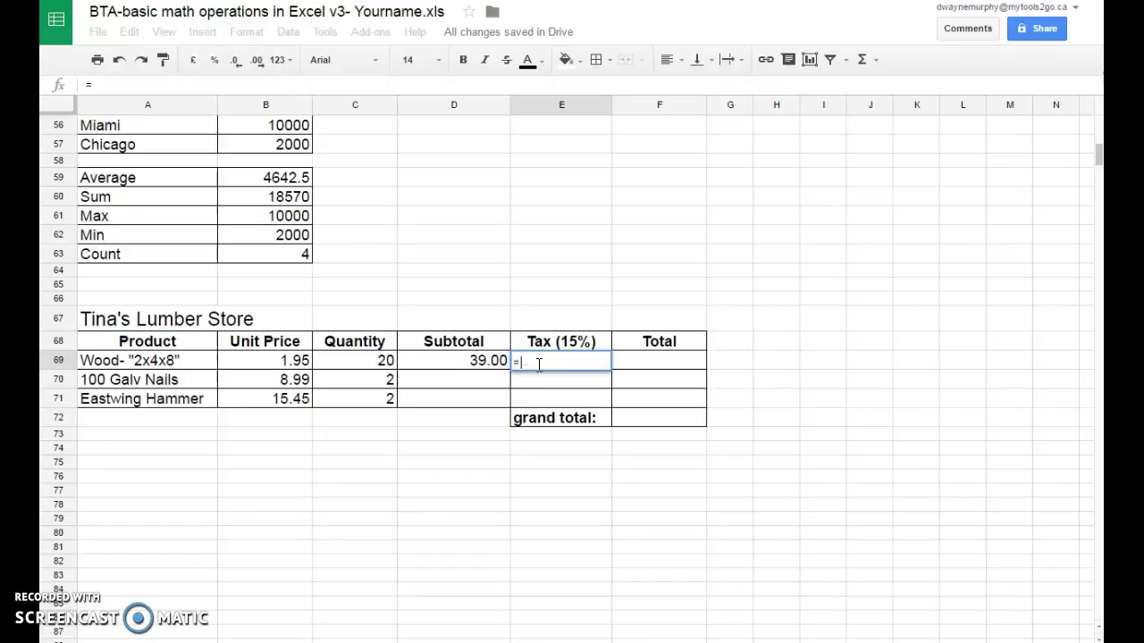
pyautogui.write('15%')
pyautogui.click(489, 360)
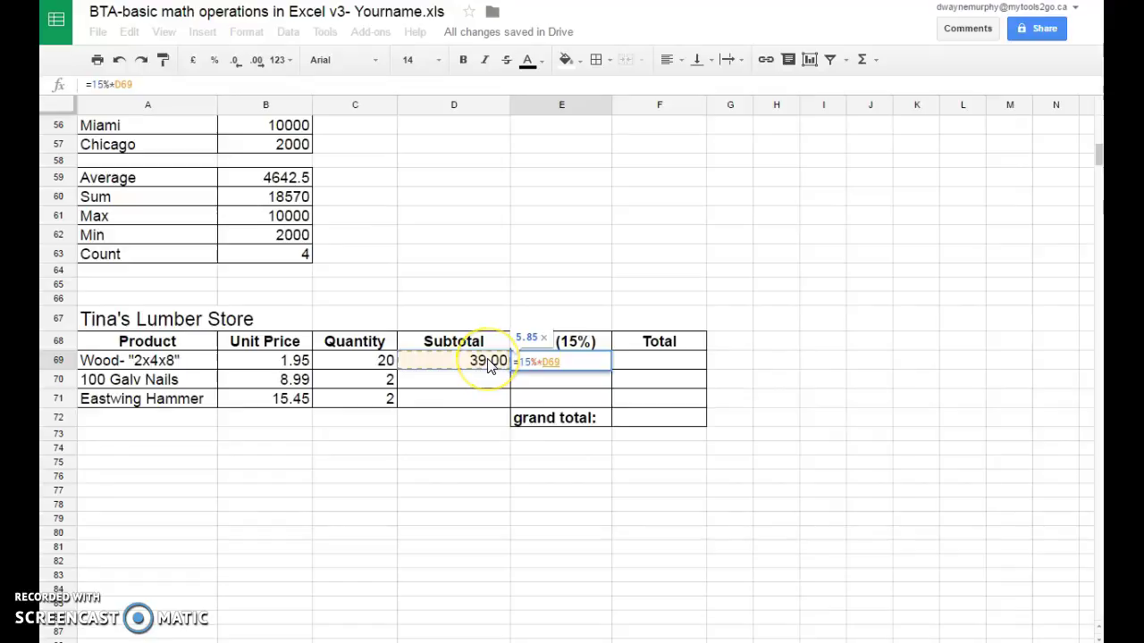
pyautogui.press('Return')
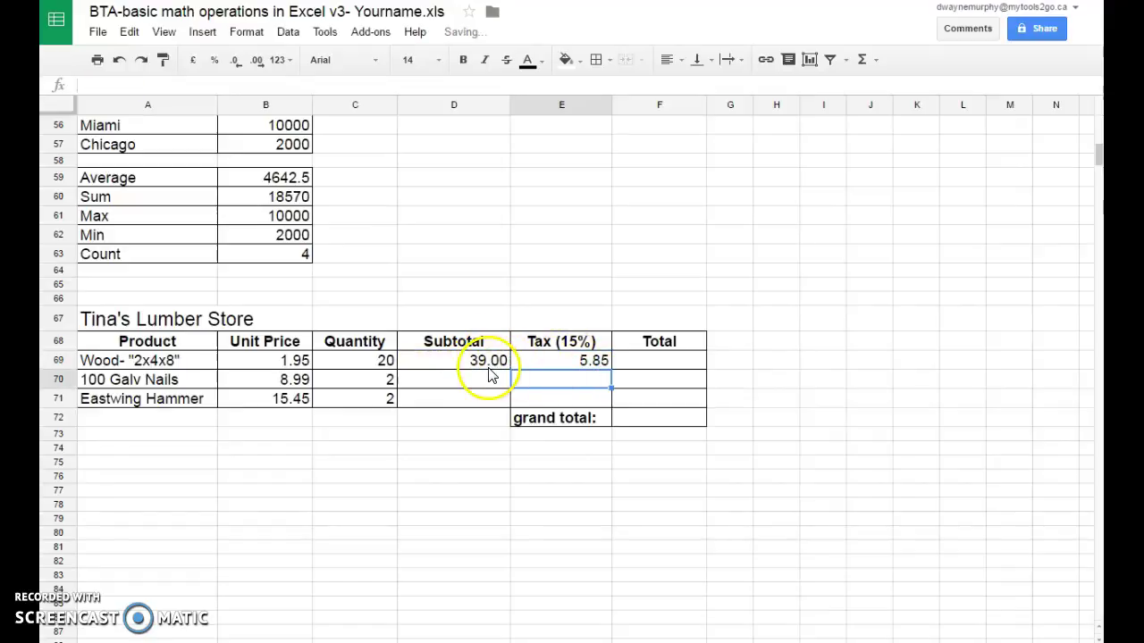
# Calculate the wood row's total in F69 with =D69+E69, and fill the formulas in D69:F69 down through row 71.
pyautogui.click(646, 366)
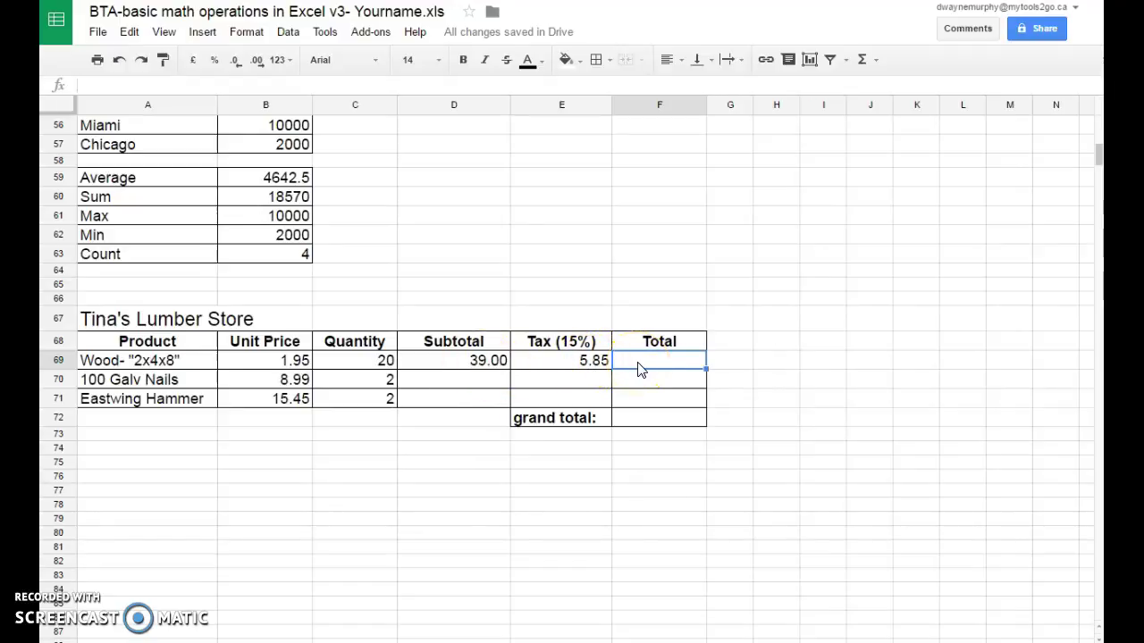
pyautogui.scroll(-1, 640, 370)
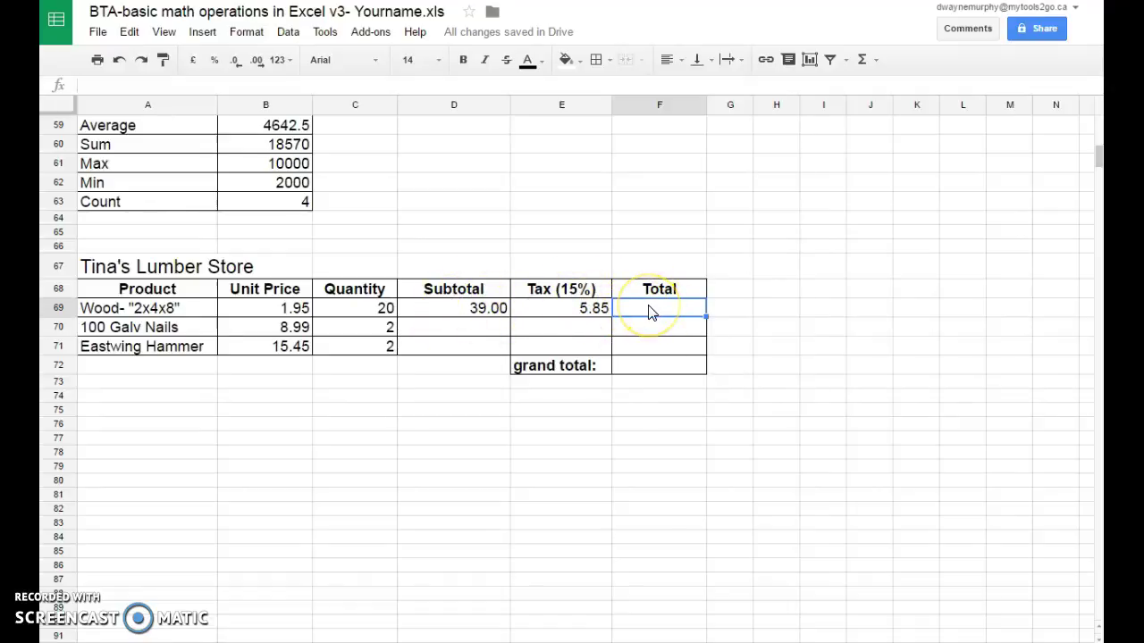
pyautogui.write('=')
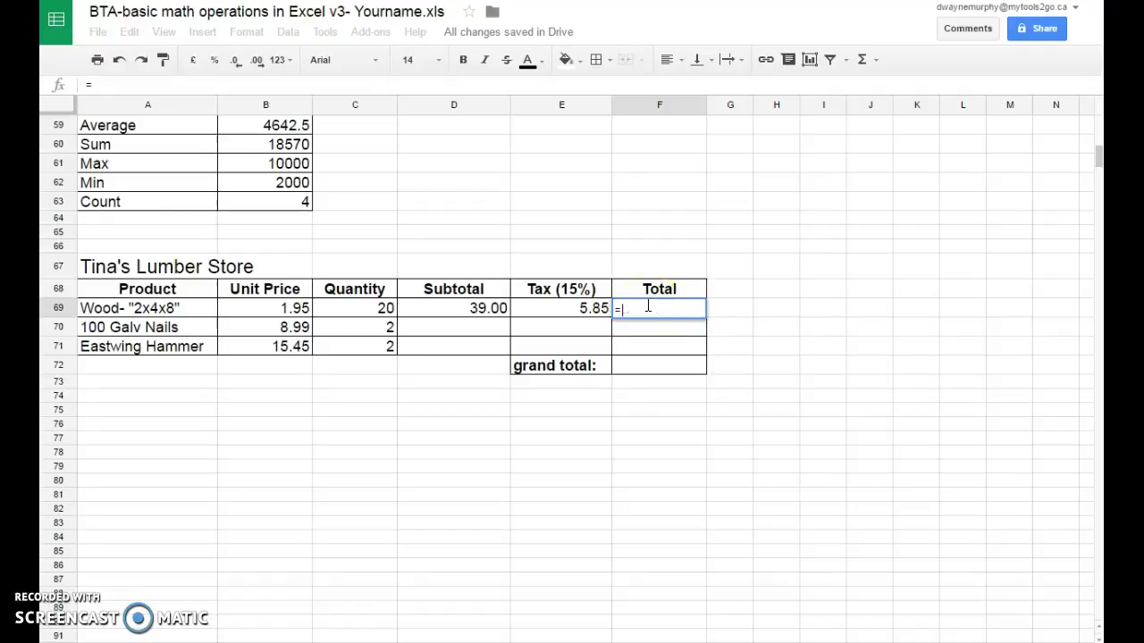
pyautogui.click(487, 313)
pyautogui.write('+')
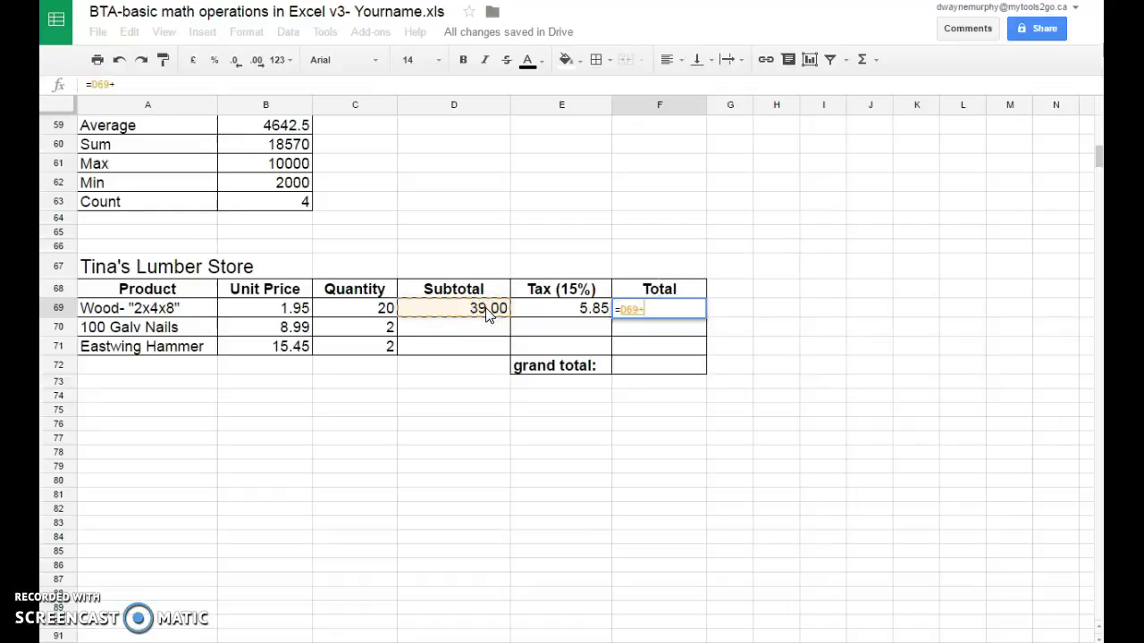
pyautogui.click(574, 312)
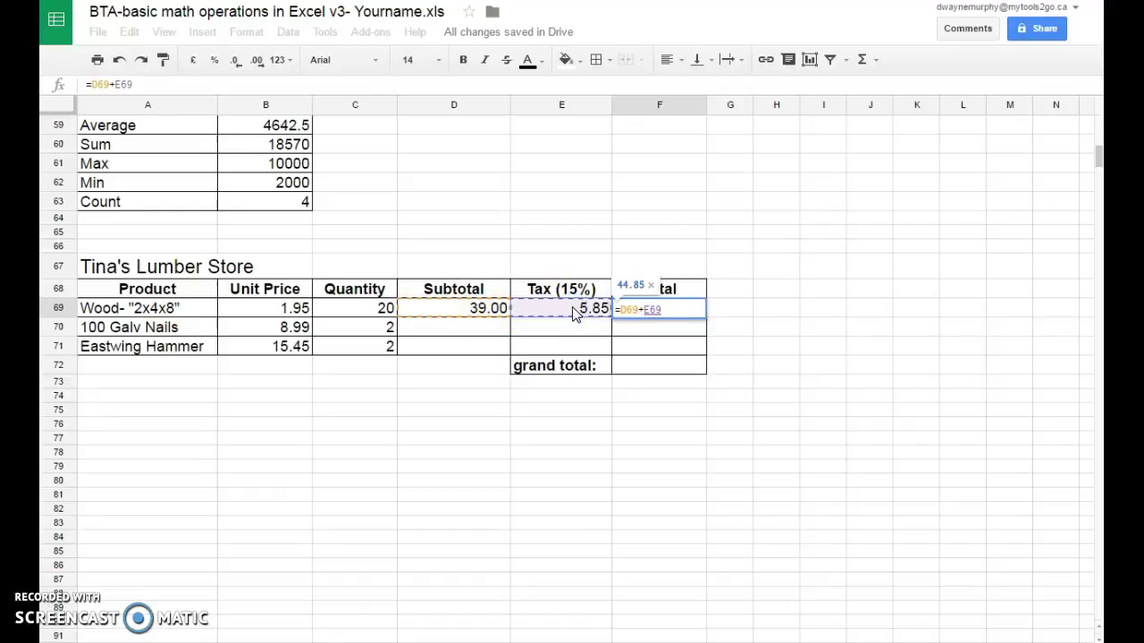
pyautogui.press('Return')
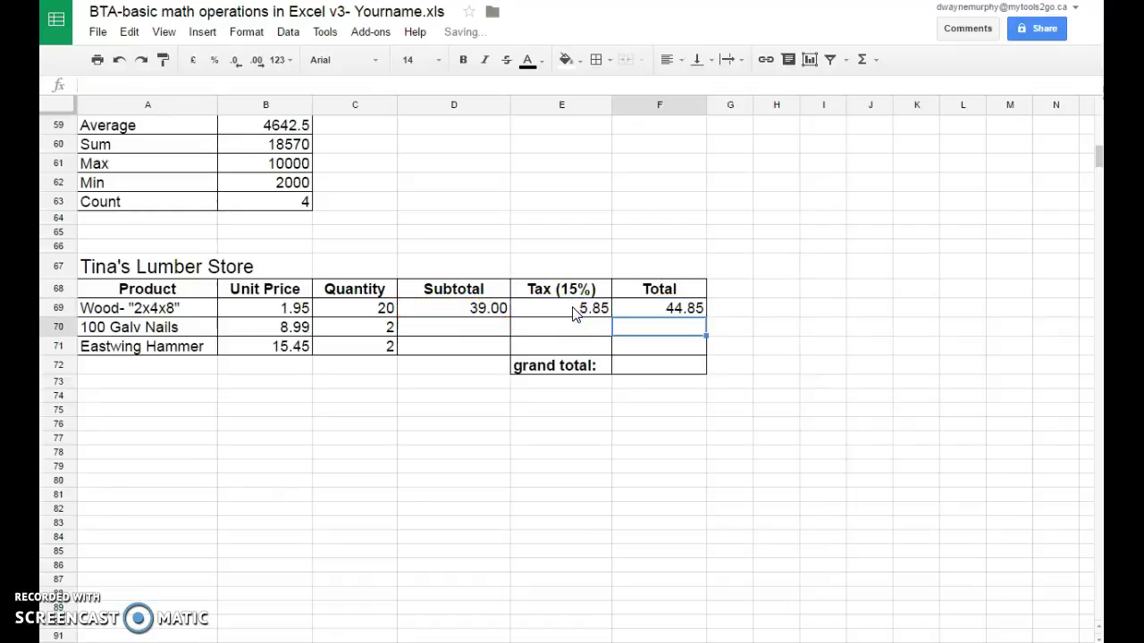
pyautogui.moveTo(479, 316); pyautogui.dragTo(659, 318)
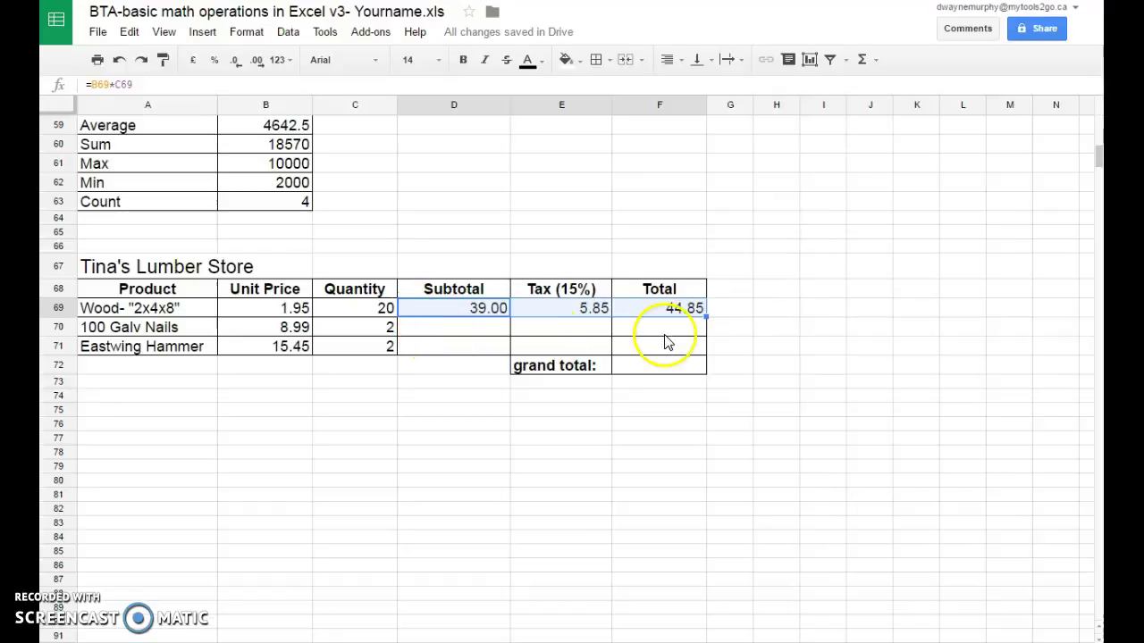
pyautogui.moveTo(705, 329); pyautogui.dragTo(705, 349)
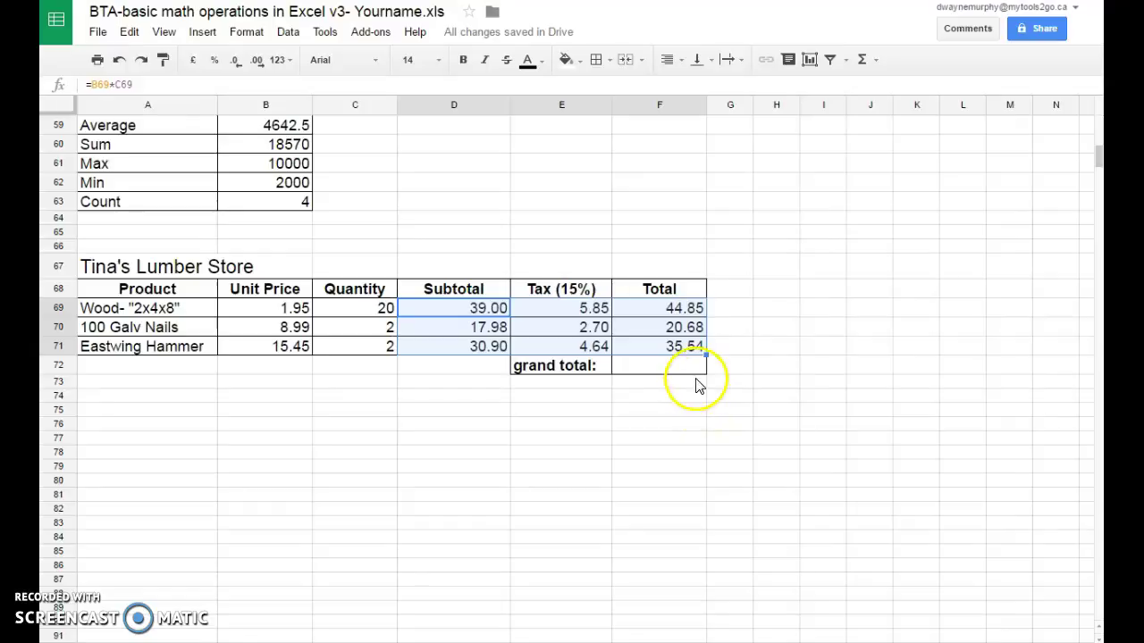
# Calculate the grand total in F72 by adding the individual cells with =F69+F70+F71.
pyautogui.click(699, 368)
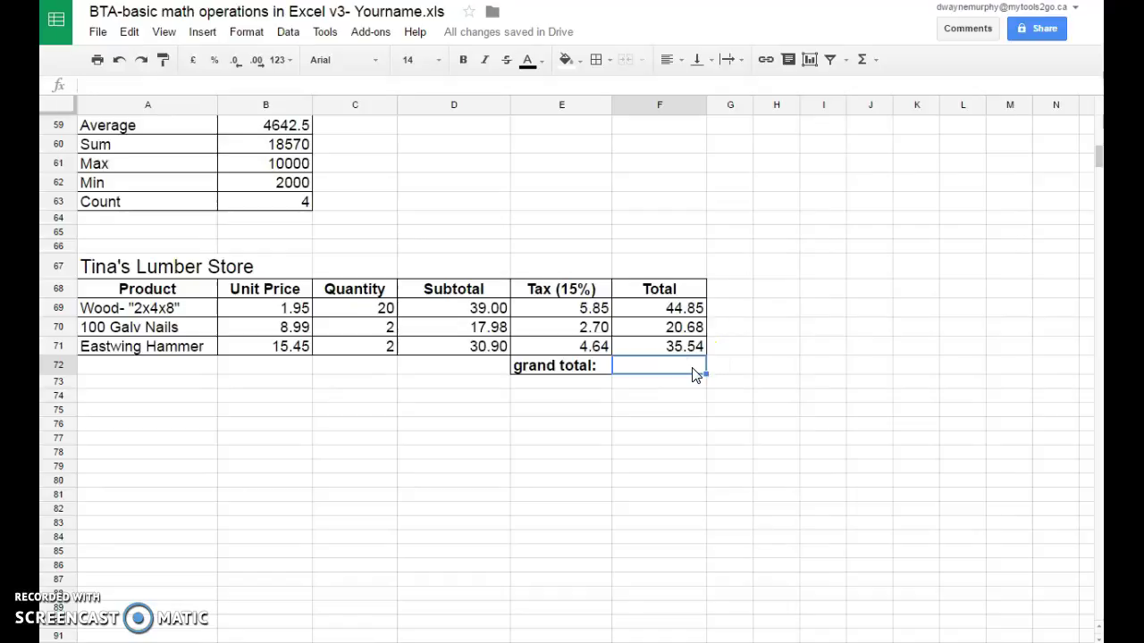
pyautogui.write('=')
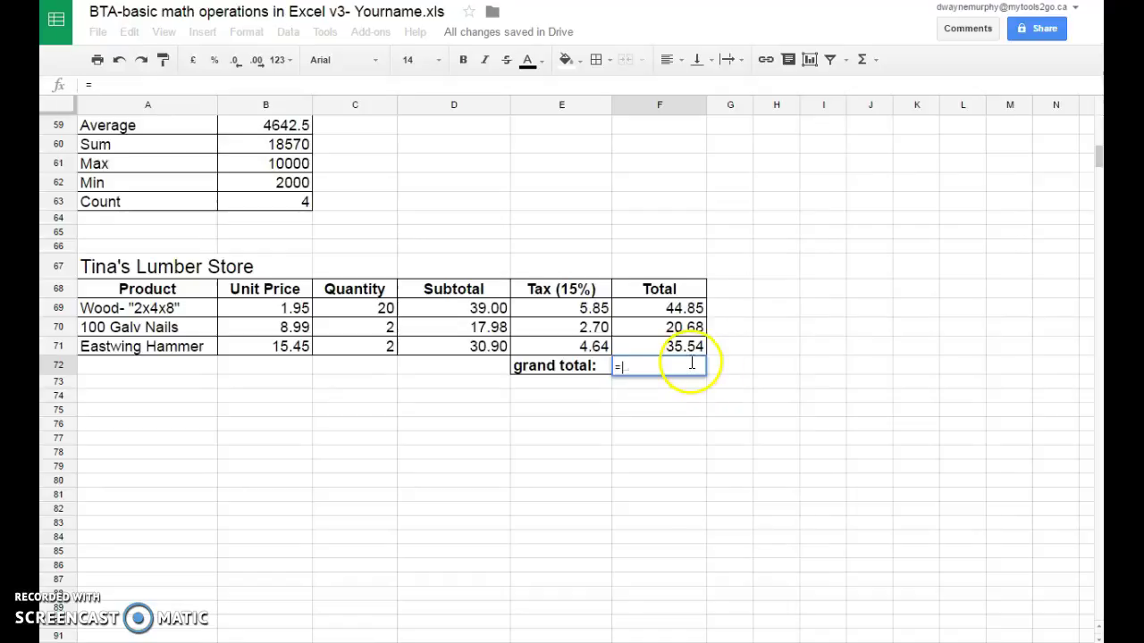
pyautogui.click(670, 309)
pyautogui.write('+')
pyautogui.click(671, 328)
pyautogui.write('+')
pyautogui.click(674, 348)
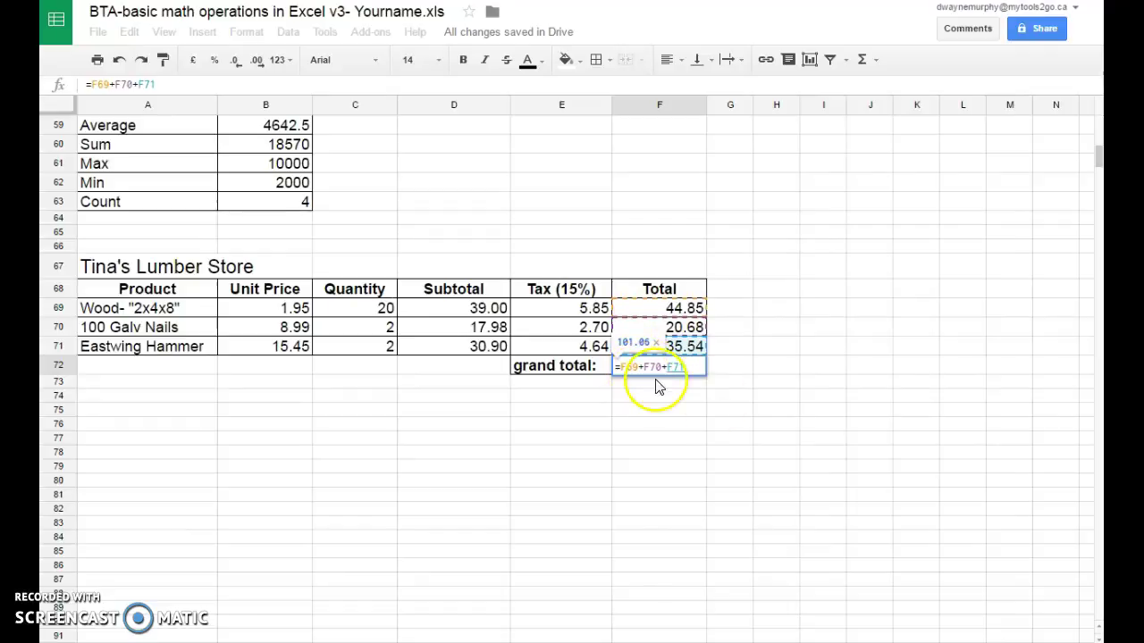
pyautogui.press('Return')
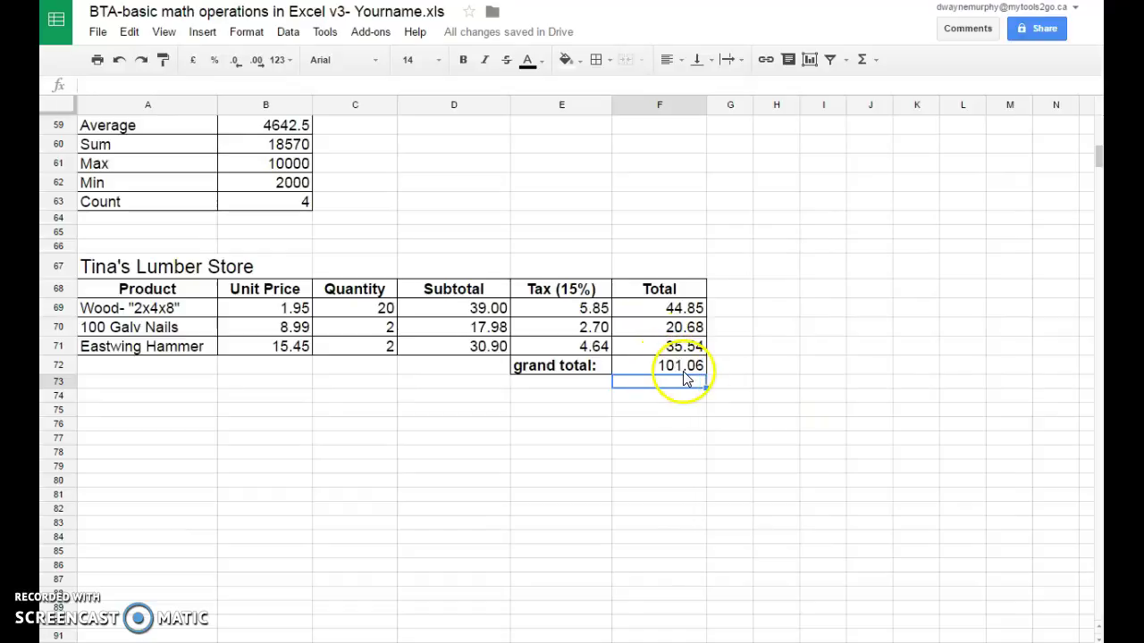
# Clear the grand total formula from F72.
pyautogui.click(681, 372)
pyautogui.press('Delete')
pyautogui.click(686, 387)
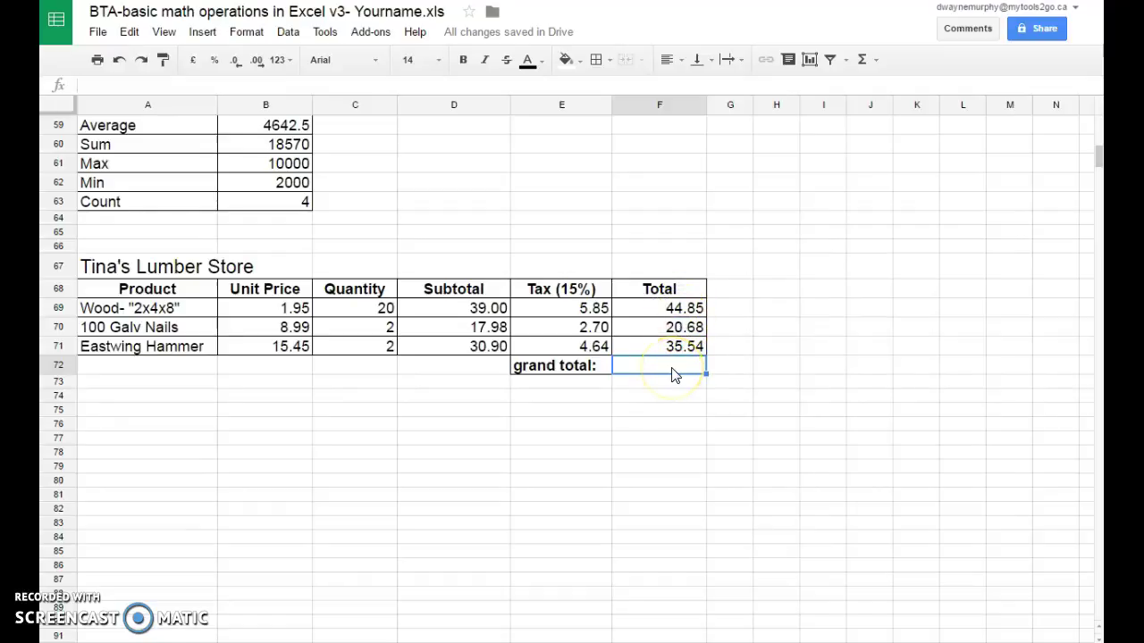
# Insert the ready-made SUM function in F72 to compute the grand total of F69:F71.
pyautogui.click(638, 366)
pyautogui.click(865, 61)
pyautogui.click(879, 87)
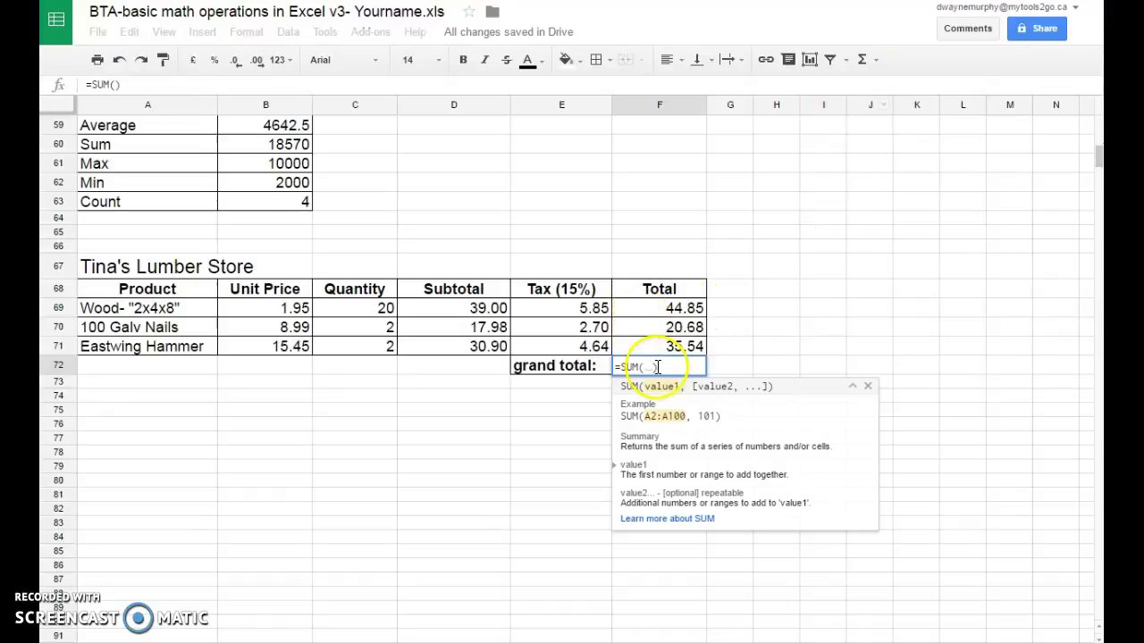
pyautogui.moveTo(656, 309); pyautogui.dragTo(651, 347)
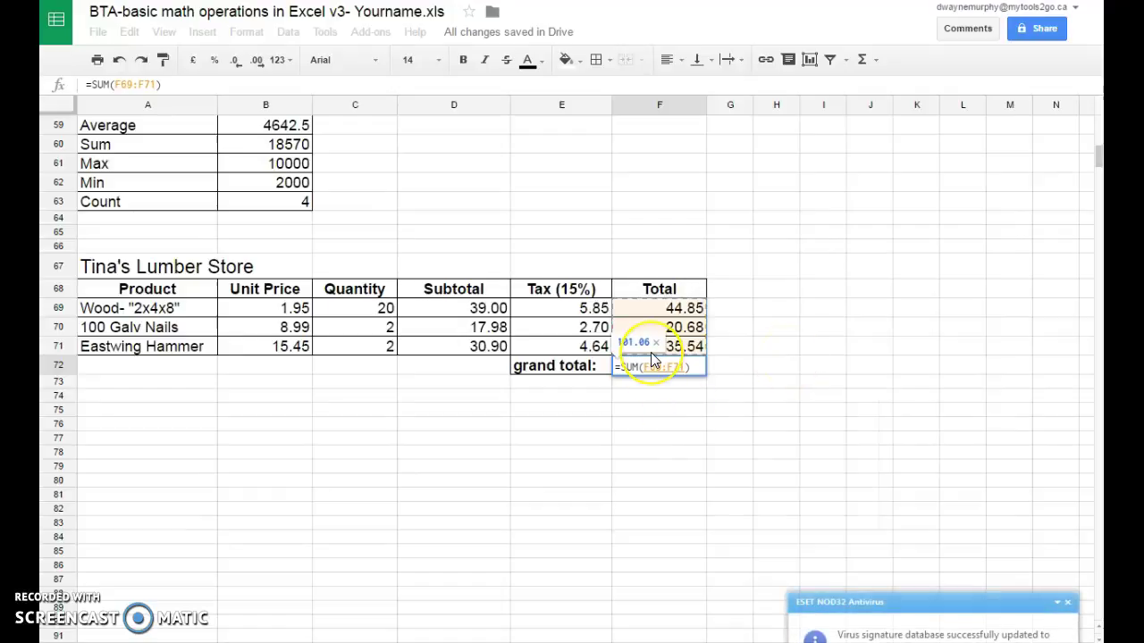
pyautogui.click(684, 396)
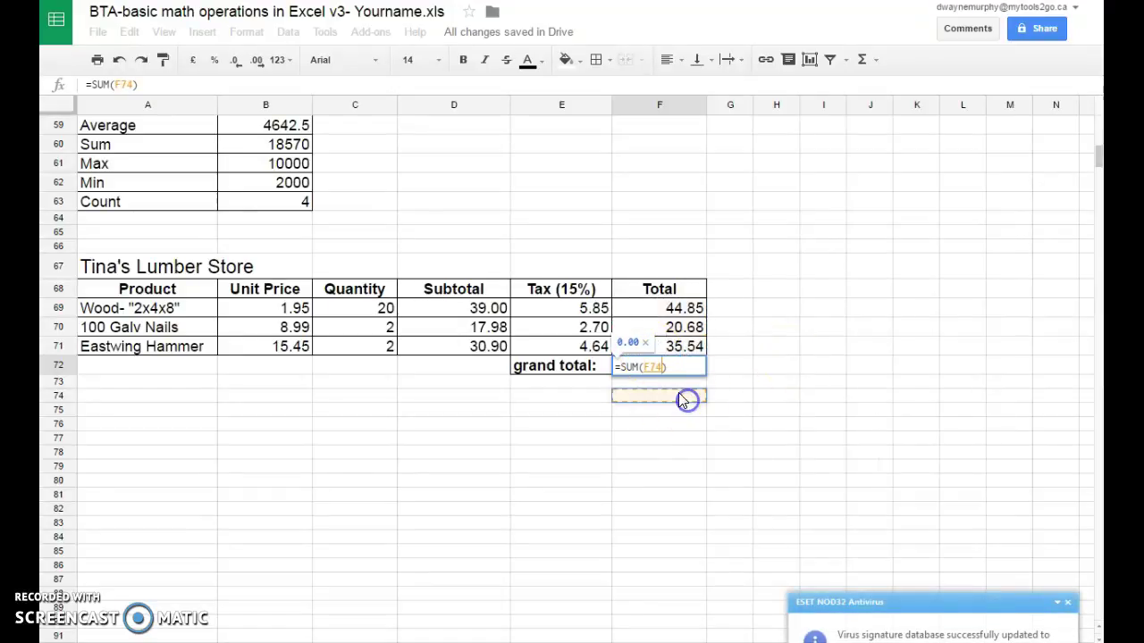
pyautogui.moveTo(685, 313); pyautogui.dragTo(678, 348)
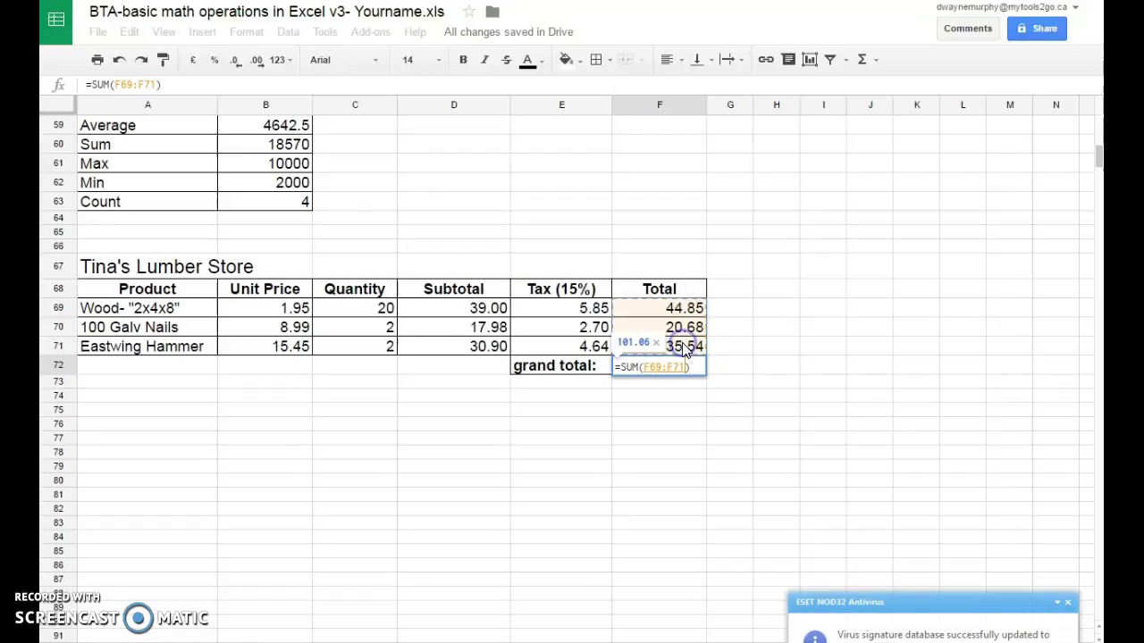
pyautogui.press('Return')
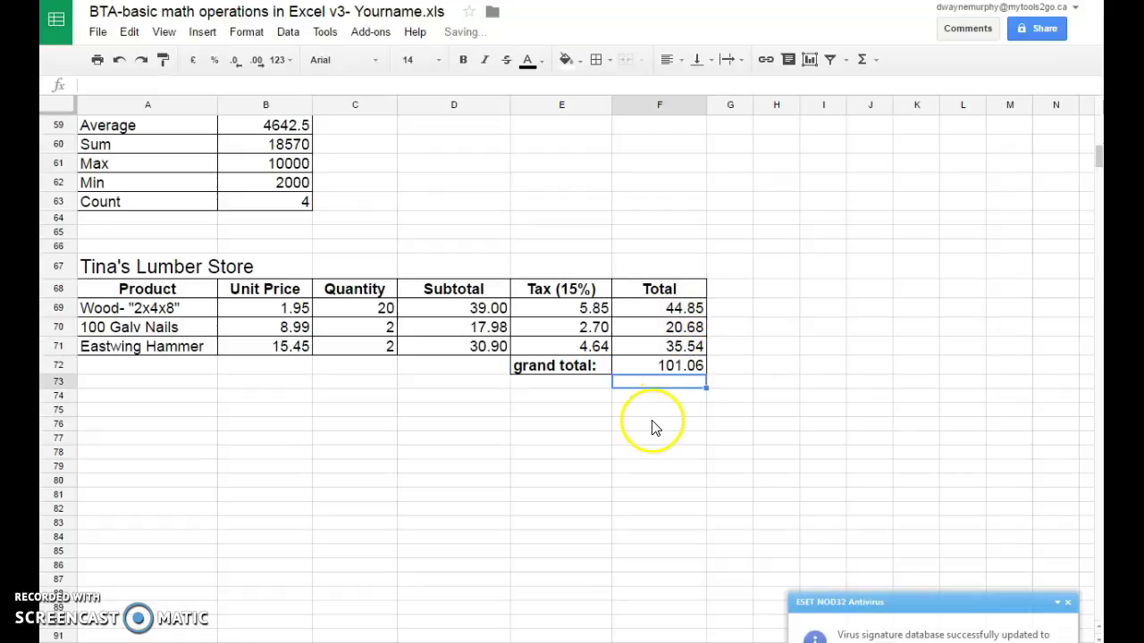
# Set the quantity of Wood "2x4x8" in C69 to 25.
pyautogui.click(378, 307)
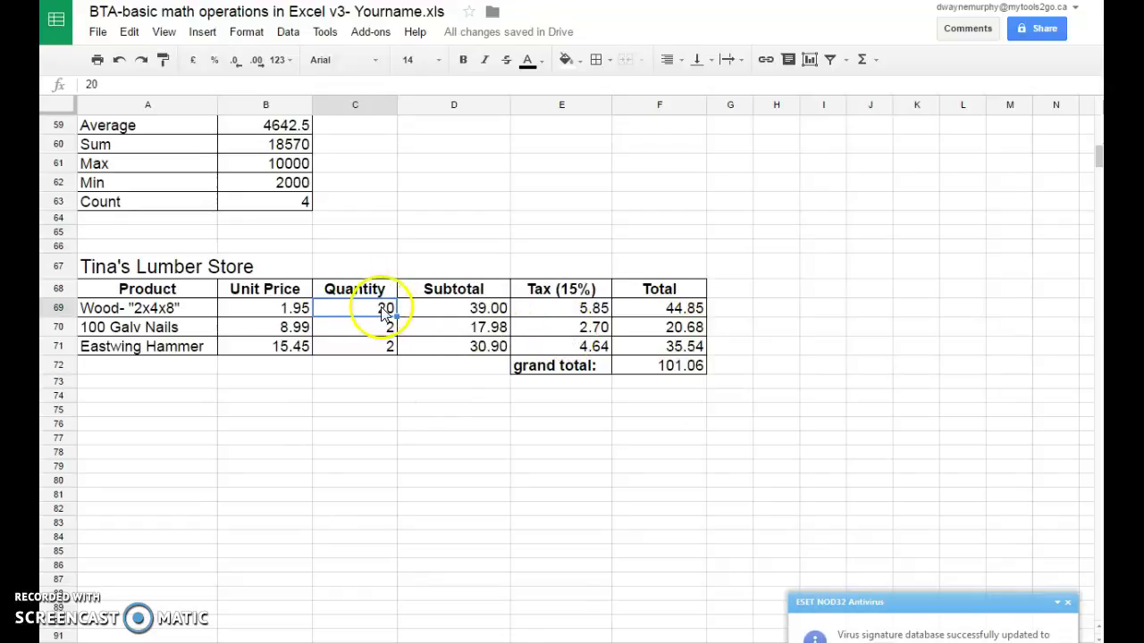
pyautogui.doubleClick(385, 309)
pyautogui.press('BackSpace')
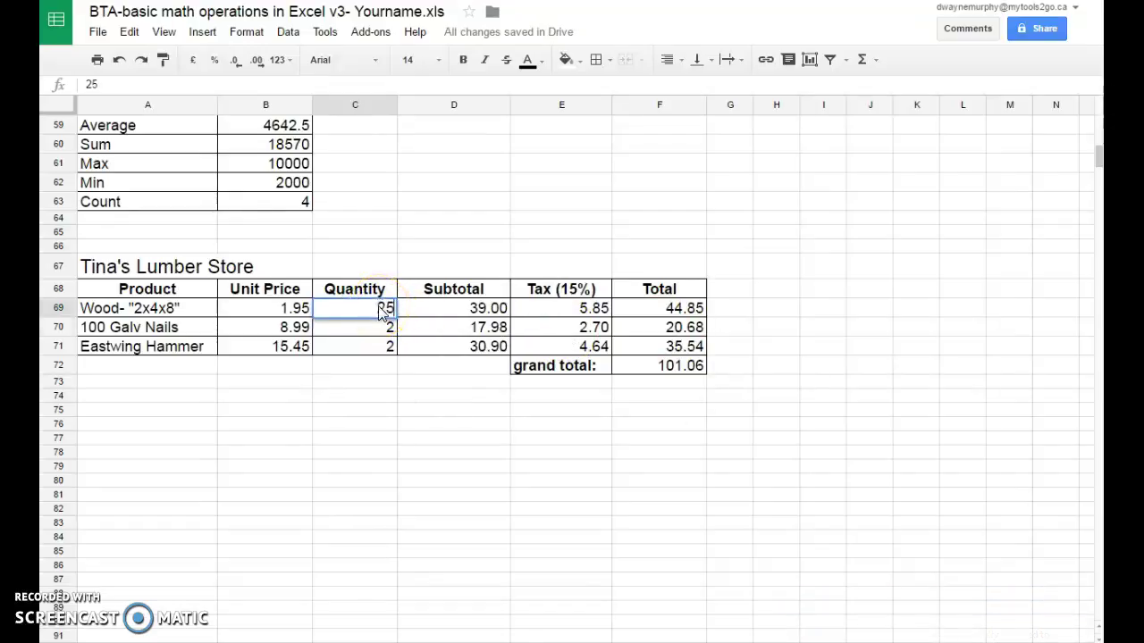
pyautogui.write('5')
pyautogui.press('Return')
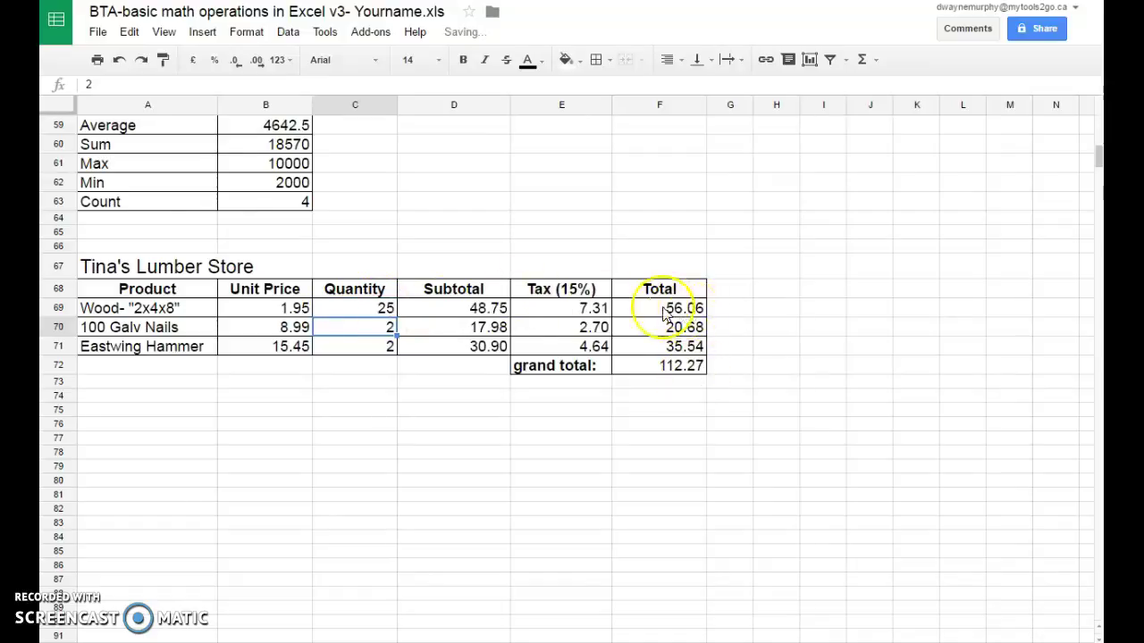
pyautogui.scroll(10, 711, 402)
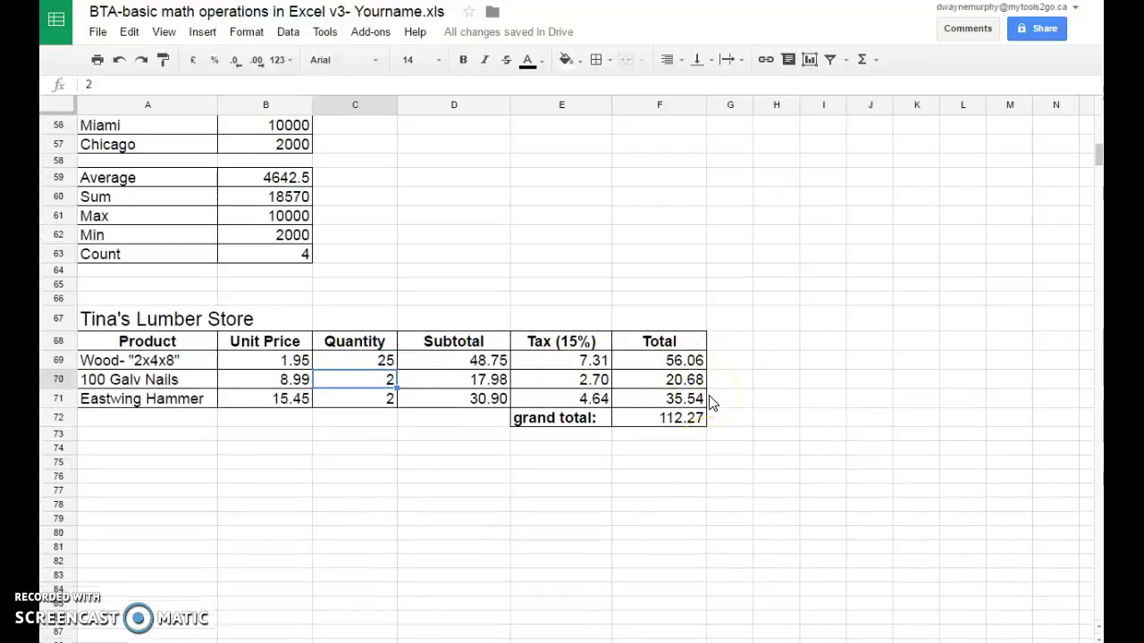
pyautogui.scroll(5, 709, 395)
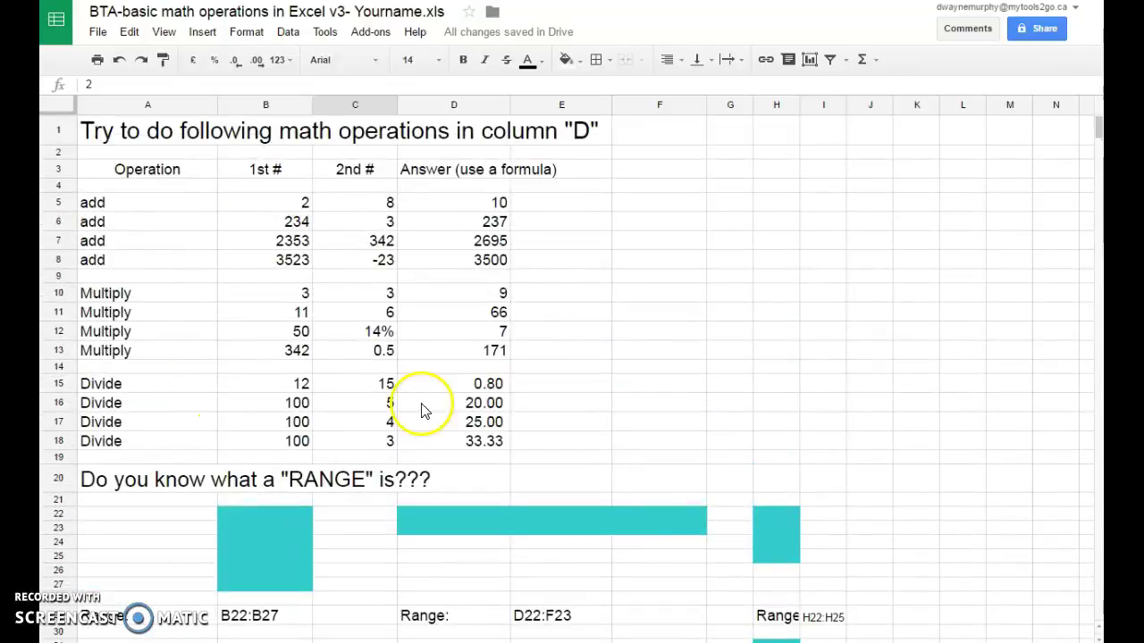
# Insert the recommended vertical column chart of cars sold by city from the headings and data in A53:B57.
pyautogui.scroll(-5, 376, 270)
pyautogui.scroll(-11, 372, 276)
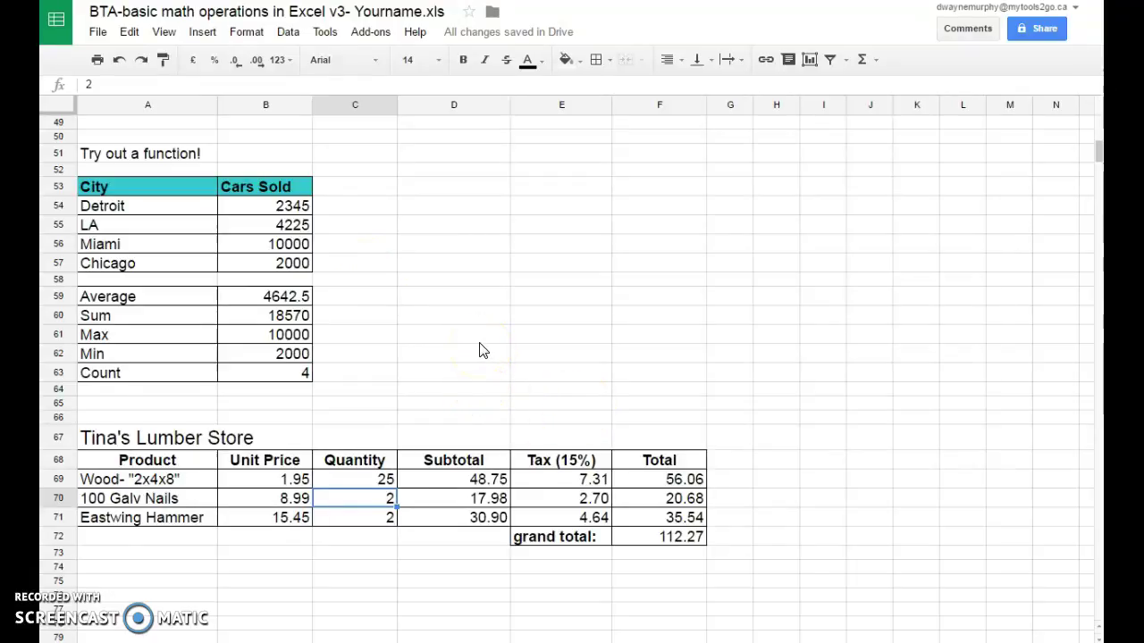
pyautogui.scroll(-1, 480, 350)
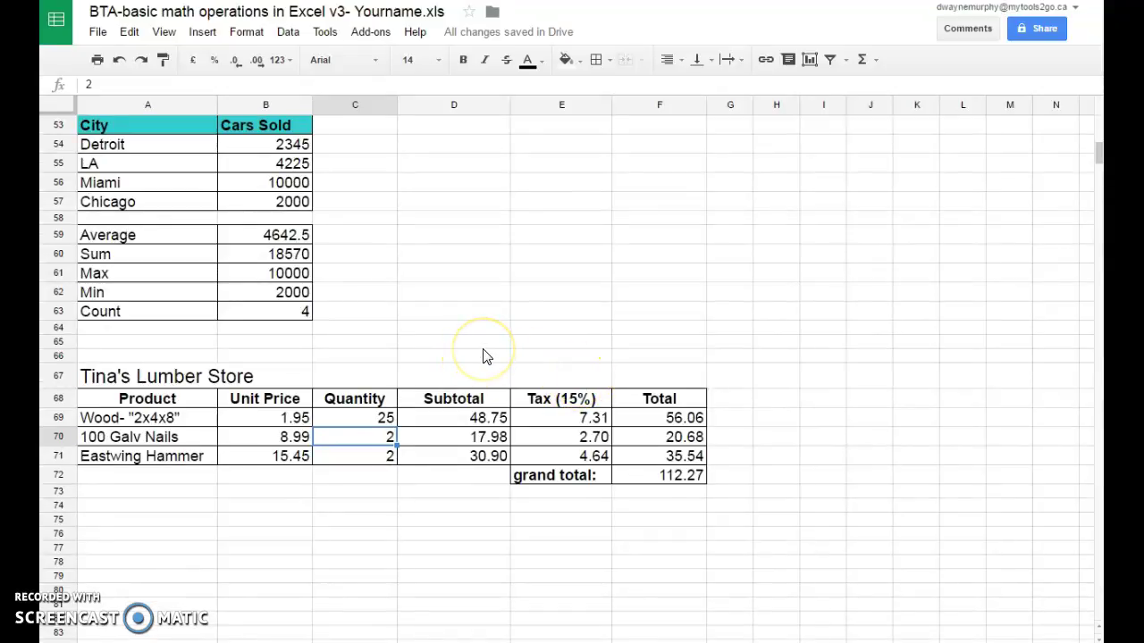
pyautogui.scroll(1, 483, 356)
pyautogui.scroll(1, 483, 356)
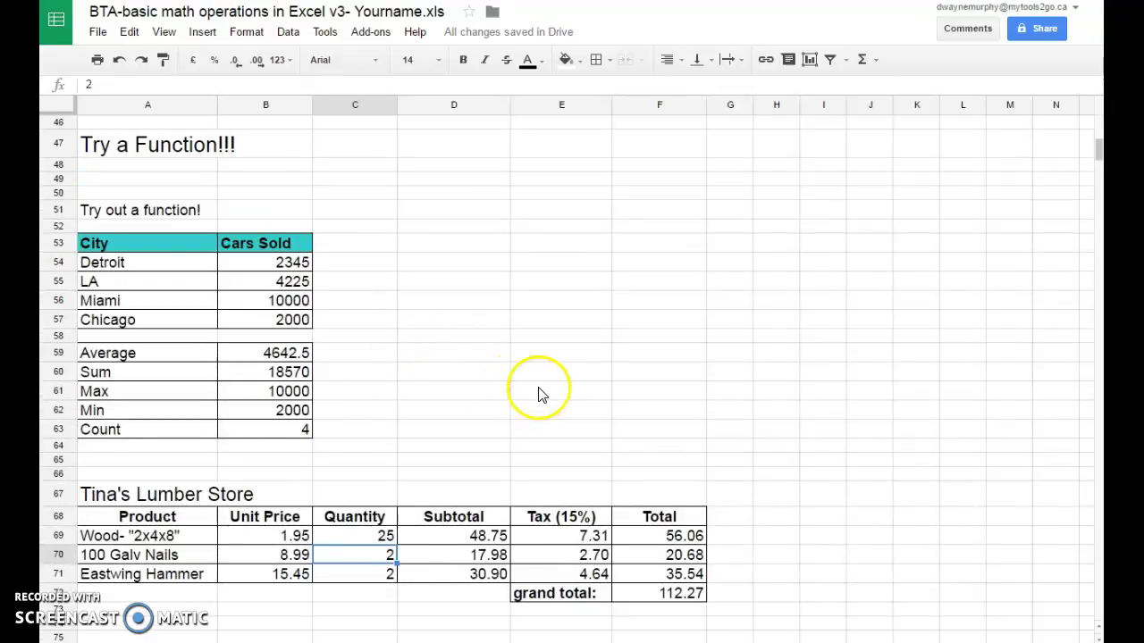
pyautogui.scroll(-1, 542, 392)
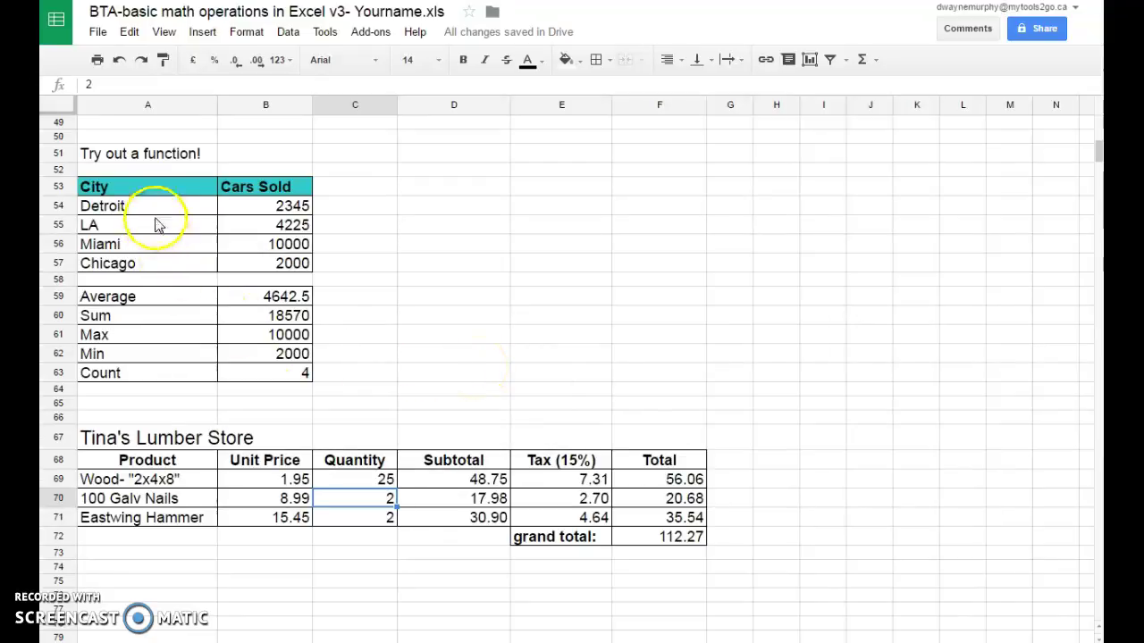
pyautogui.moveTo(105, 191); pyautogui.dragTo(266, 268)
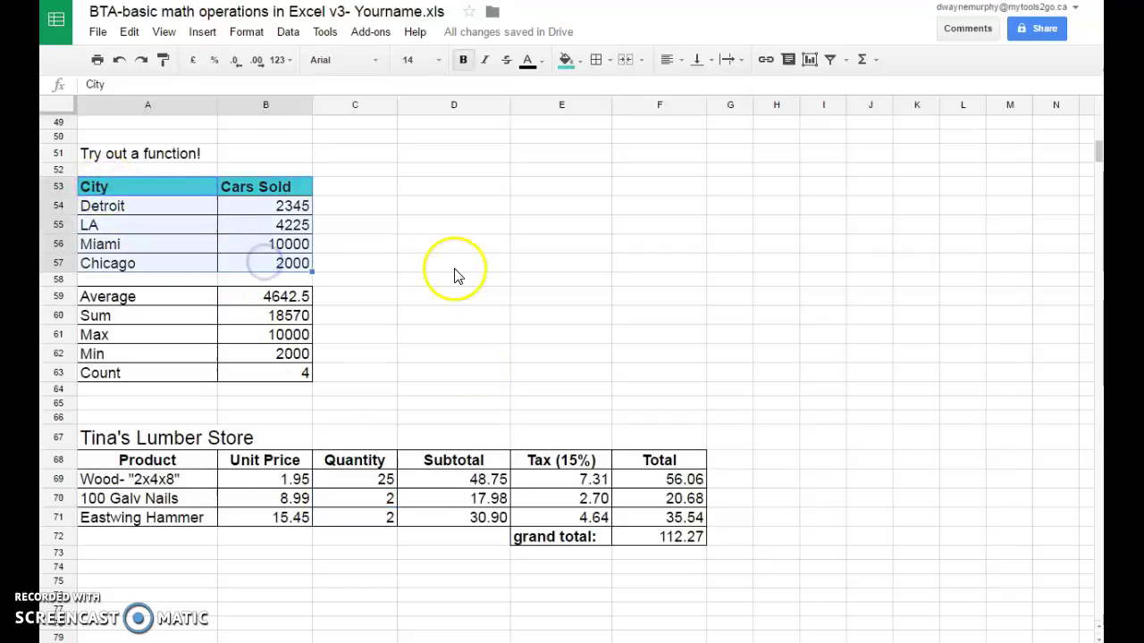
pyautogui.click(411, 247)
pyautogui.click(119, 211)
pyautogui.moveTo(119, 211); pyautogui.dragTo(281, 256)
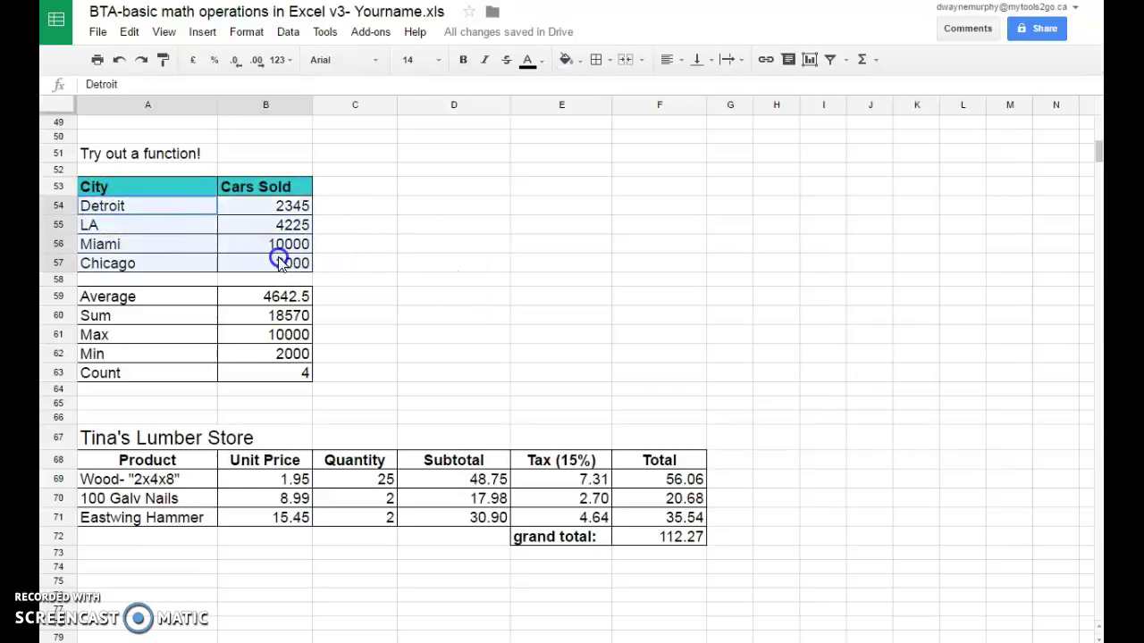
pyautogui.click(146, 225)
pyautogui.moveTo(116, 188); pyautogui.dragTo(272, 268)
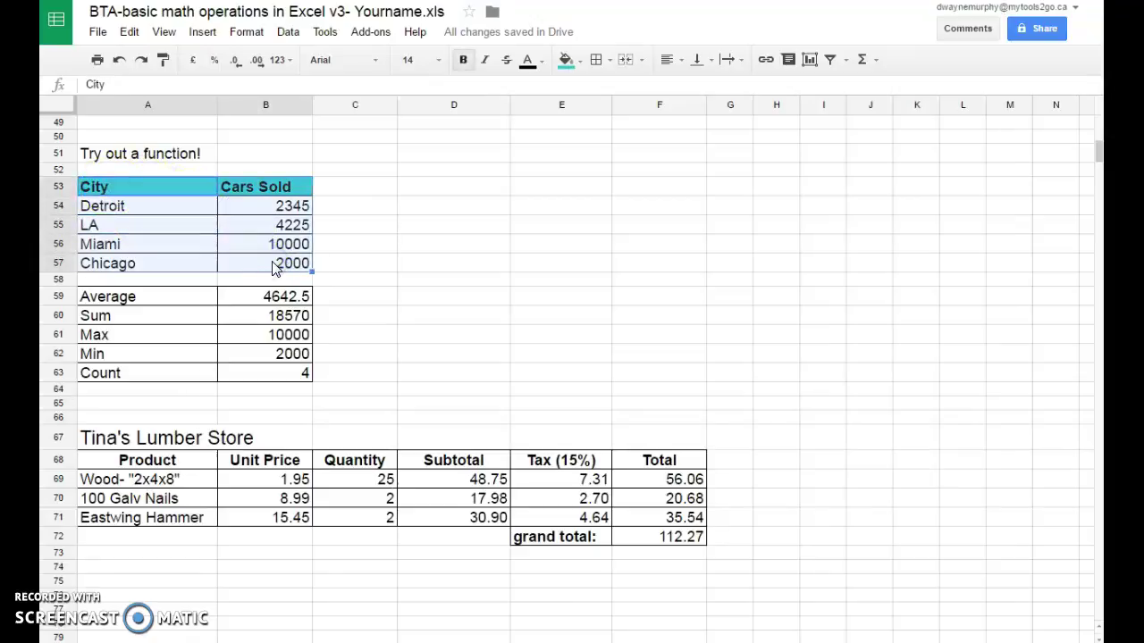
pyautogui.click(811, 62)
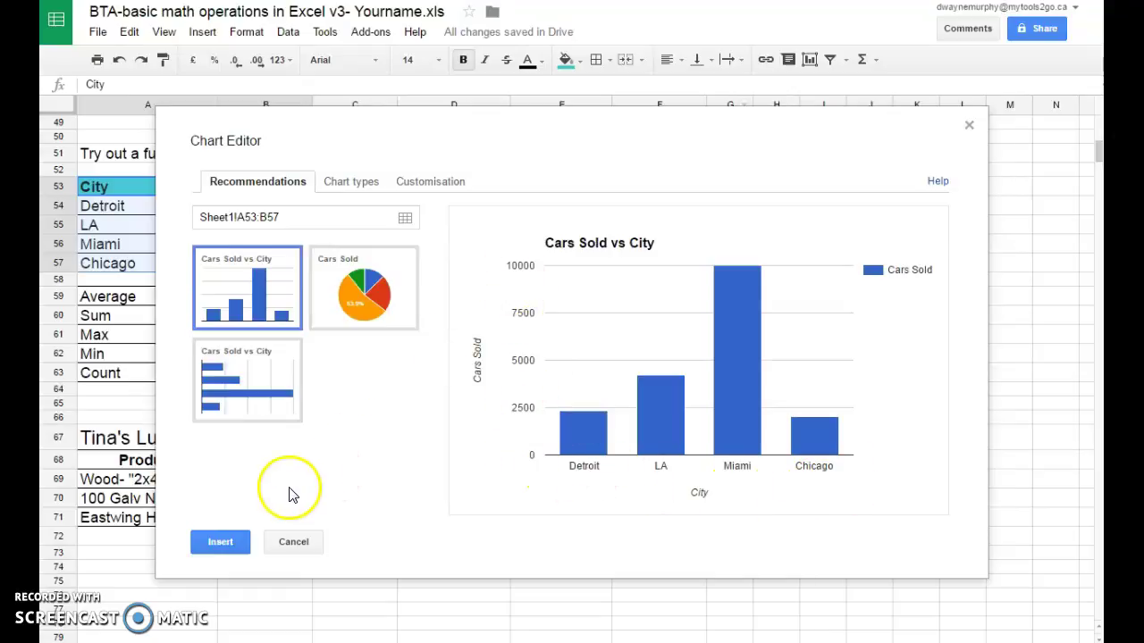
pyautogui.click(228, 543)
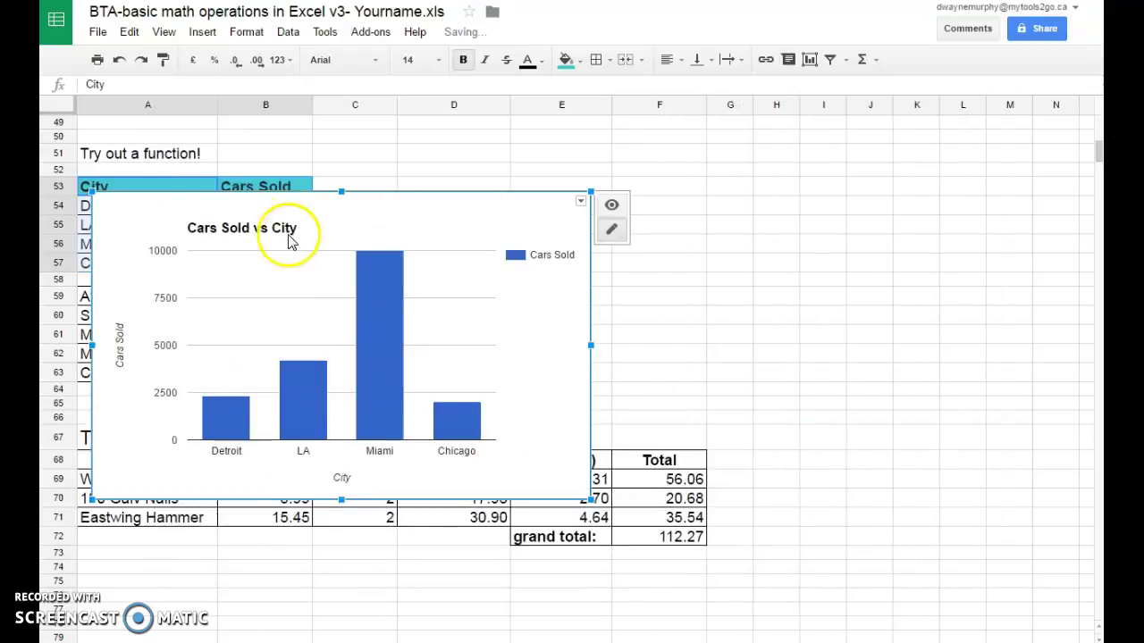
# Move the column chart beside the cars sold tables and shrink it to fit above Tina's Lumber Store table, across about columns C to H.
pyautogui.moveTo(286, 210); pyautogui.dragTo(522, 139)
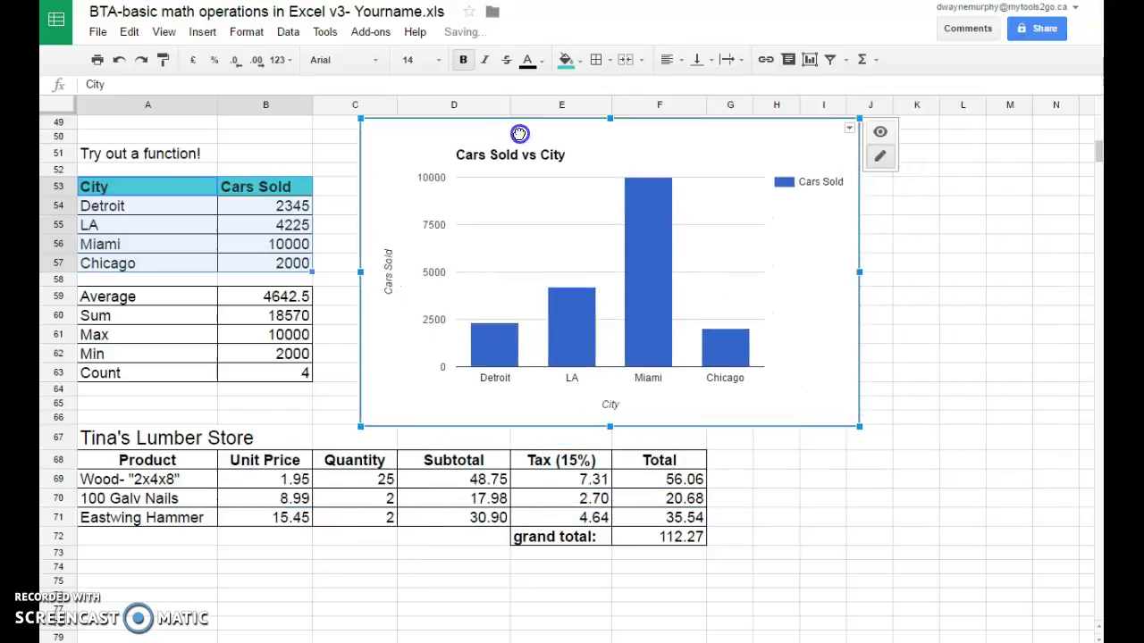
pyautogui.moveTo(355, 125); pyautogui.dragTo(417, 170)
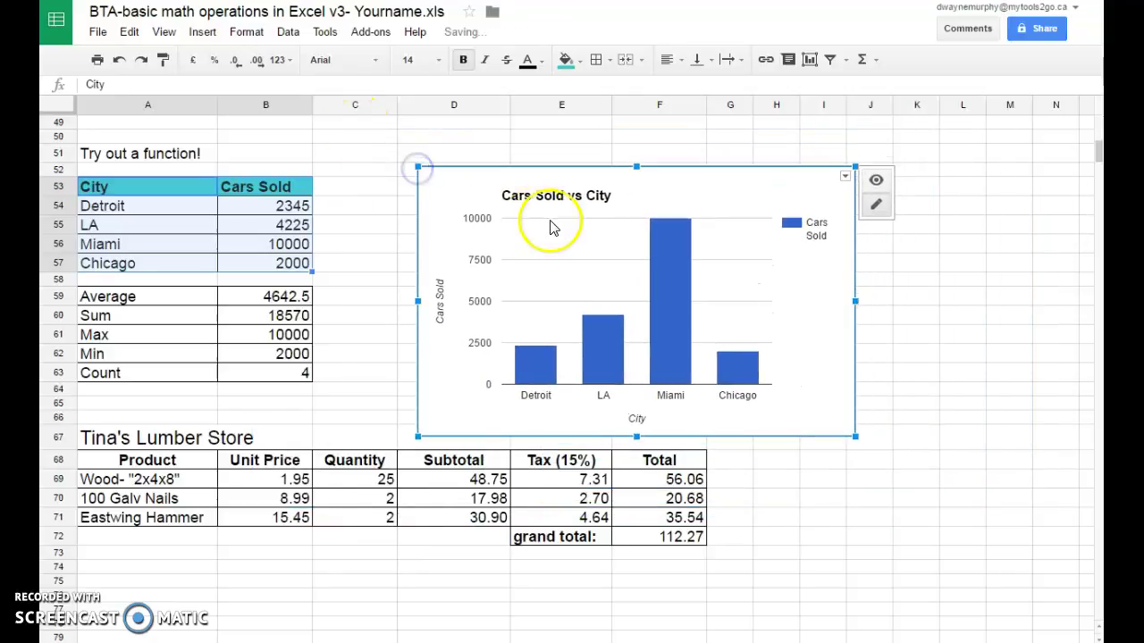
pyautogui.moveTo(585, 255); pyautogui.dragTo(532, 230)
pyautogui.click(899, 312)
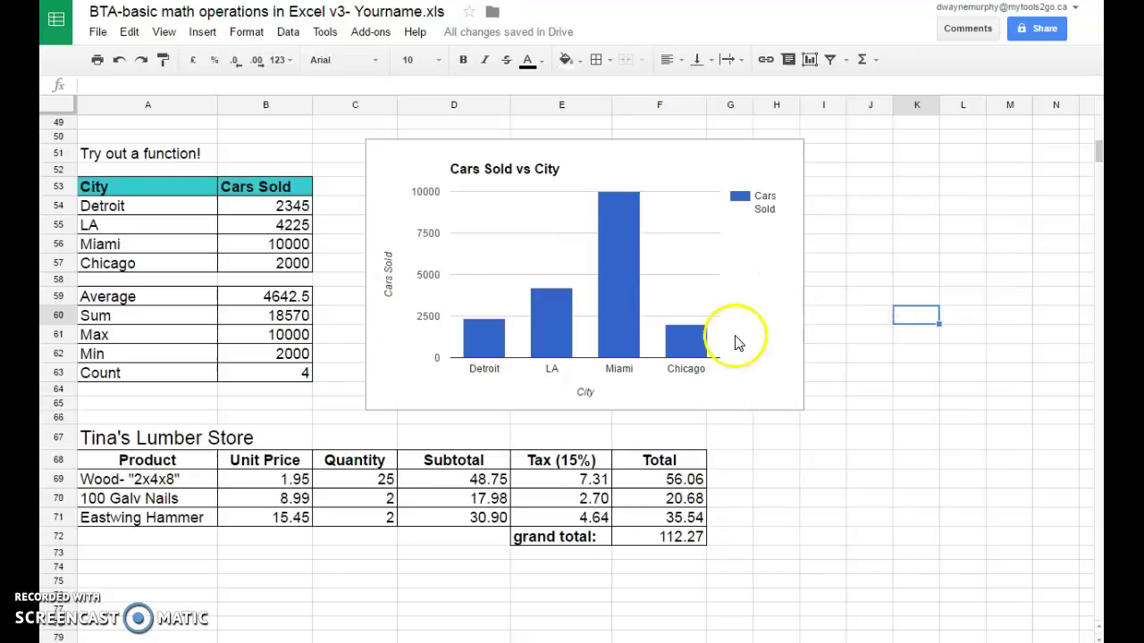
# Shrink the chart further and reposition it to span about columns C to F and rows 53 to 65.
pyautogui.click(795, 146)
pyautogui.moveTo(795, 145); pyautogui.dragTo(710, 199)
pyautogui.moveTo(666, 333)
pyautogui.mouseDown()
pyautogui.moveTo(671, 304)
pyautogui.moveTo(664, 314)
pyautogui.mouseUp()
pyautogui.click(822, 320)
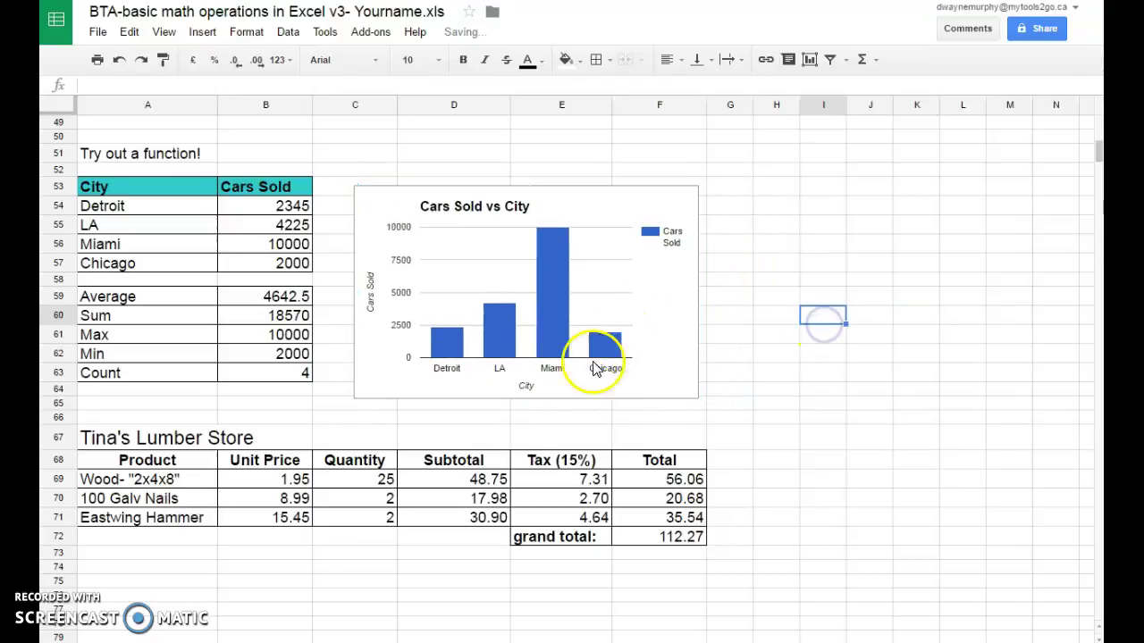
pyautogui.scroll(3, 774, 431)
pyautogui.scroll(6, 774, 429)
pyautogui.scroll(-6, 774, 429)
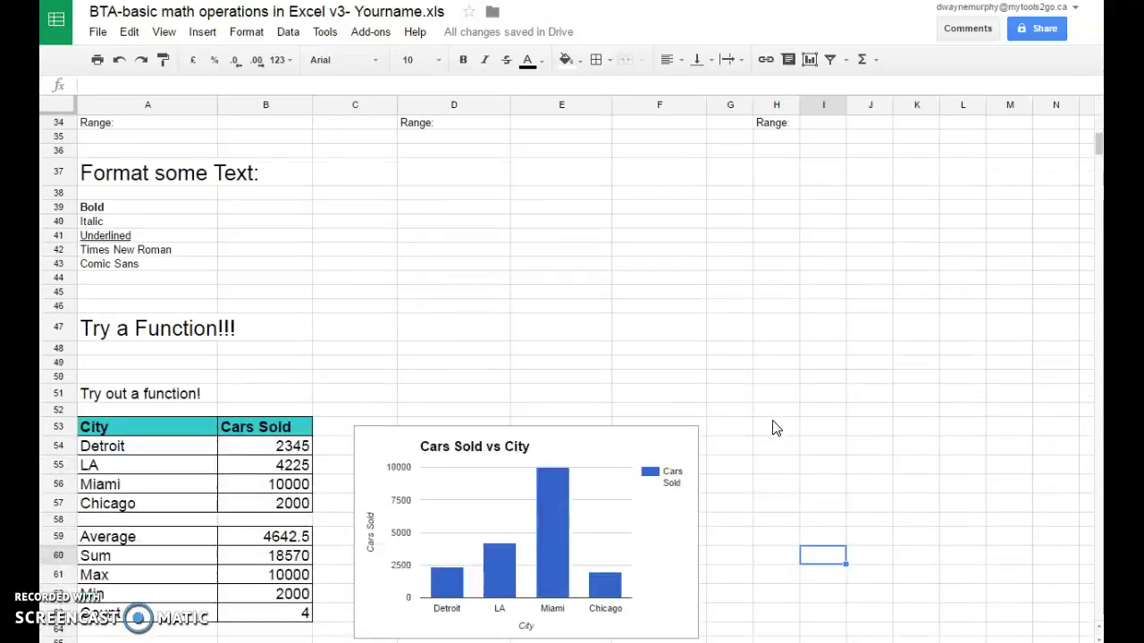
pyautogui.scroll(-5, 776, 429)
pyautogui.scroll(1, 775, 429)
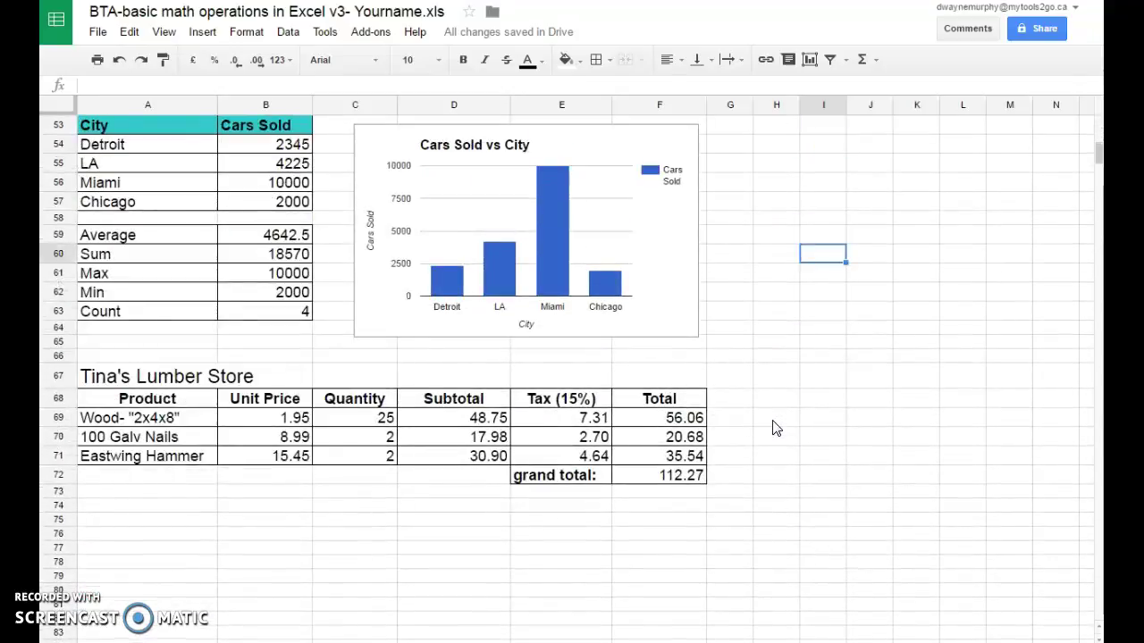